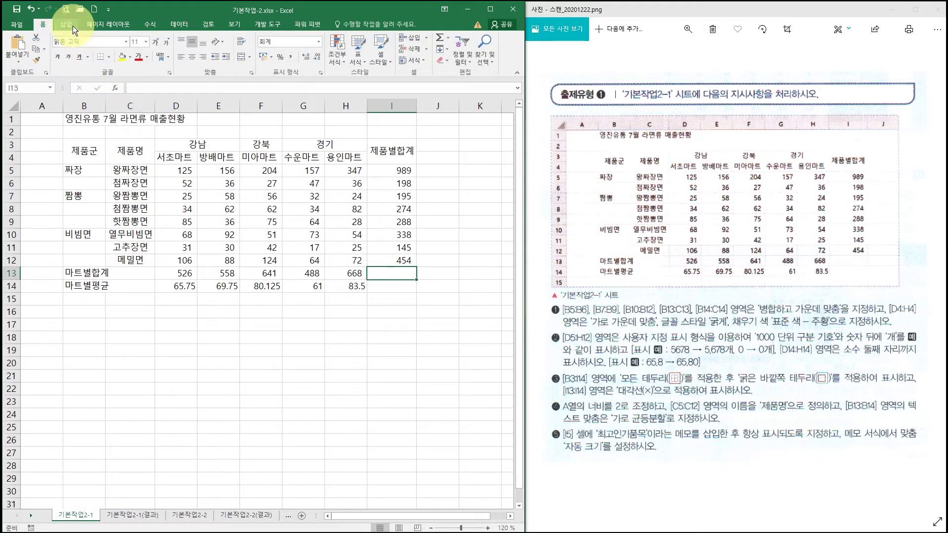
Reopen the workbook 기본작업-2.xlsx from the 이론 folder inside 2021컴활2급 on drive C, discarding any edits.
click(77, 8)
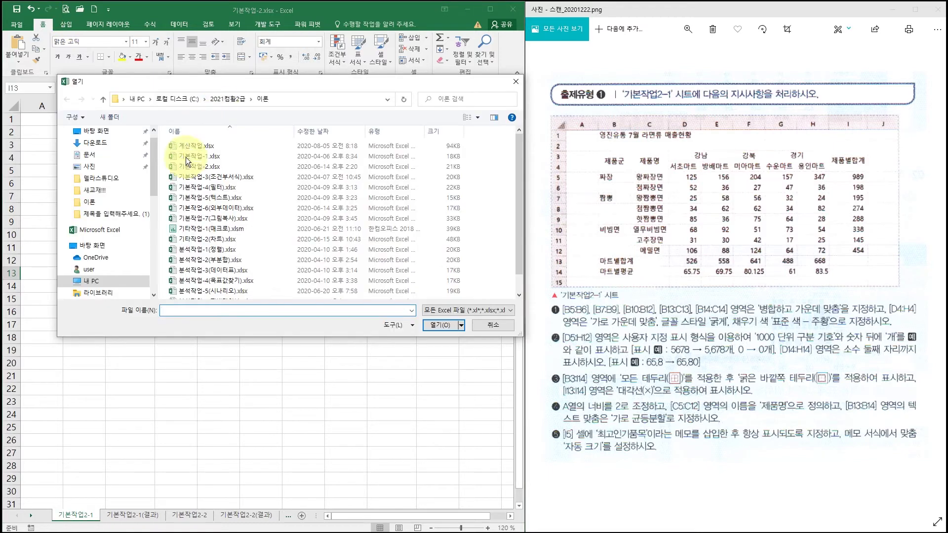
click(104, 281)
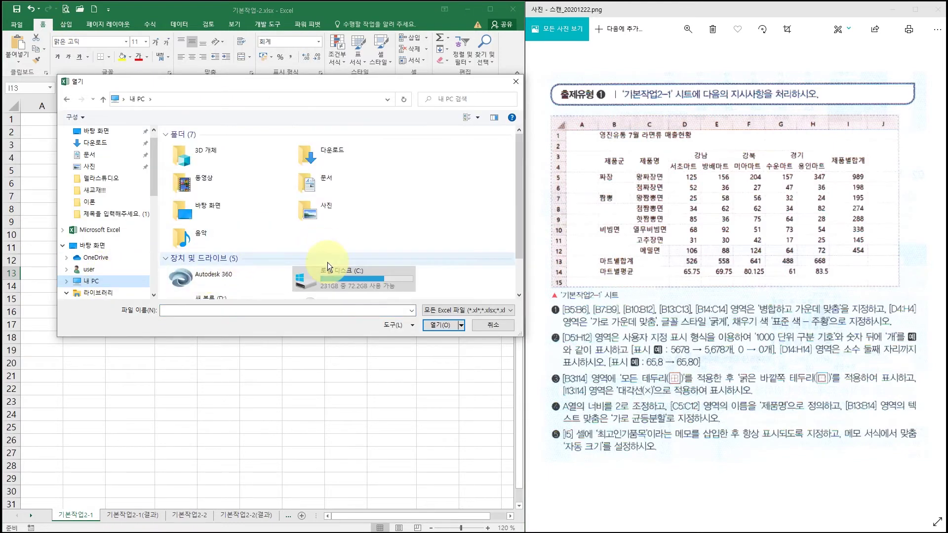
double_click(324, 273)
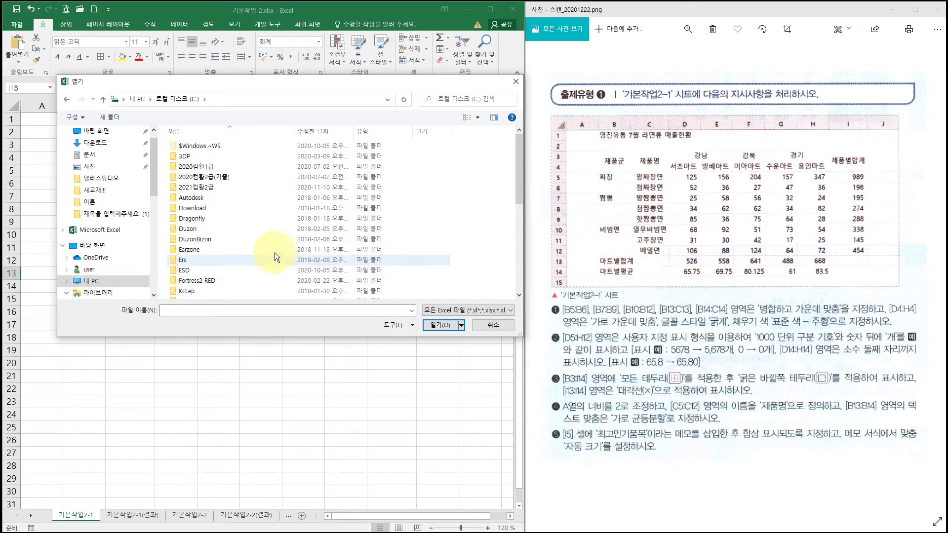
double_click(211, 190)
double_click(209, 179)
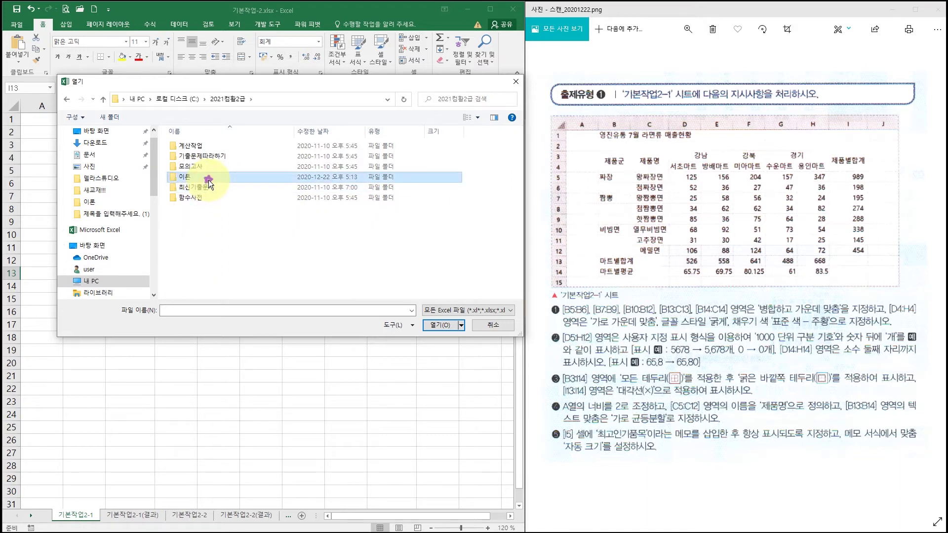
click(213, 170)
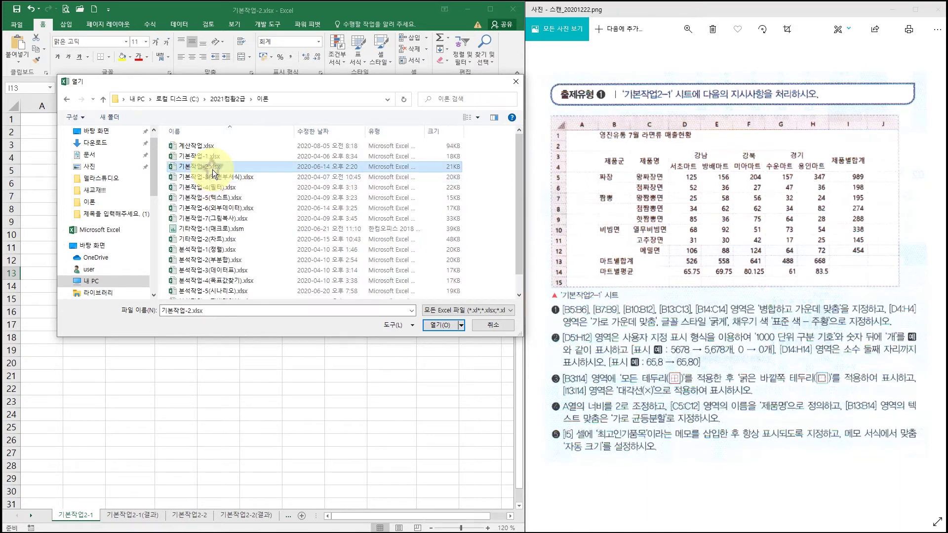
double_click(221, 169)
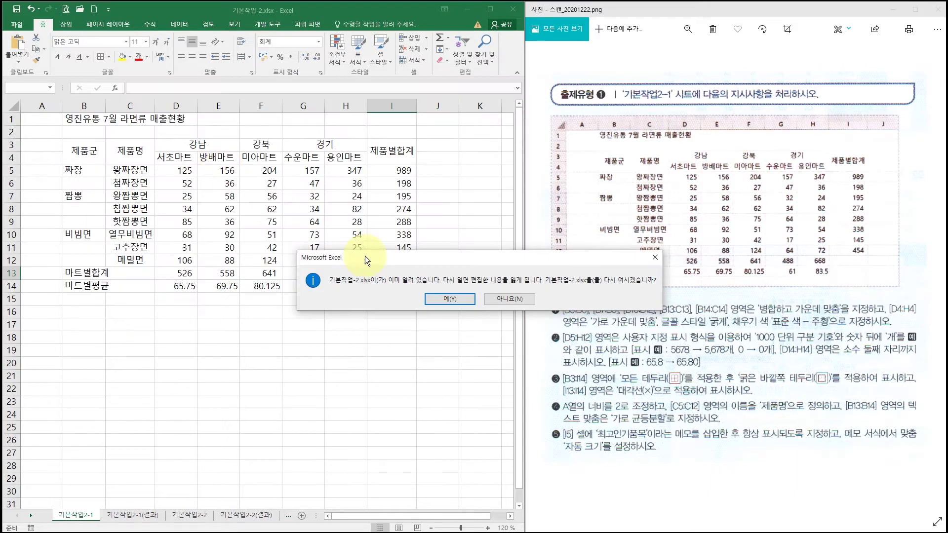
click(465, 296)
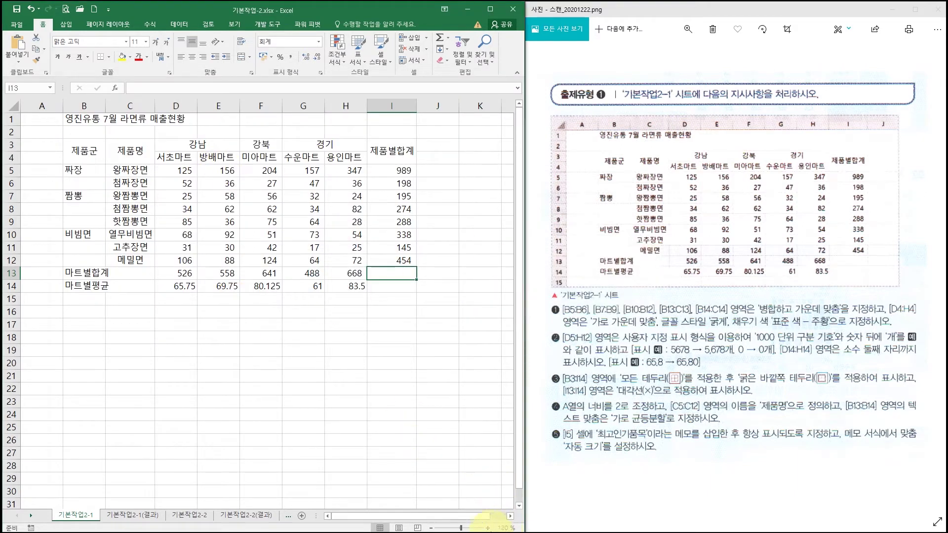
Merge and center each of the ranges B5:B6, B7:B9, B10:B12, B13:C13 and B14:C14.
click(488, 527)
click(488, 527)
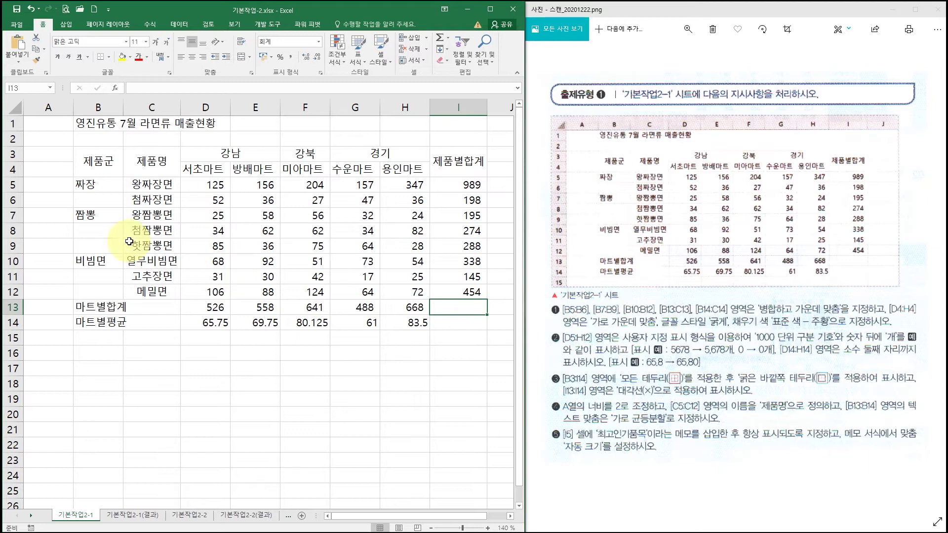
click(105, 189)
drag(104, 188, 104, 201)
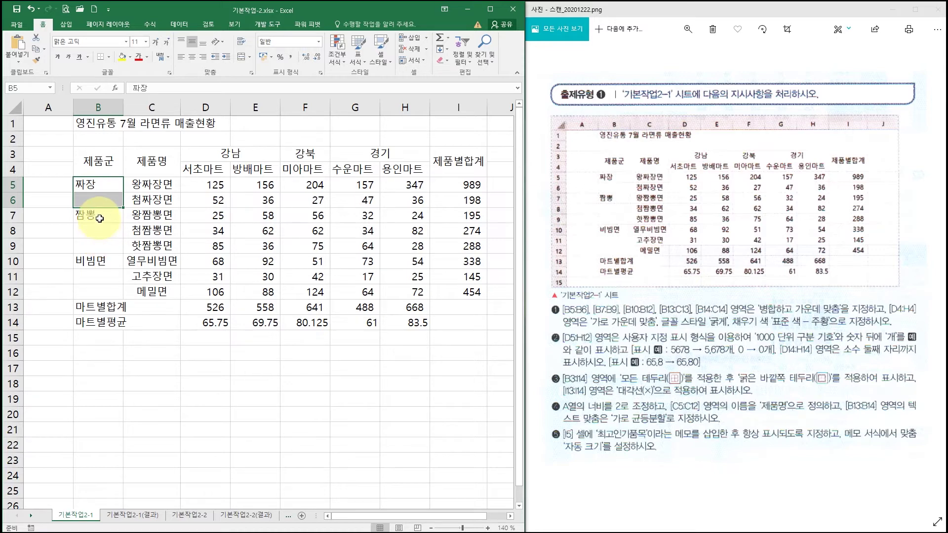
drag(99, 216, 99, 247)
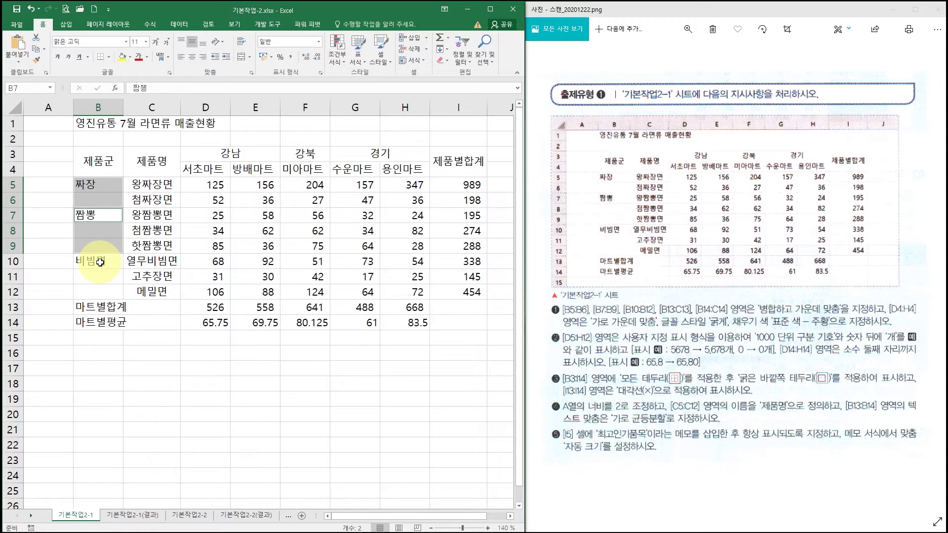
drag(100, 262, 143, 307)
ctrl+click(102, 309)
drag(86, 326, 147, 325)
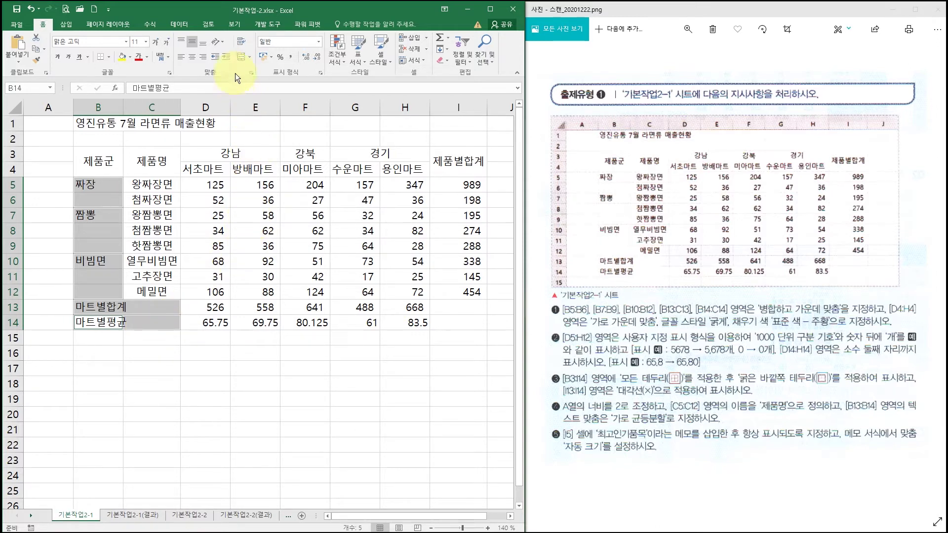
click(241, 55)
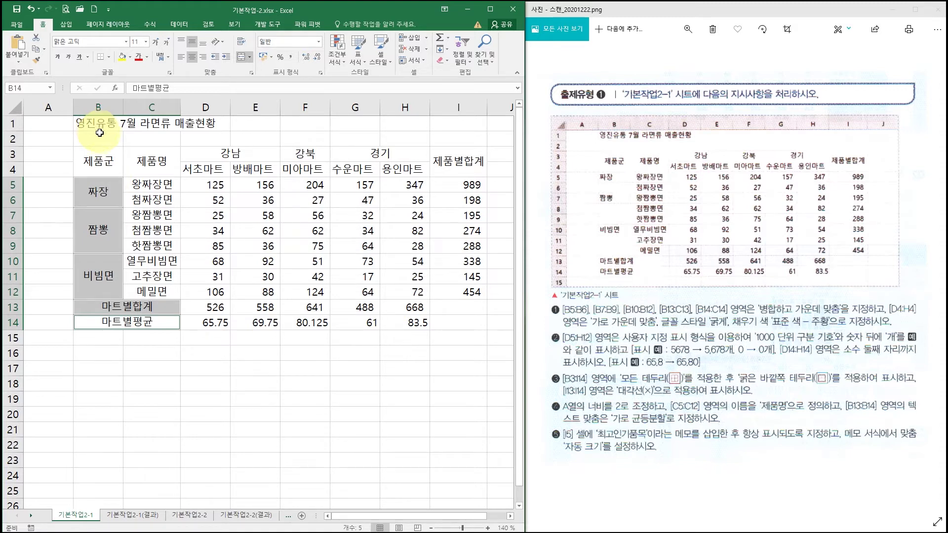
Center the store names in D4:H4 horizontally and make them bold.
click(200, 154)
click(205, 170)
drag(205, 170, 380, 167)
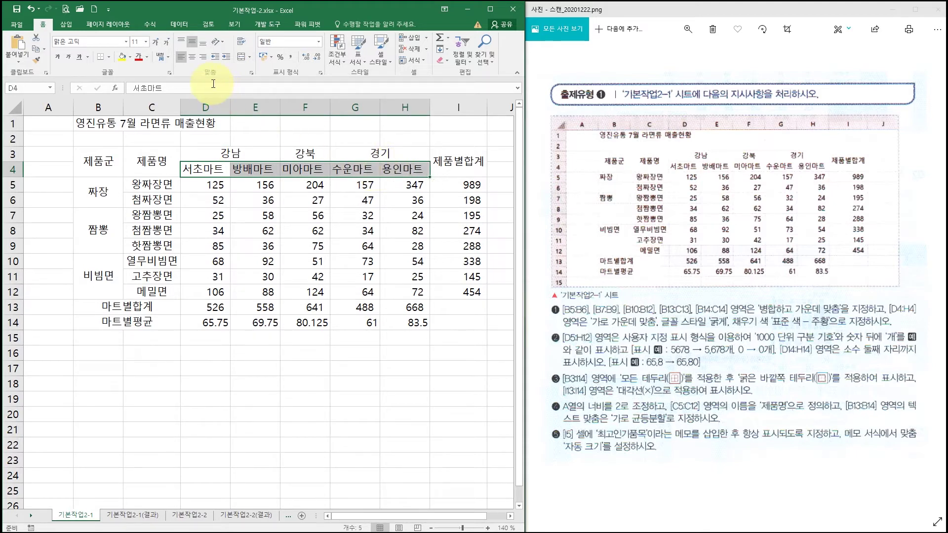
click(194, 57)
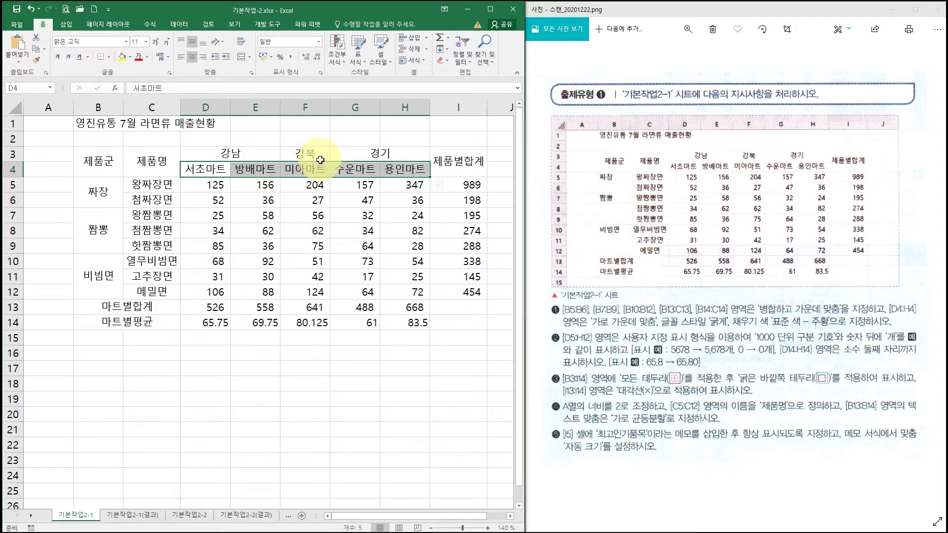
click(60, 59)
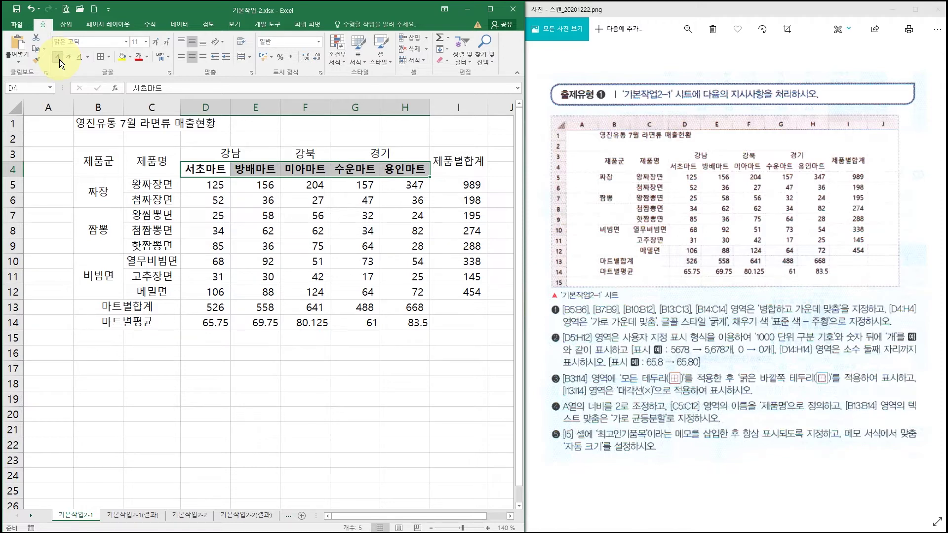
Fill the store name cells D4:H4 with the standard orange color.
click(131, 60)
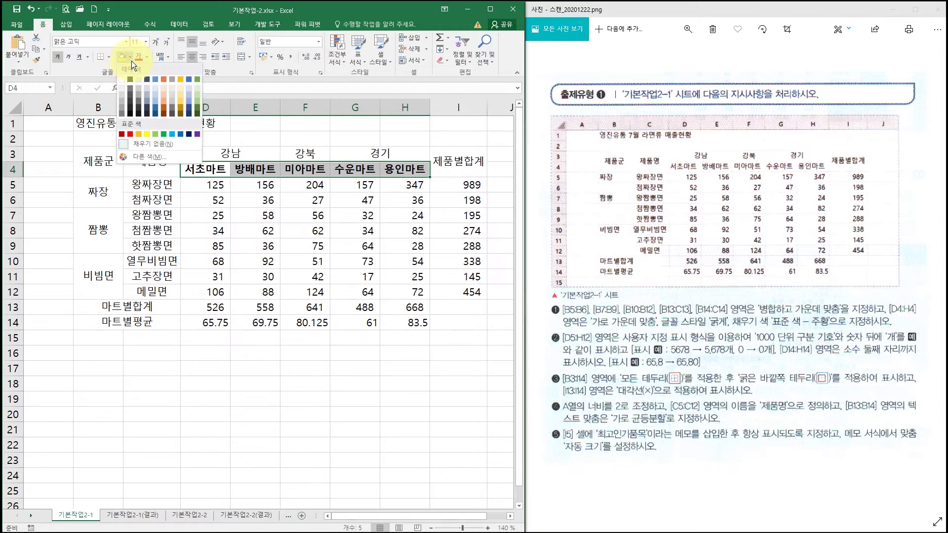
click(140, 134)
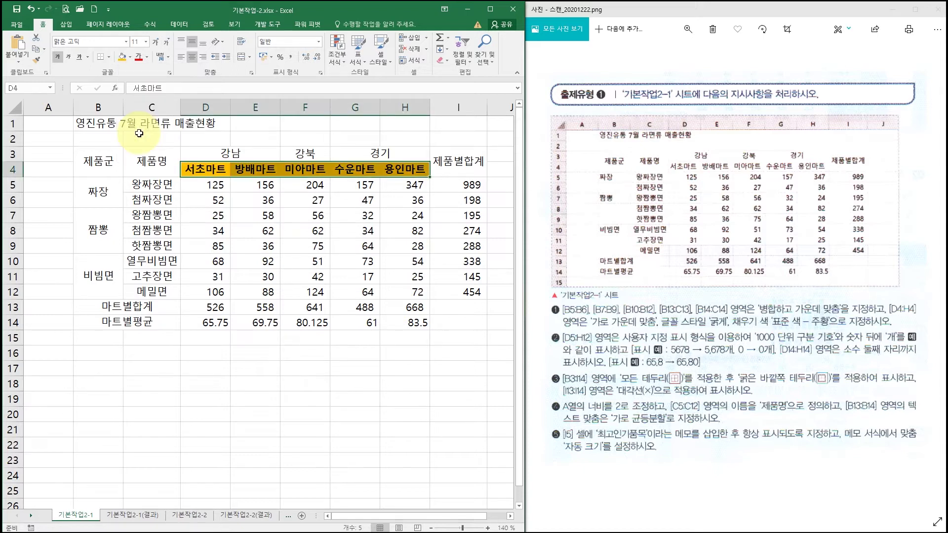
click(314, 207)
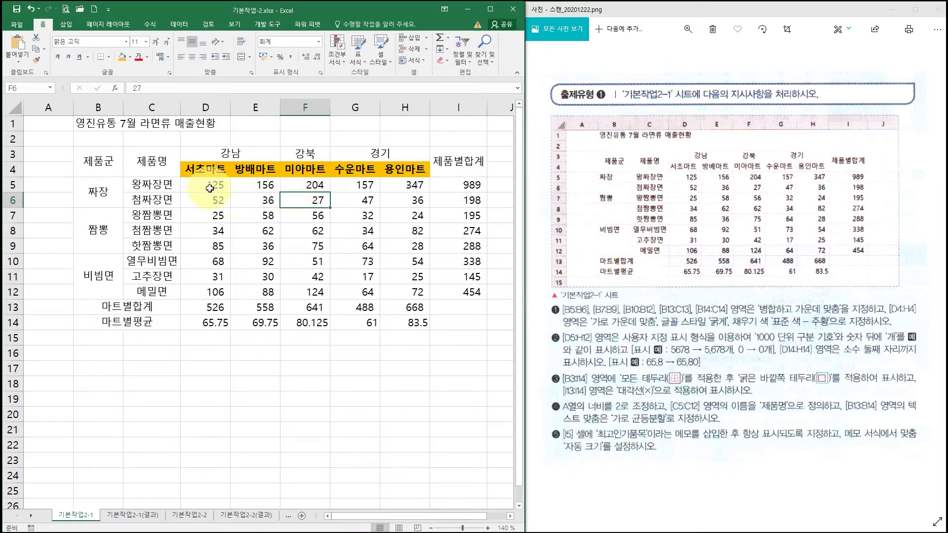
Apply the custom number format #,##0"개" to the sales figures in D5:H12.
click(206, 184)
drag(206, 184, 390, 290)
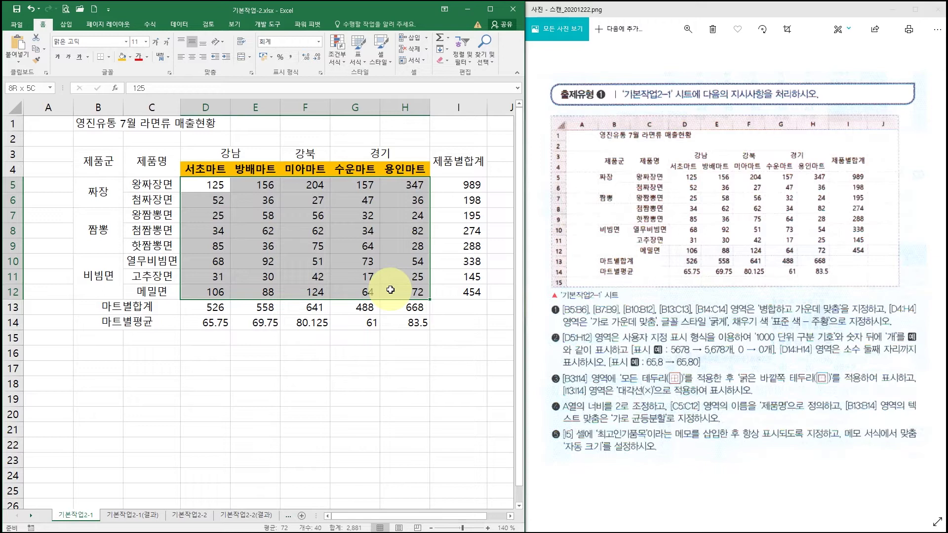
drag(391, 290, 391, 290)
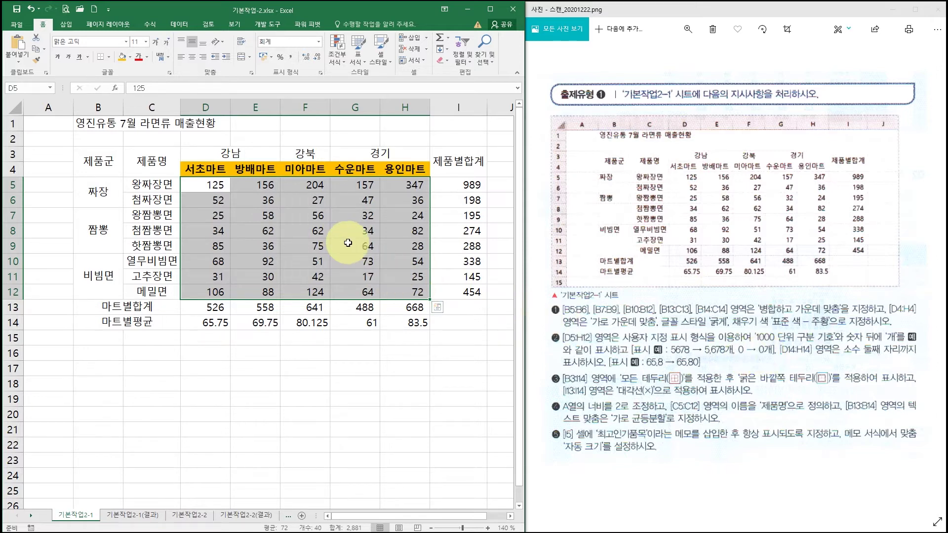
right_click(298, 216)
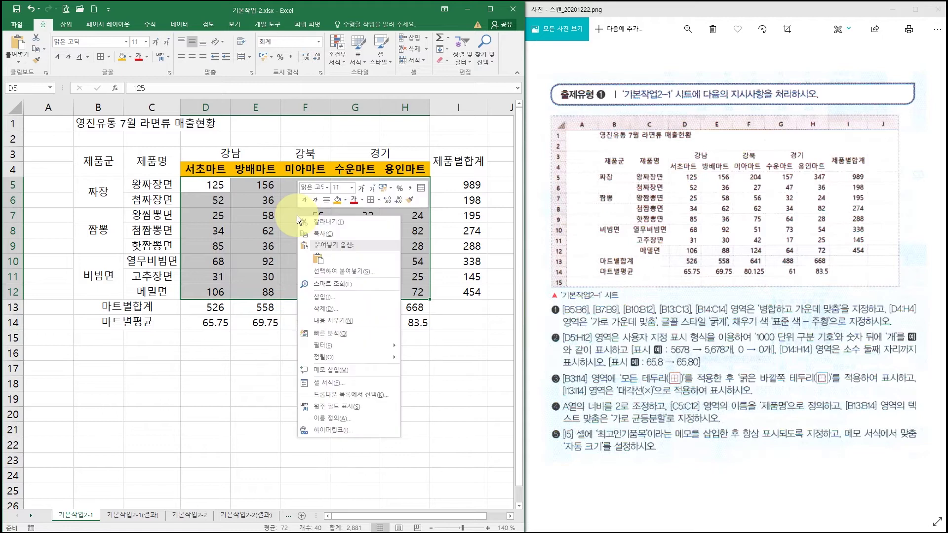
click(327, 379)
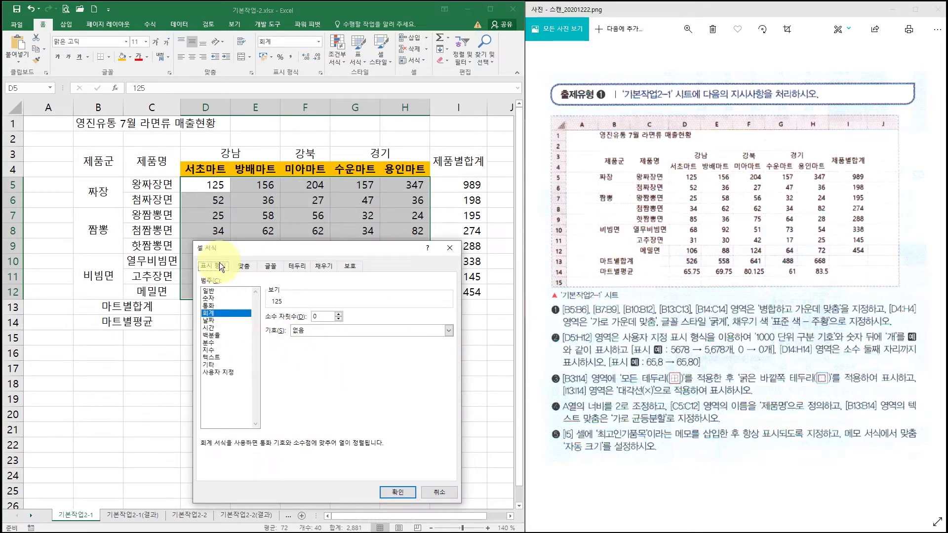
click(227, 372)
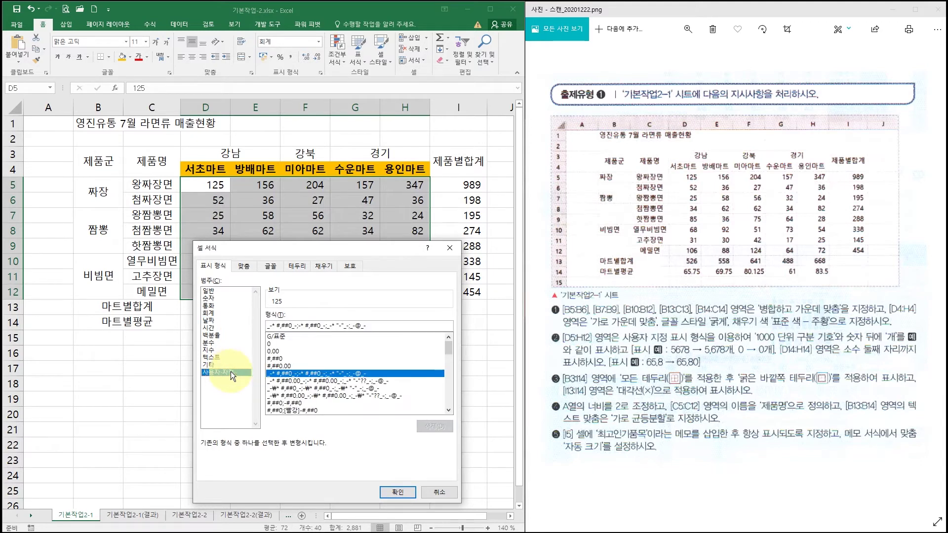
drag(297, 247, 368, 103)
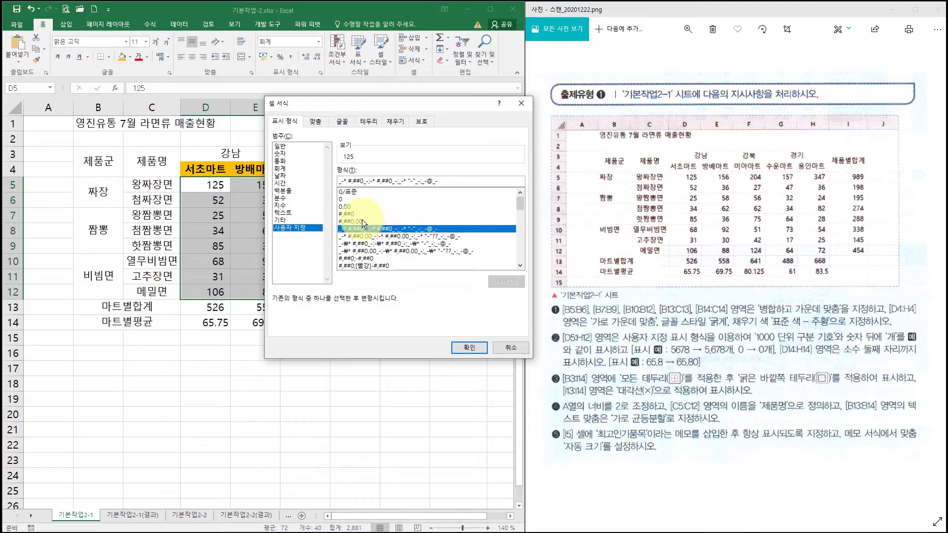
click(348, 215)
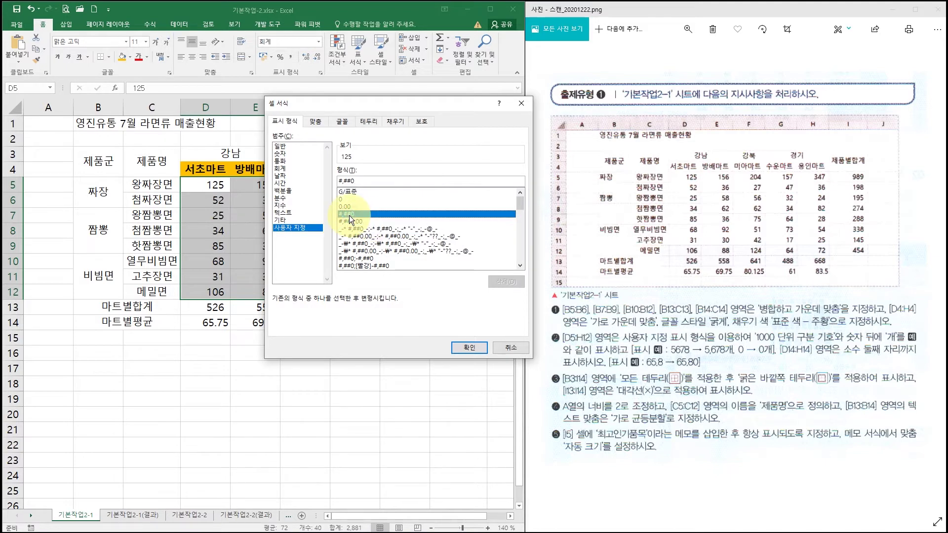
click(355, 182)
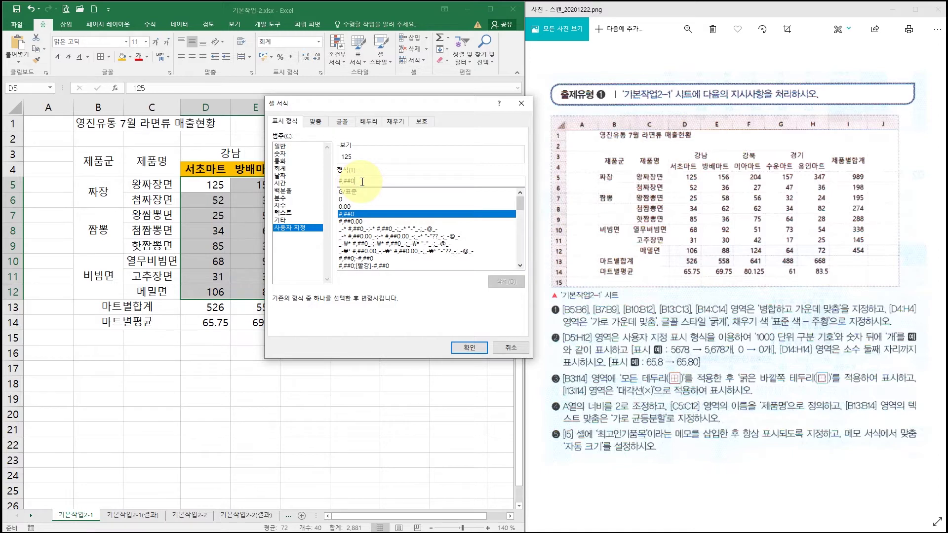
text("개)
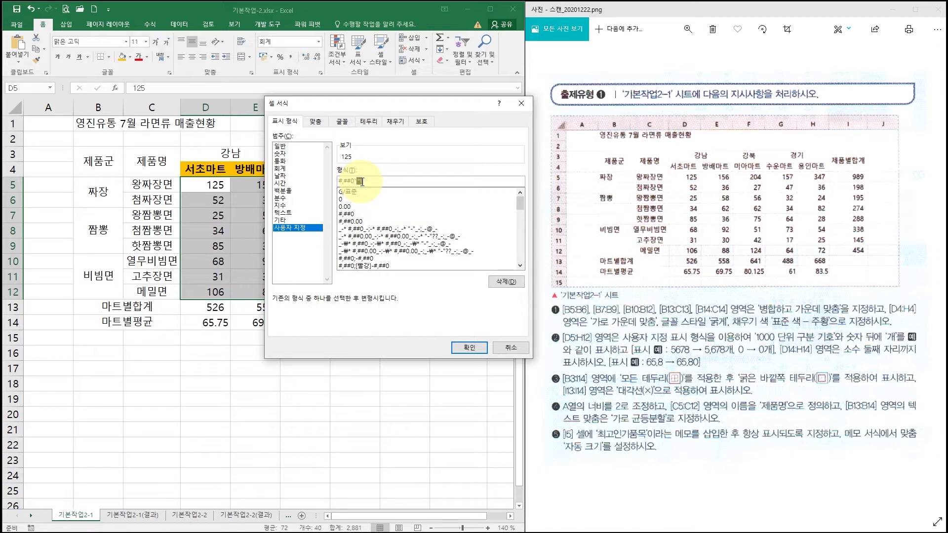
text(")
click(473, 347)
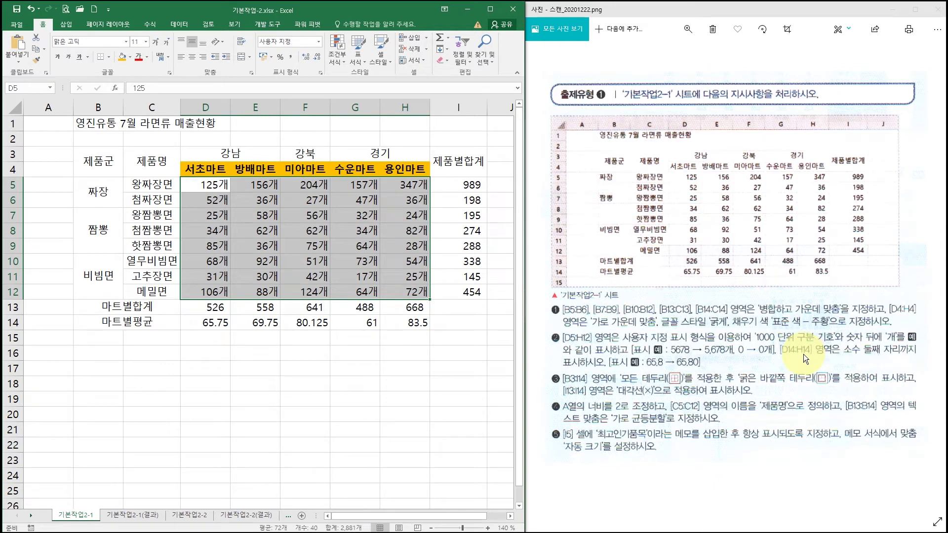
Display the store averages in D14:H14 with two decimal places.
click(211, 325)
drag(210, 325, 406, 329)
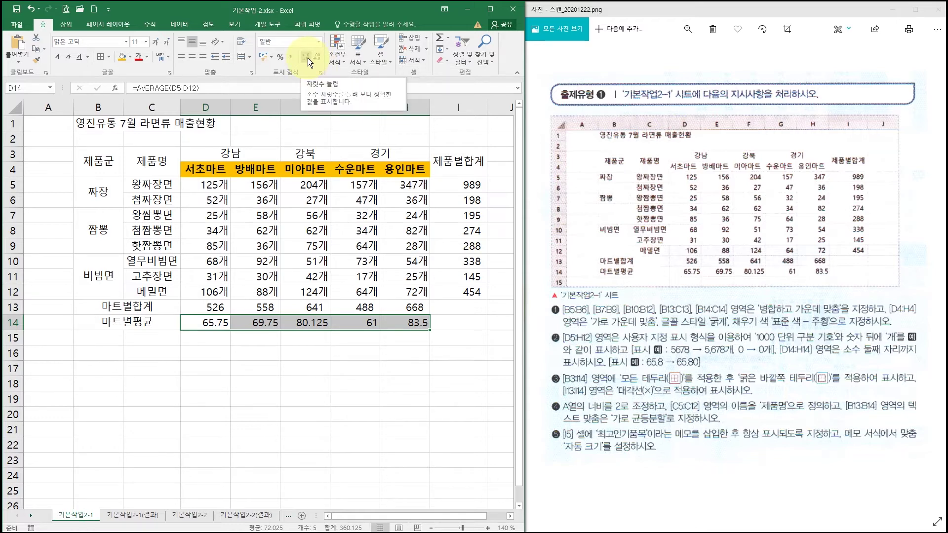
click(307, 57)
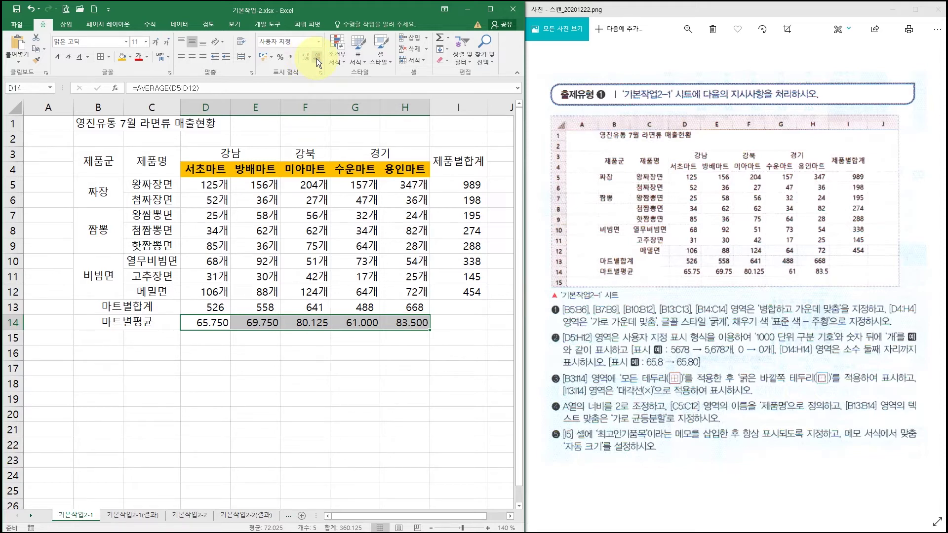
click(316, 58)
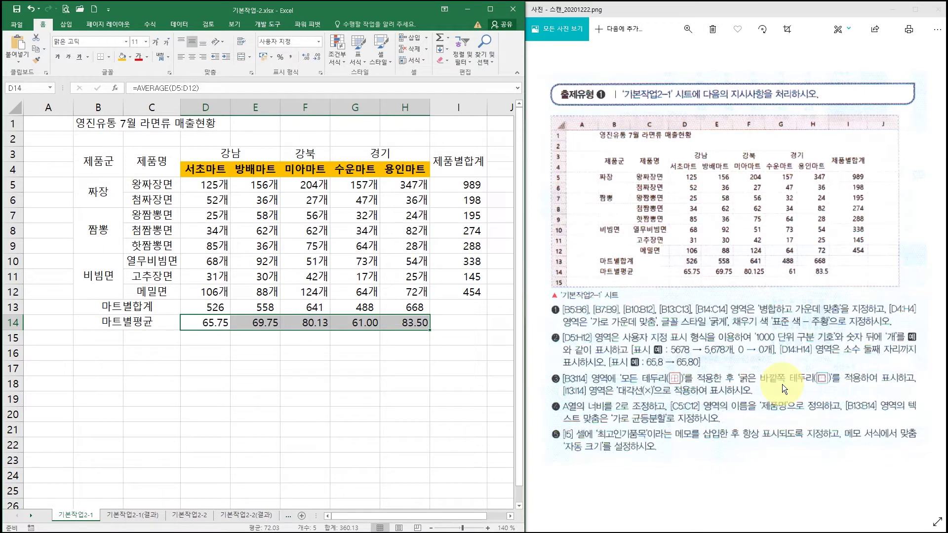
Apply all borders to the table range B3:I14.
click(100, 160)
drag(100, 160, 433, 314)
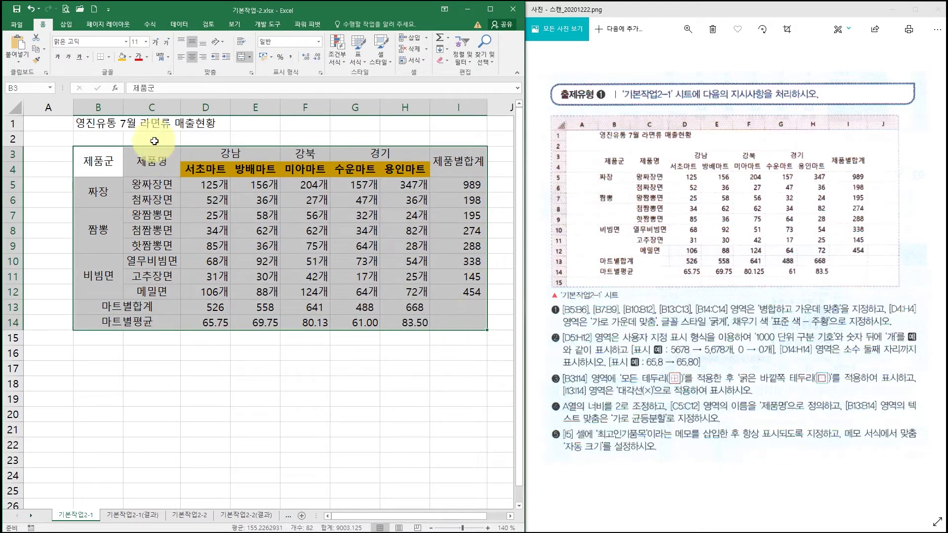
click(109, 55)
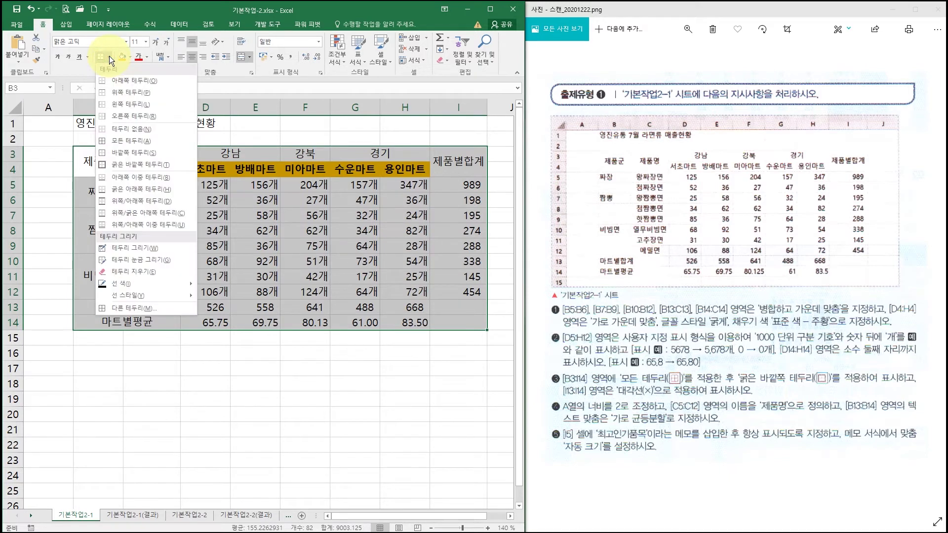
click(122, 141)
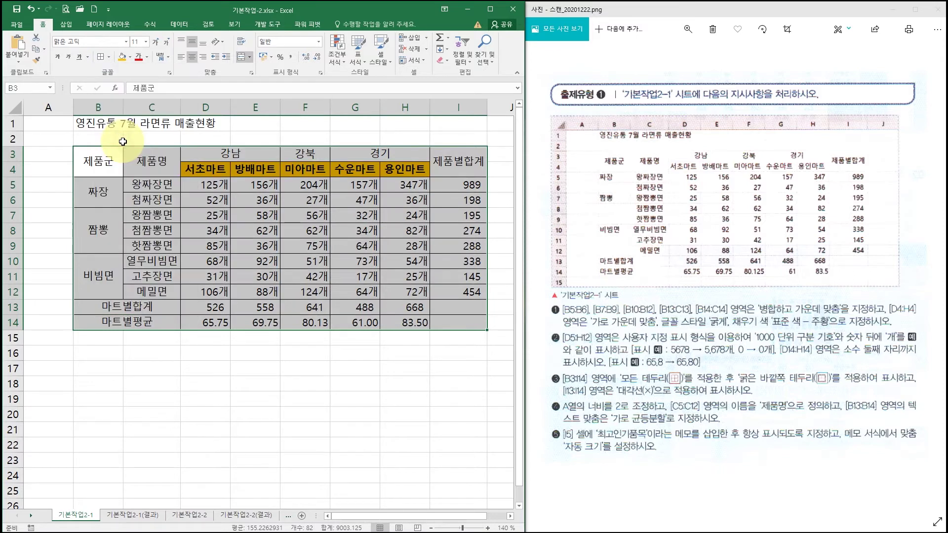
Apply a thick outside border around the table range B3:I14.
click(110, 56)
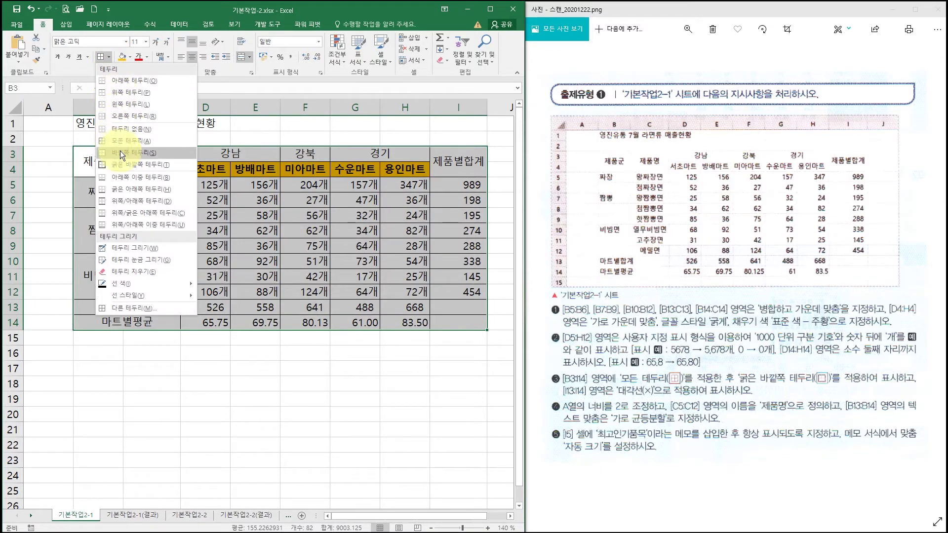
click(121, 166)
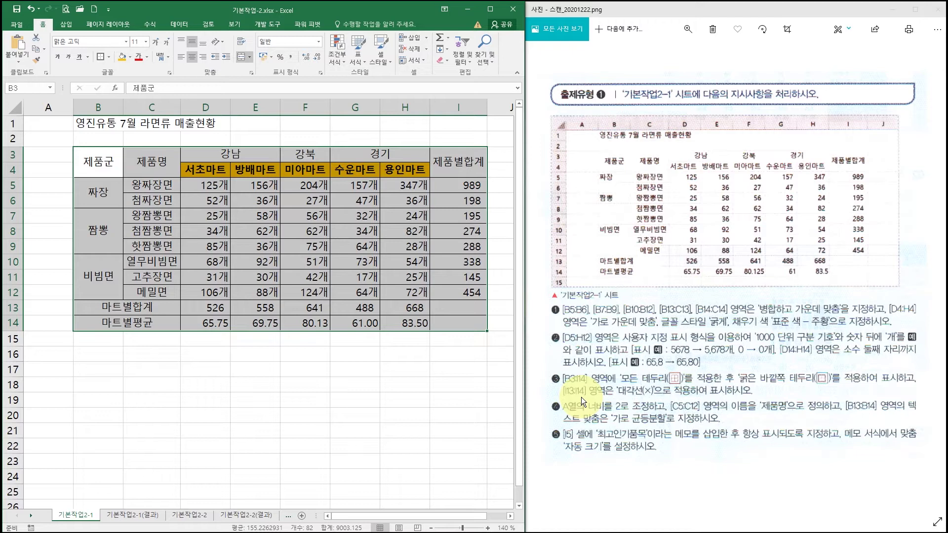
Add both diagonal borders to cells I13:I14 so that each empty cell is crossed with an X.
drag(459, 307, 466, 322)
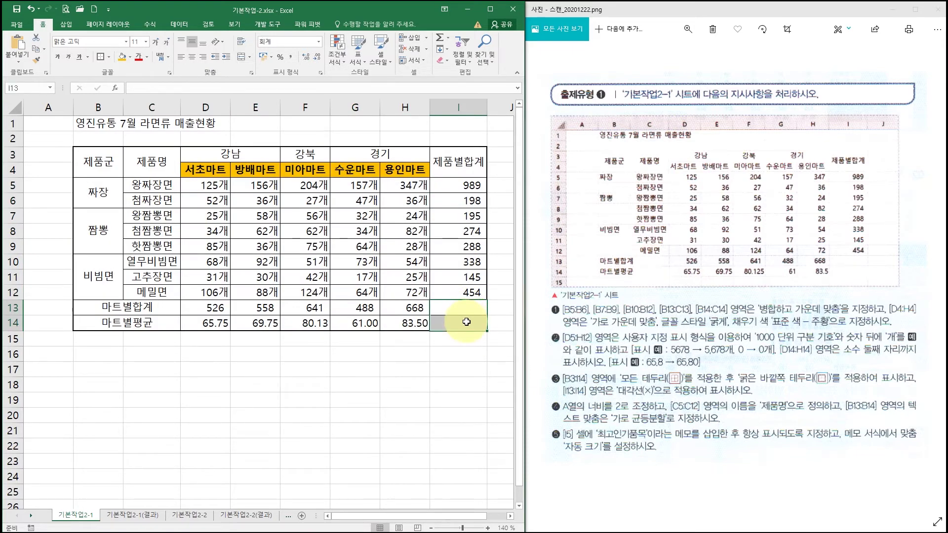
right_click(445, 307)
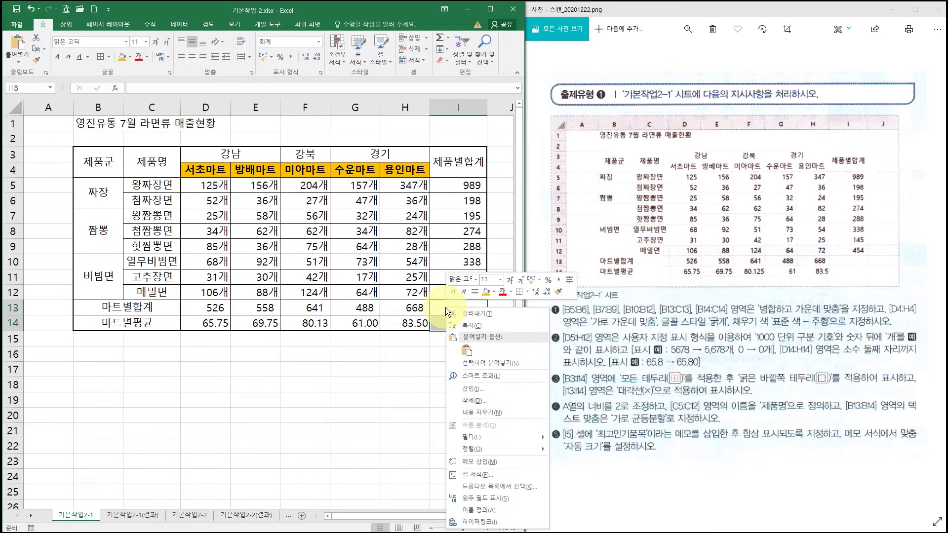
click(504, 473)
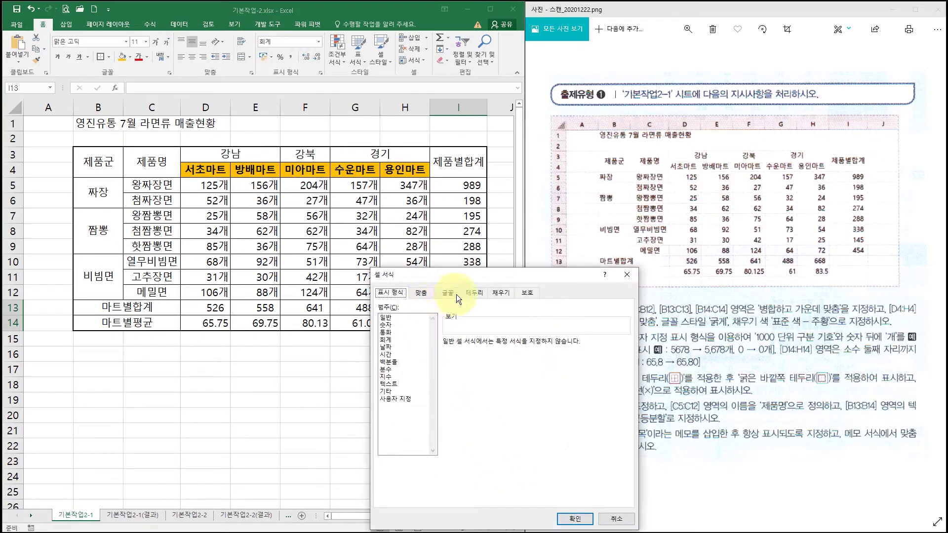
click(474, 293)
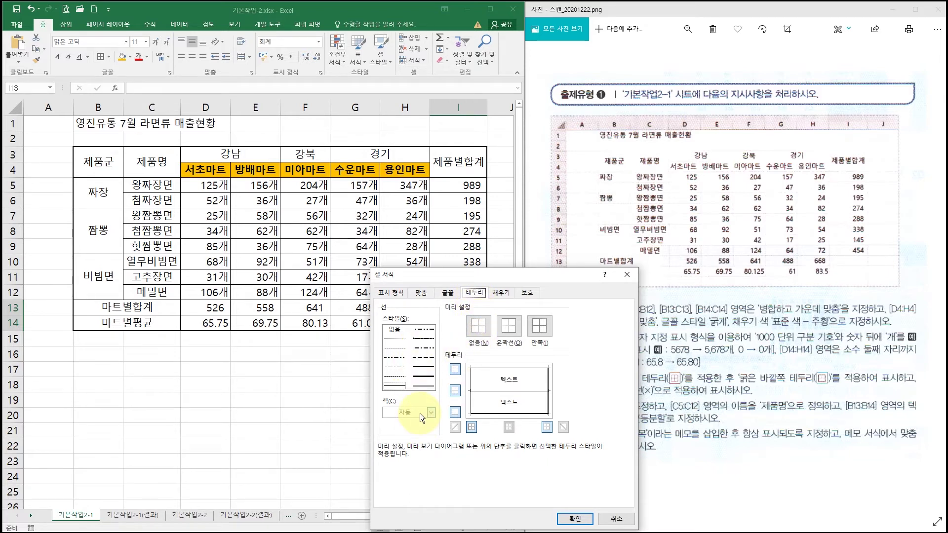
click(454, 429)
click(564, 428)
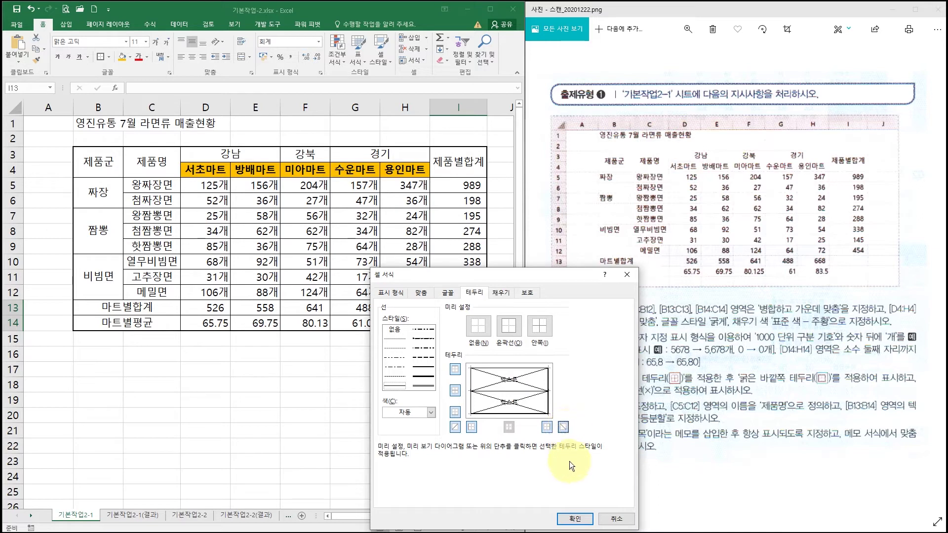
click(575, 519)
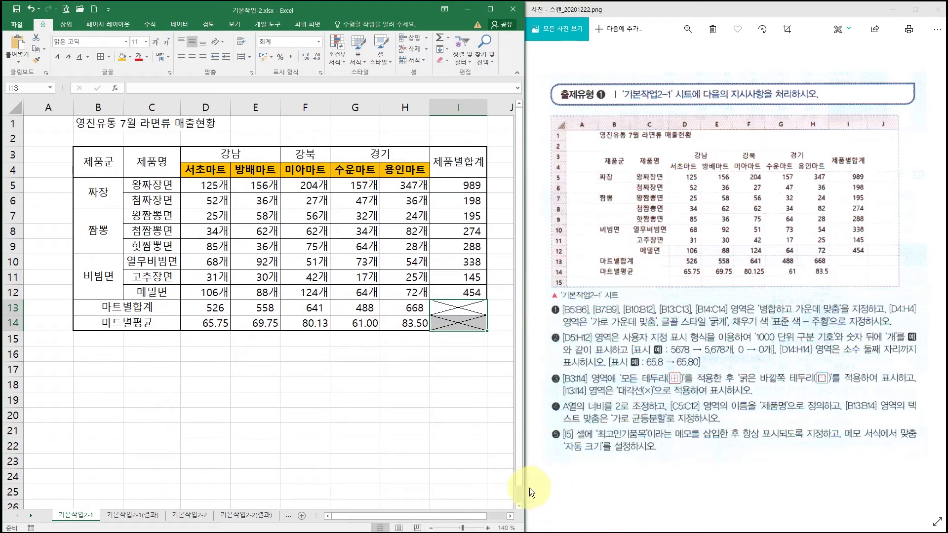
click(453, 368)
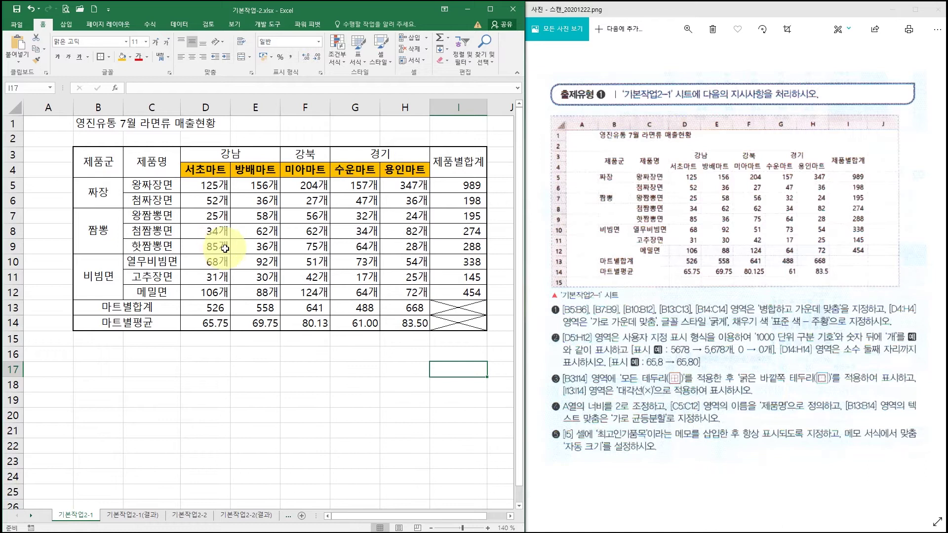
Set the width of column A to 2.
click(50, 105)
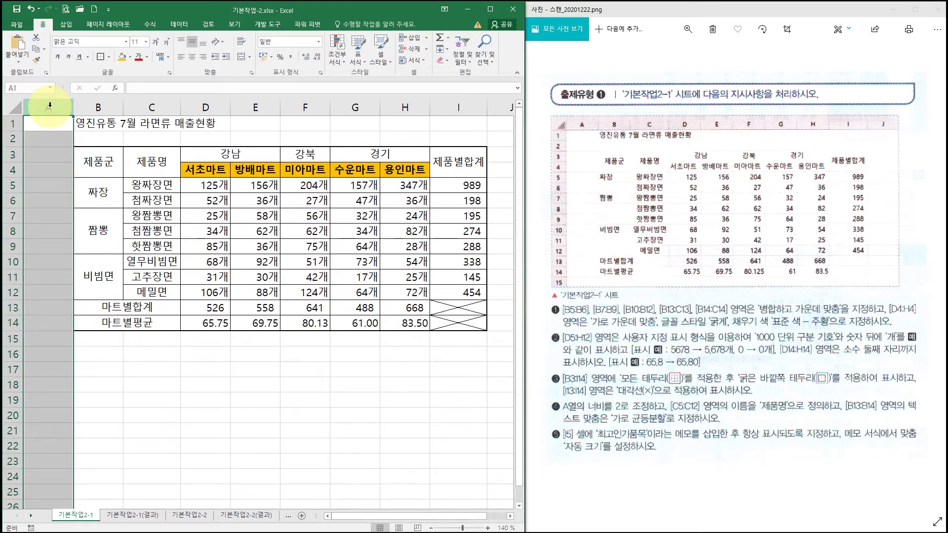
right_click(49, 107)
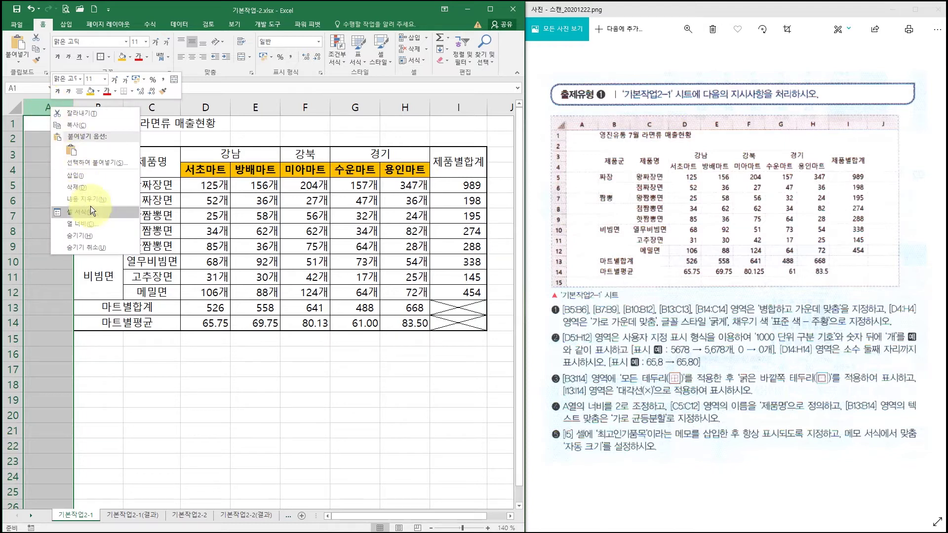
click(91, 223)
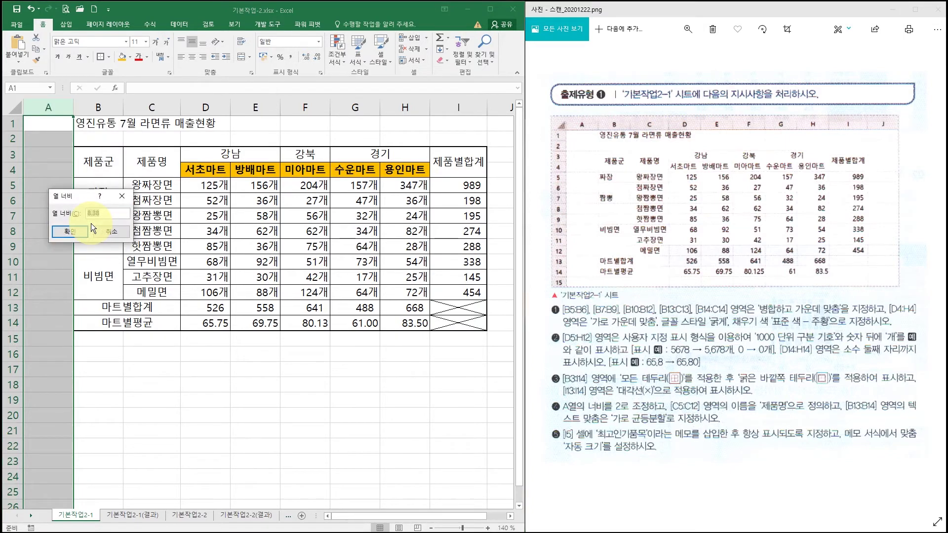
text(2)
click(81, 230)
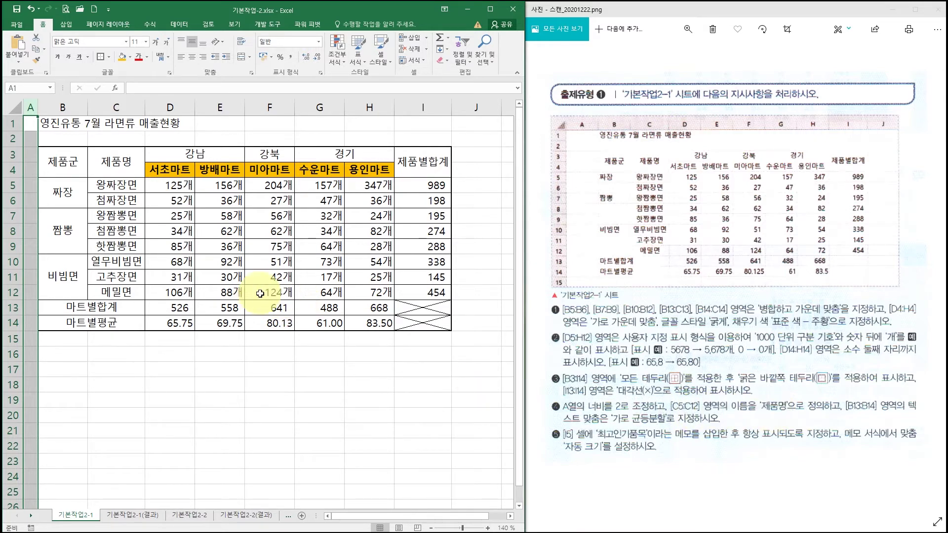
Define the name 제품명 for the product name cells C5:C12.
drag(115, 185, 117, 291)
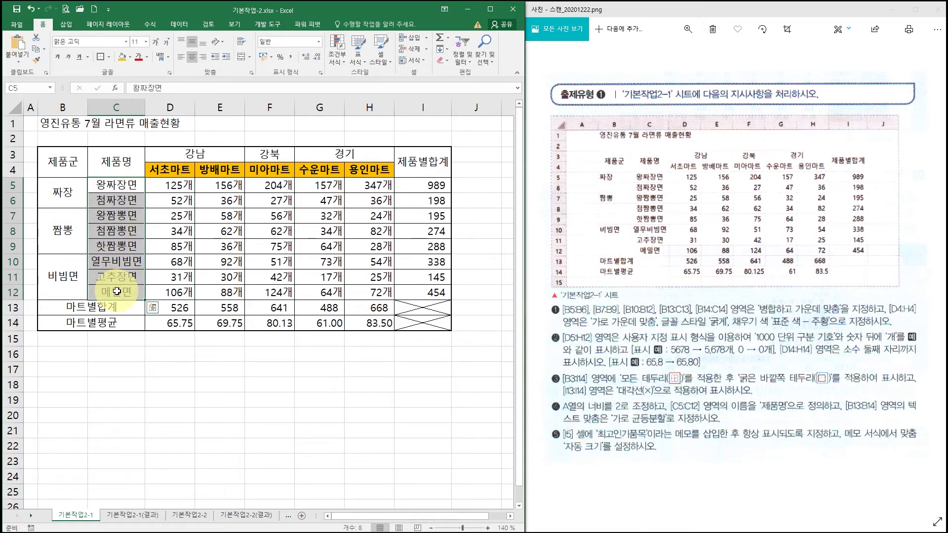
click(25, 88)
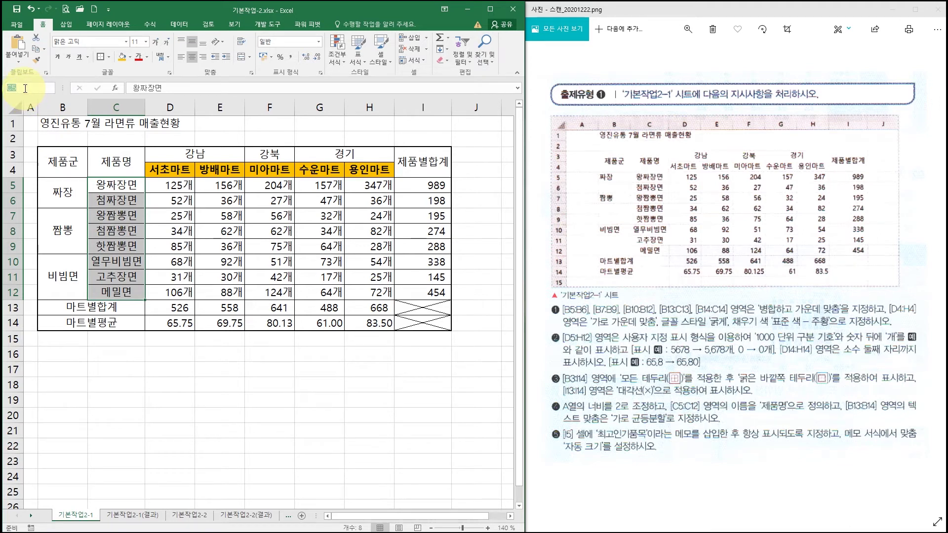
text(제품)
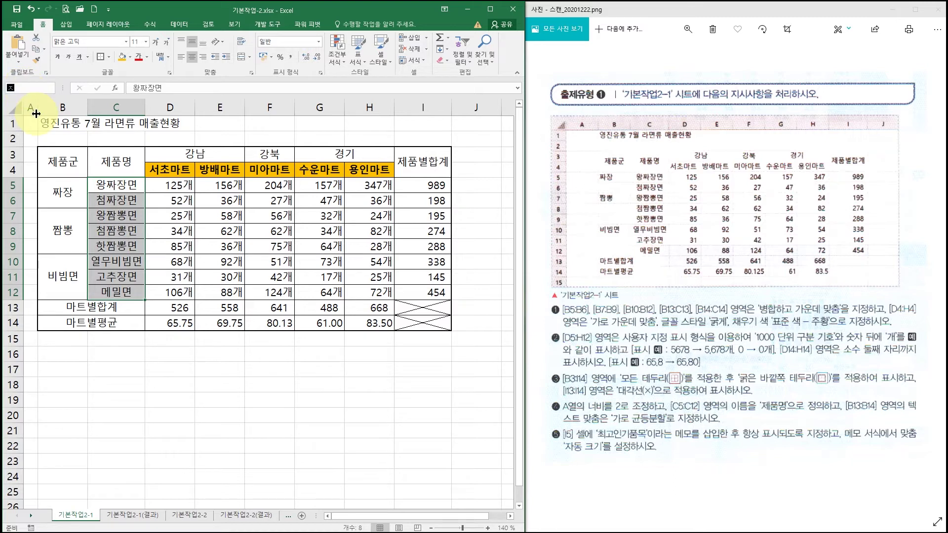
text(명)
key(Return)
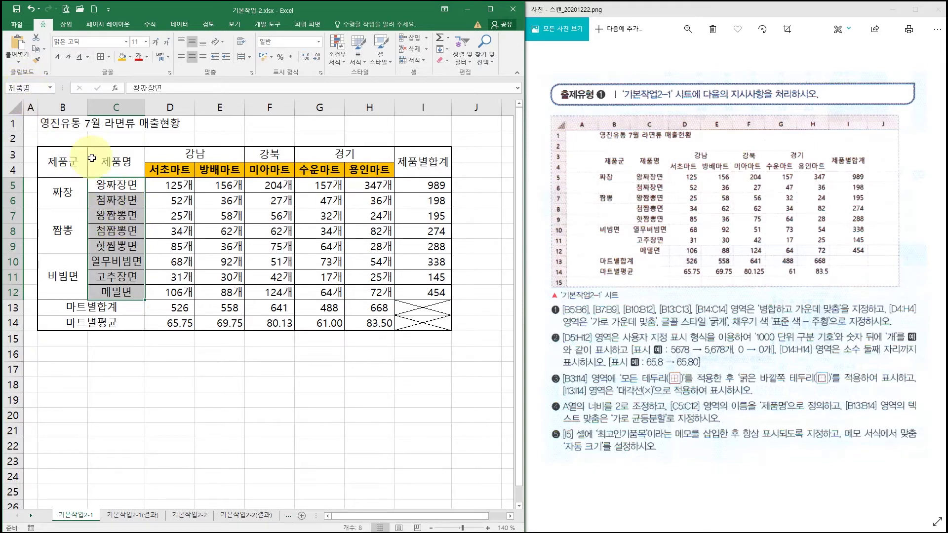
Review the workbook's defined names in the Name Manager and close it.
click(155, 21)
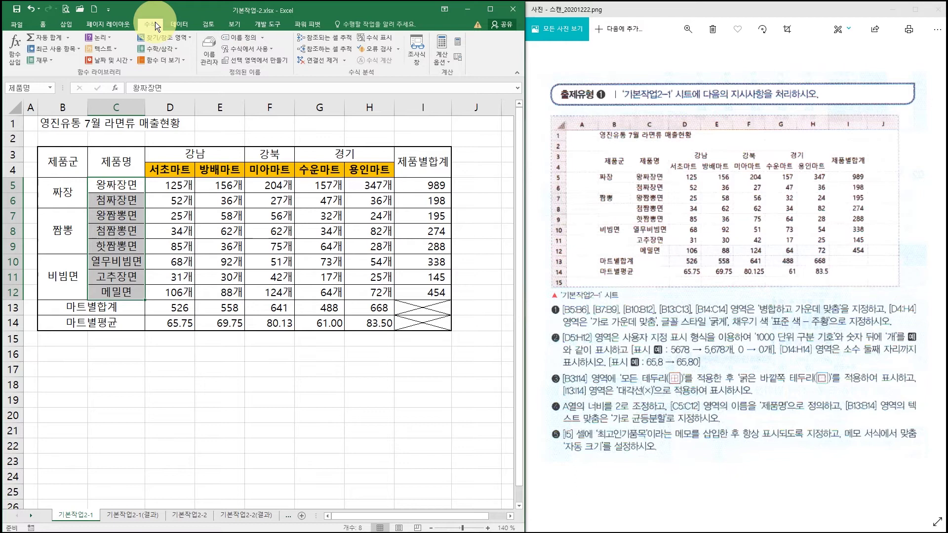
click(210, 49)
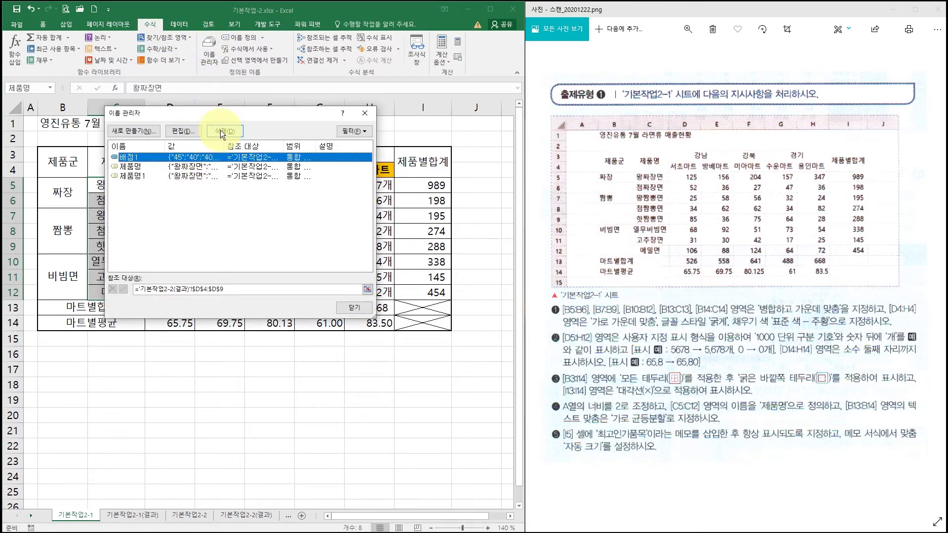
click(363, 115)
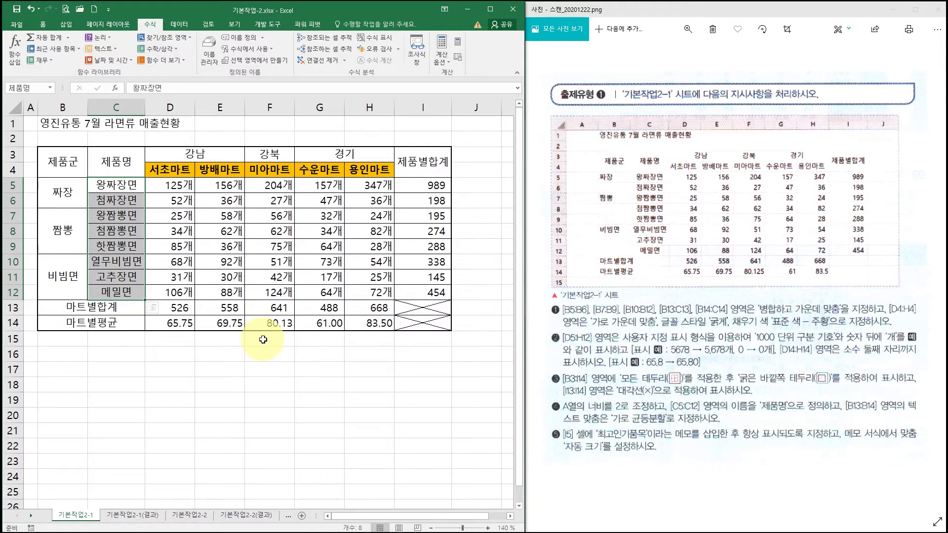
Set the horizontal text alignment of the merged labels in B13:B14 to distributed, 균등 분할 (들여쓰기).
drag(62, 307, 63, 323)
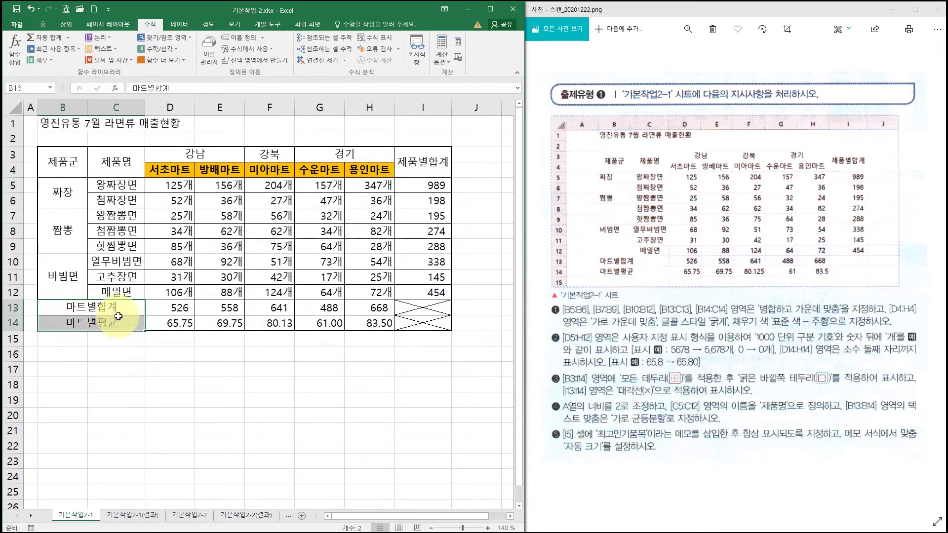
right_click(120, 310)
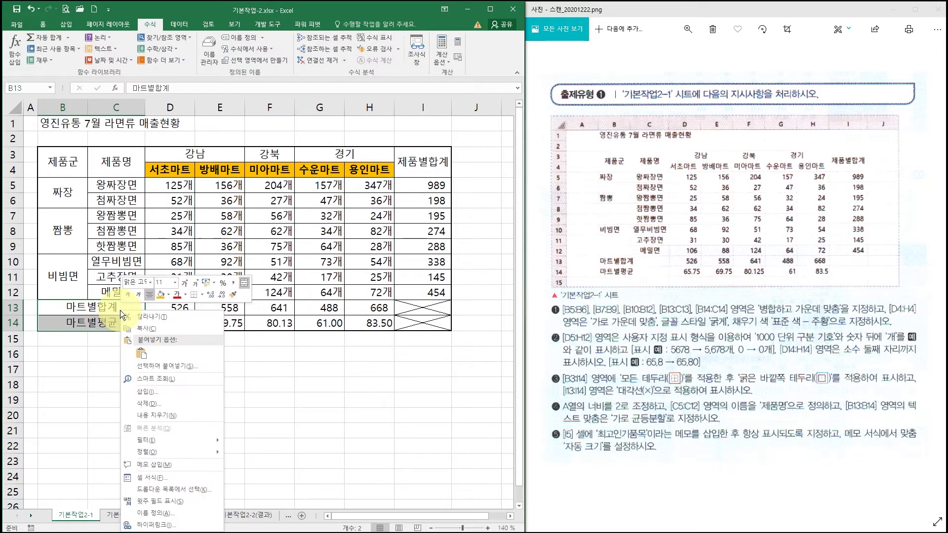
click(169, 476)
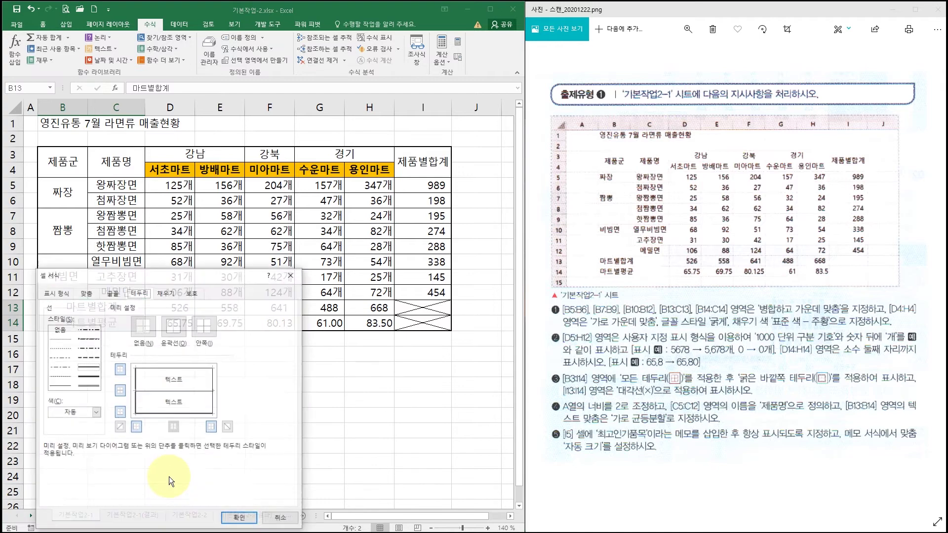
drag(172, 274, 370, 216)
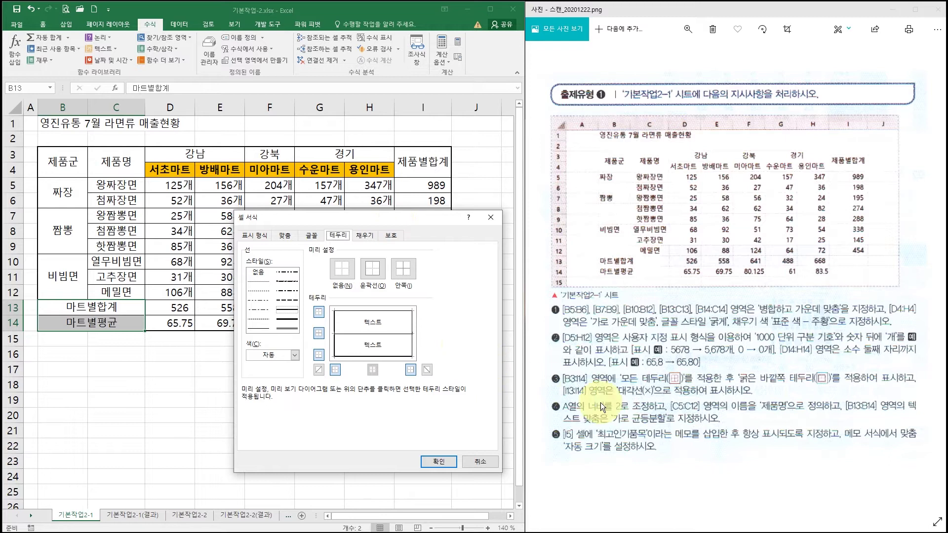
click(287, 235)
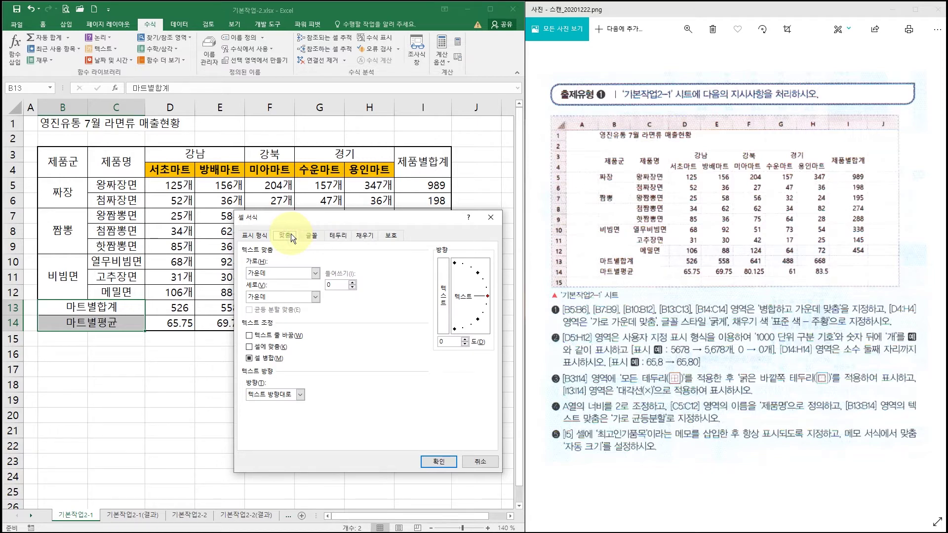
click(280, 272)
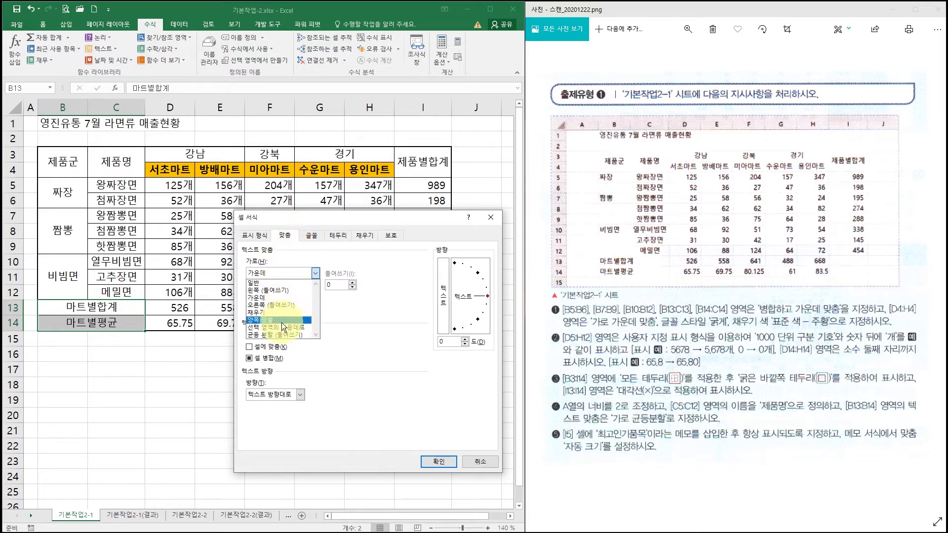
click(281, 336)
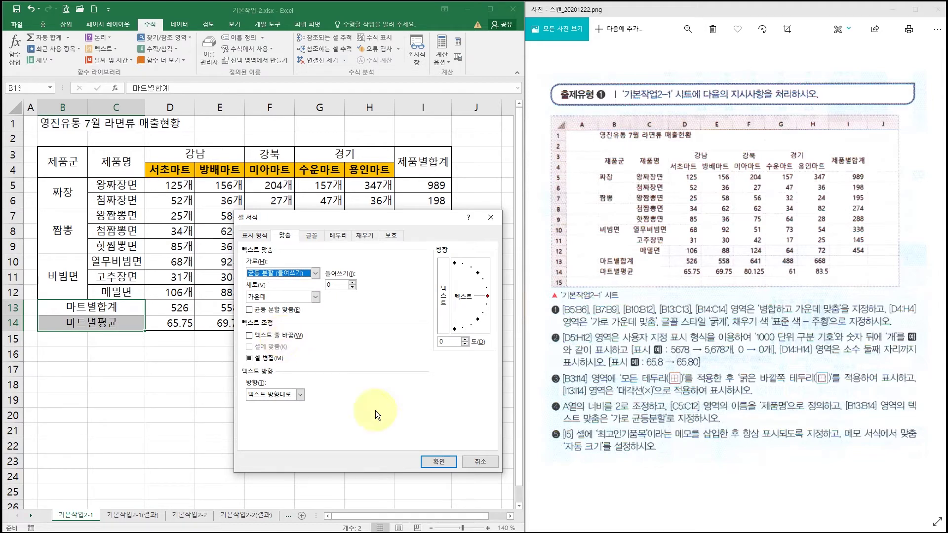
click(443, 460)
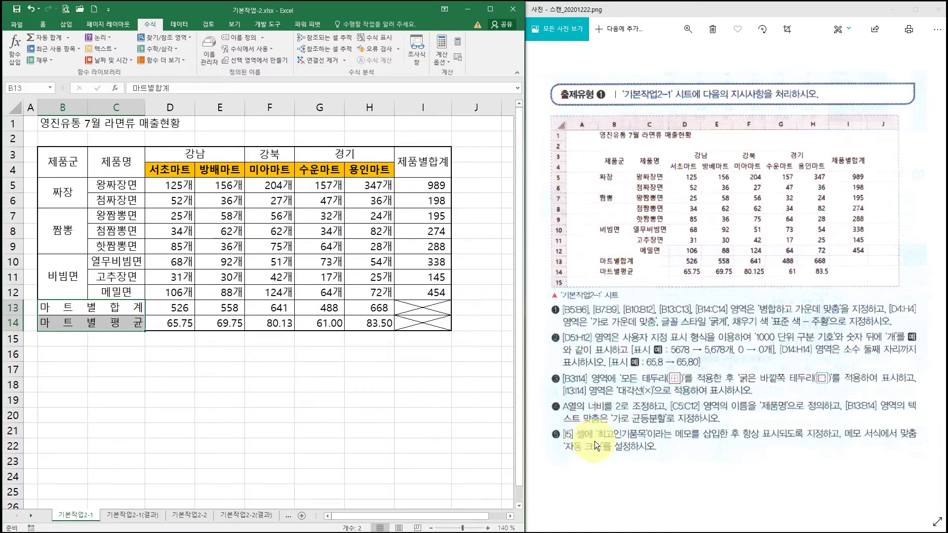
Insert a memo on cell I5 and replace its default author text with 최고인기품목.
click(420, 187)
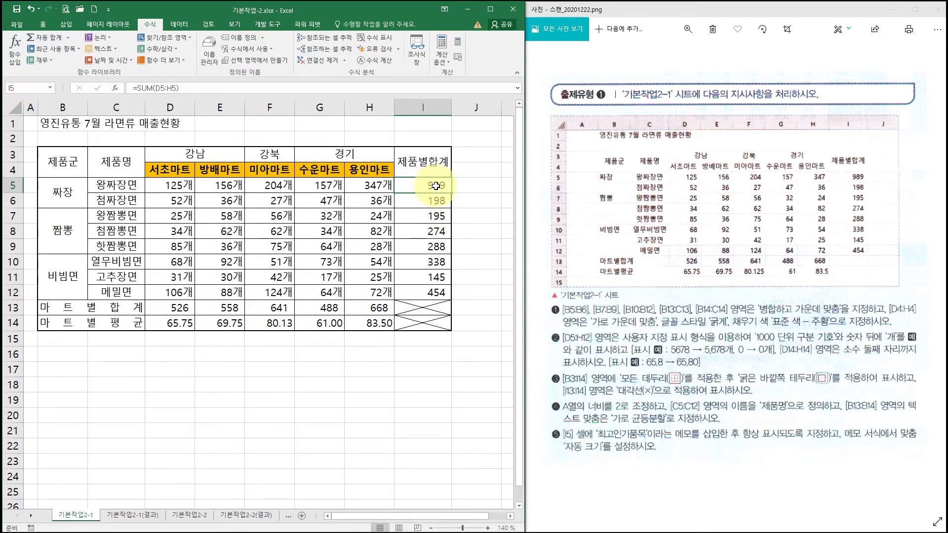
right_click(411, 184)
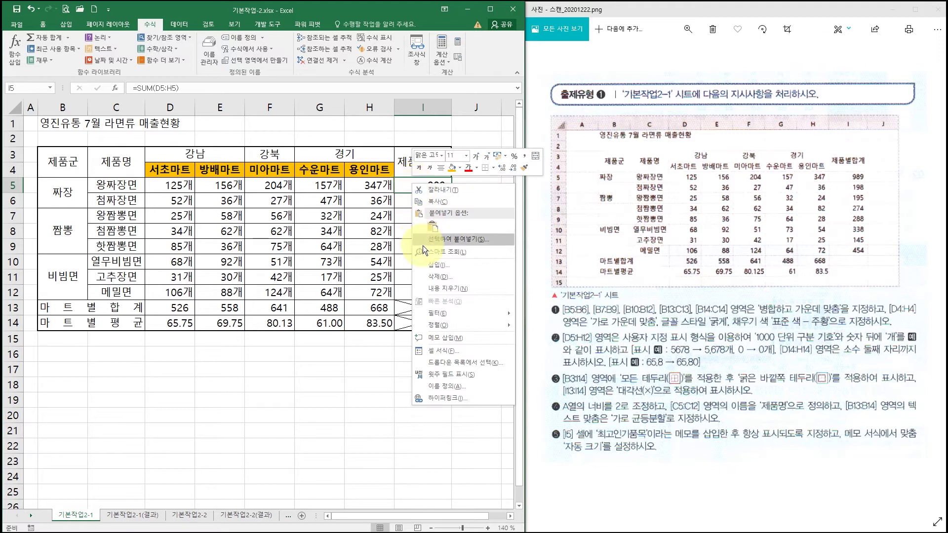
click(449, 338)
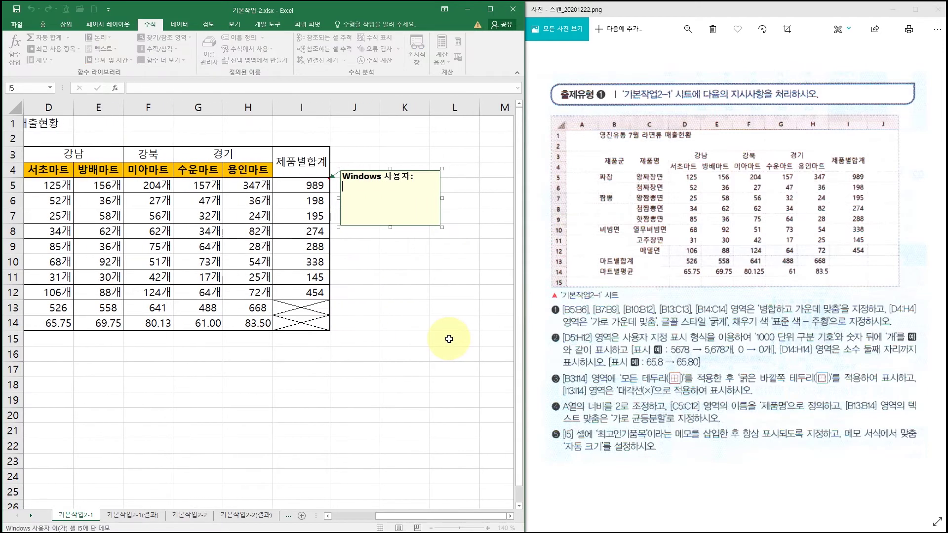
click(408, 194)
drag(408, 194, 344, 176)
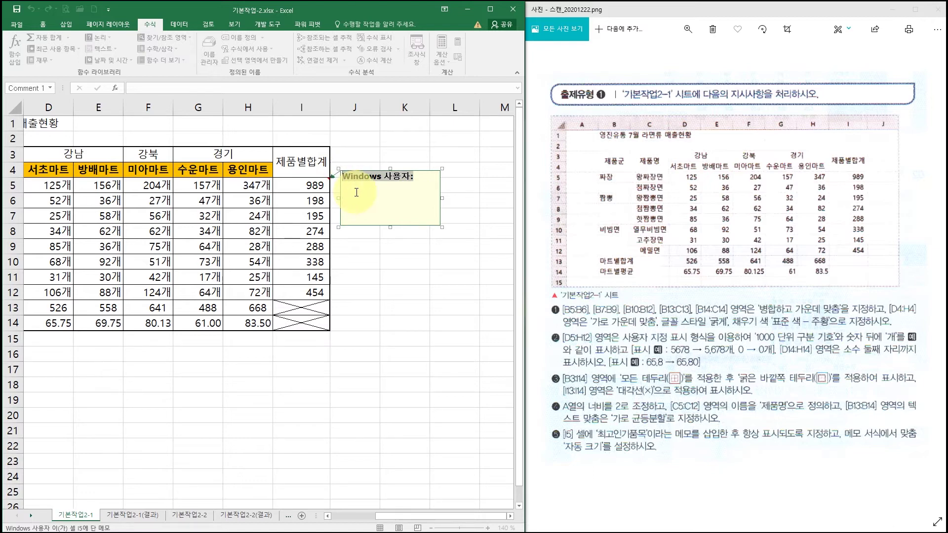
text(최고인기)
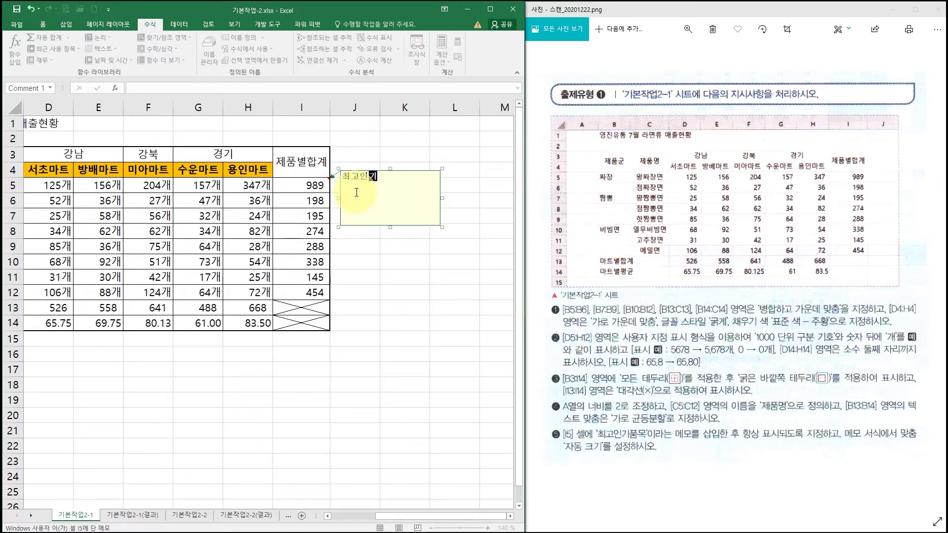
text(품ㅁㅗㄱ)
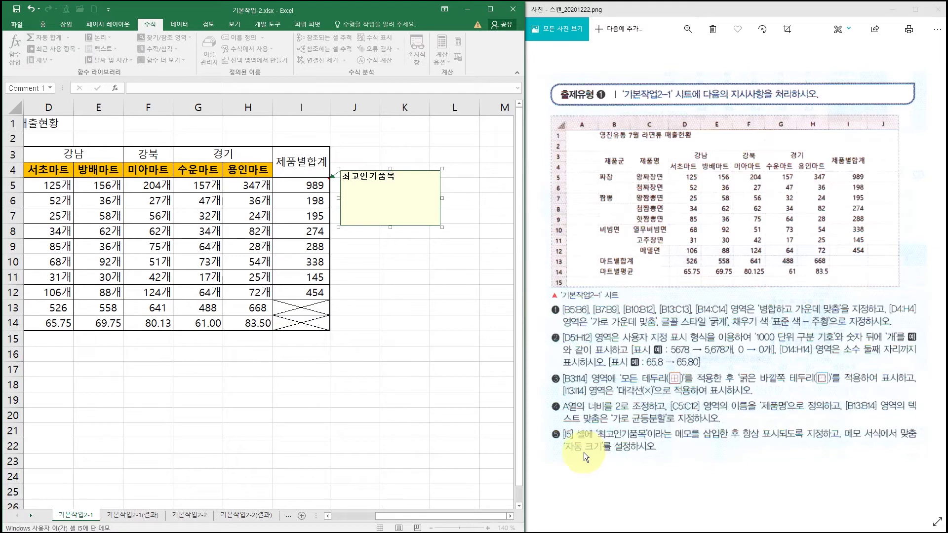
click(407, 286)
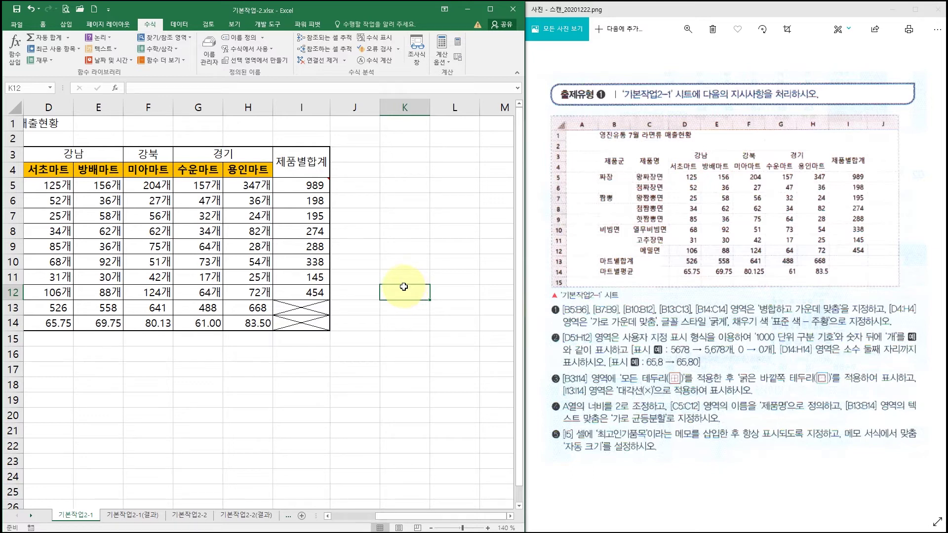
Keep the memo on cell I5 always displayed on the sheet.
click(308, 186)
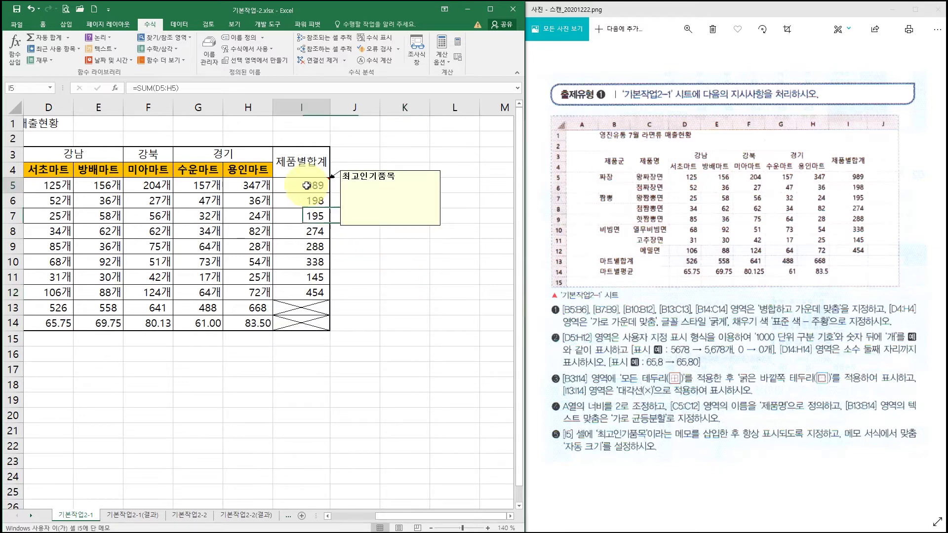
right_click(306, 186)
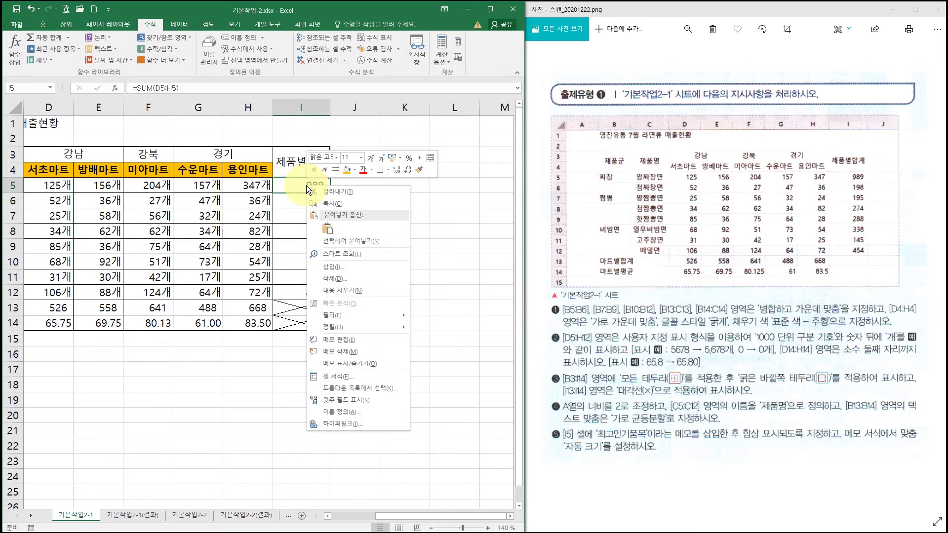
click(354, 363)
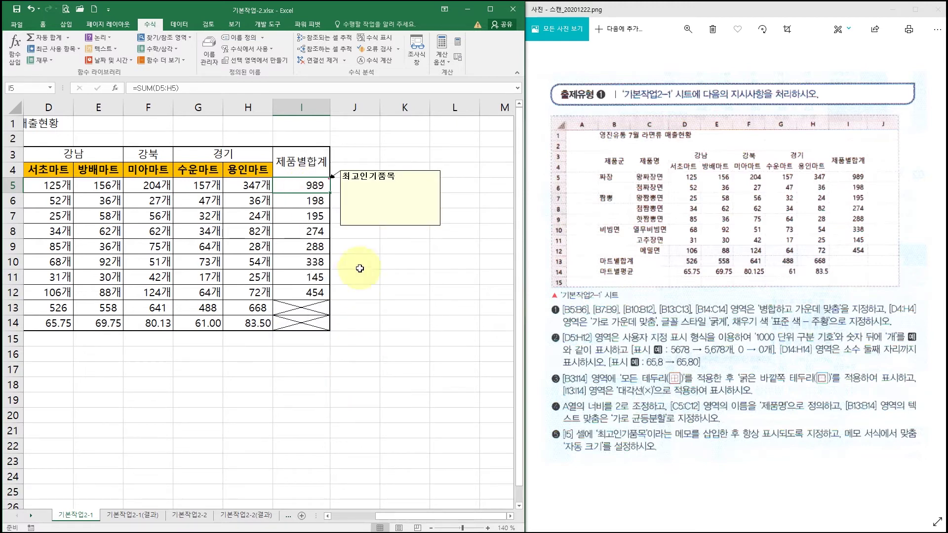
Turn on automatic sizing, 자동 크기, in the alignment format of the memo attached to cell I5.
click(381, 196)
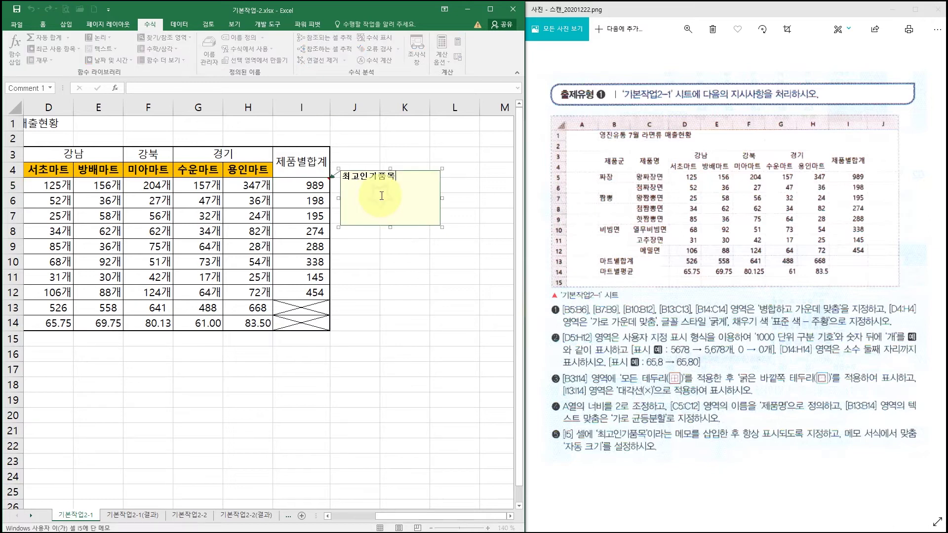
click(414, 170)
right_click(414, 170)
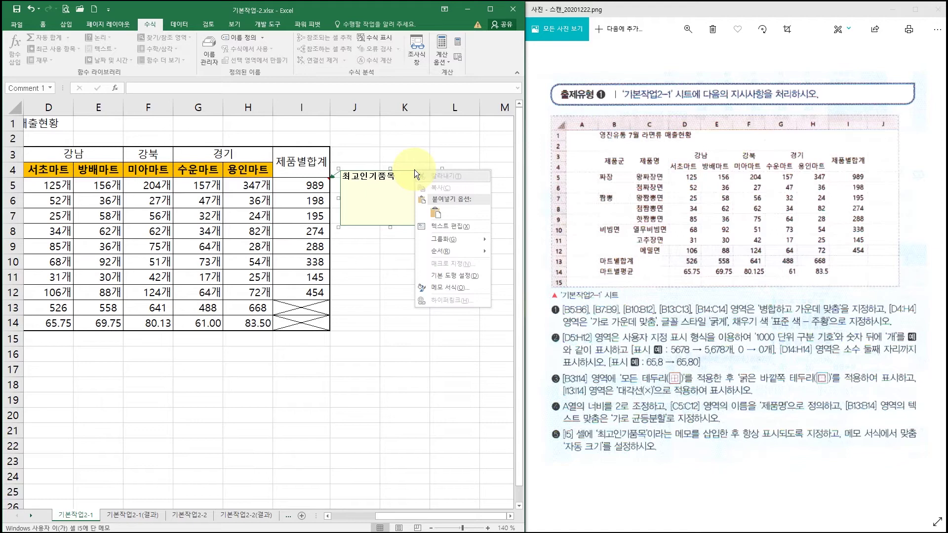
click(449, 287)
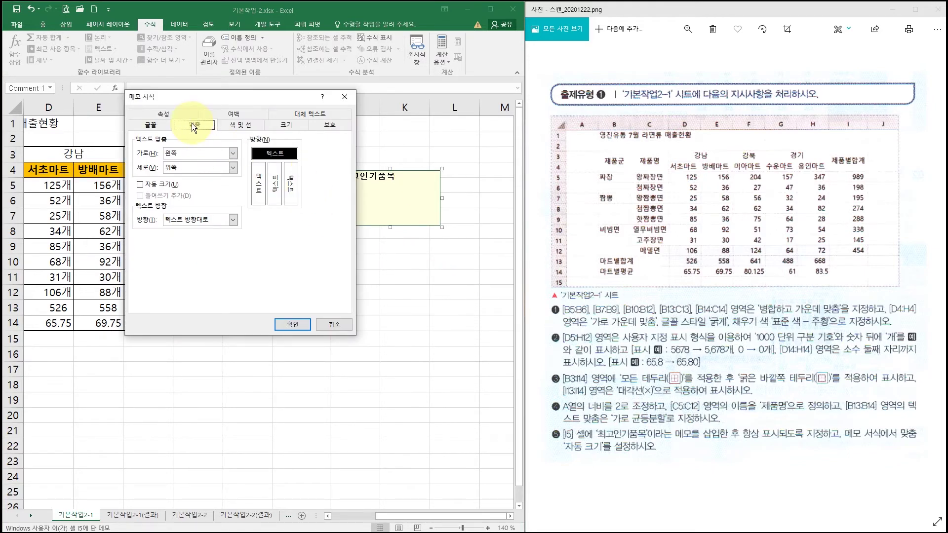
click(145, 184)
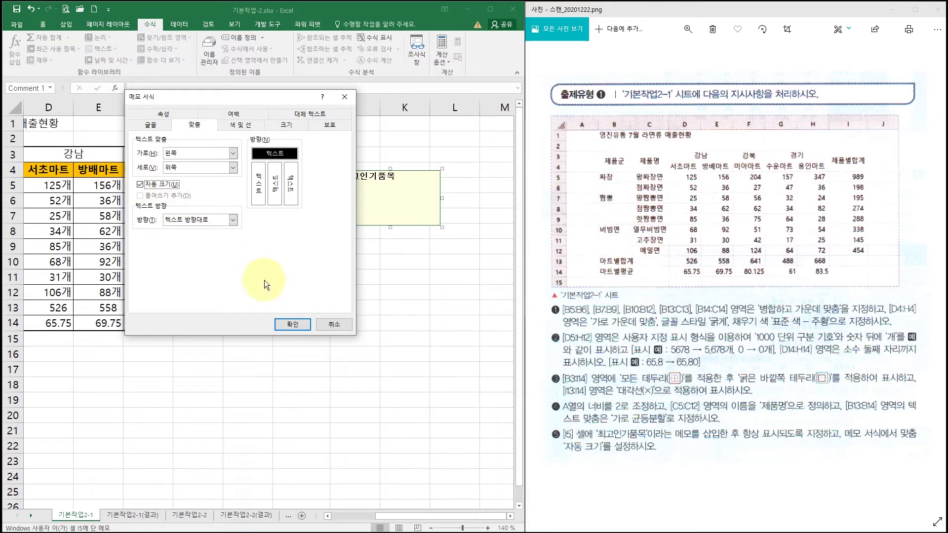
click(292, 324)
drag(361, 211, 392, 187)
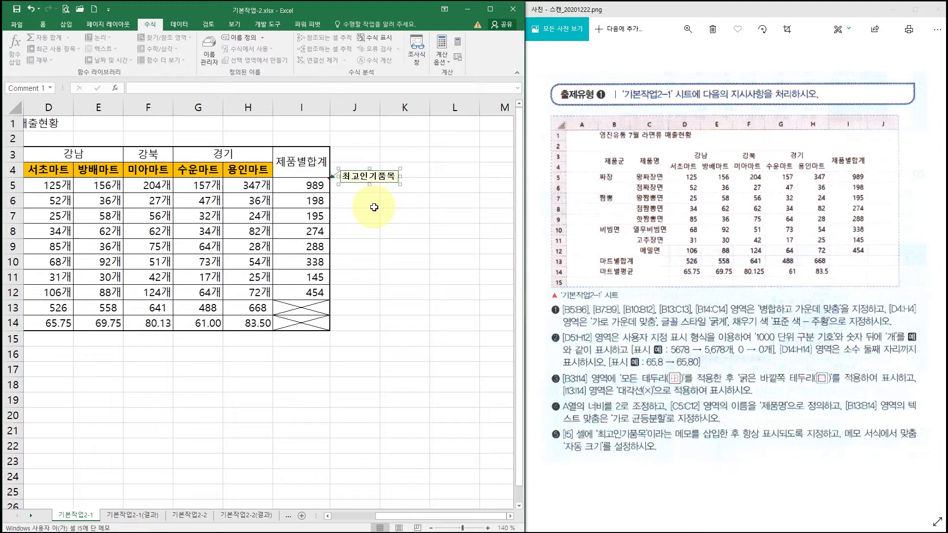
click(387, 266)
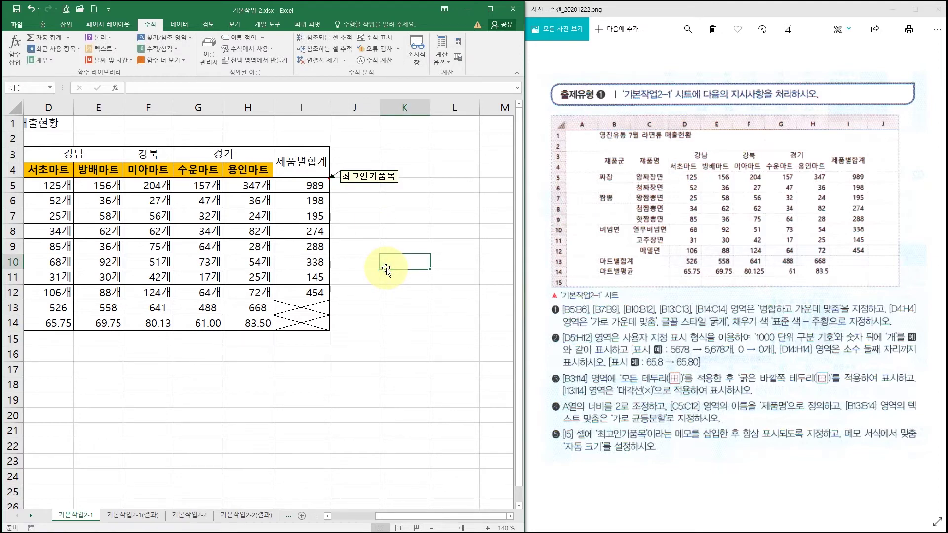
drag(429, 516, 375, 518)
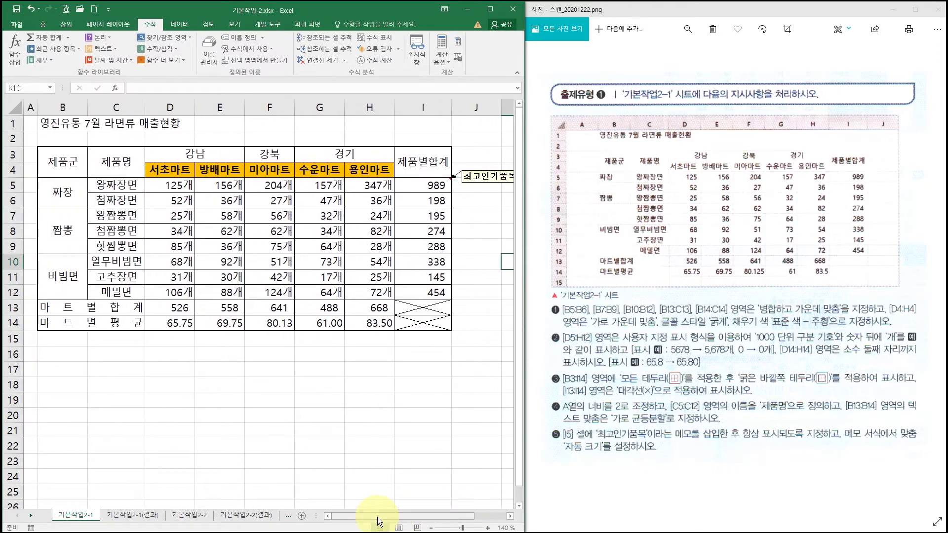
click(418, 359)
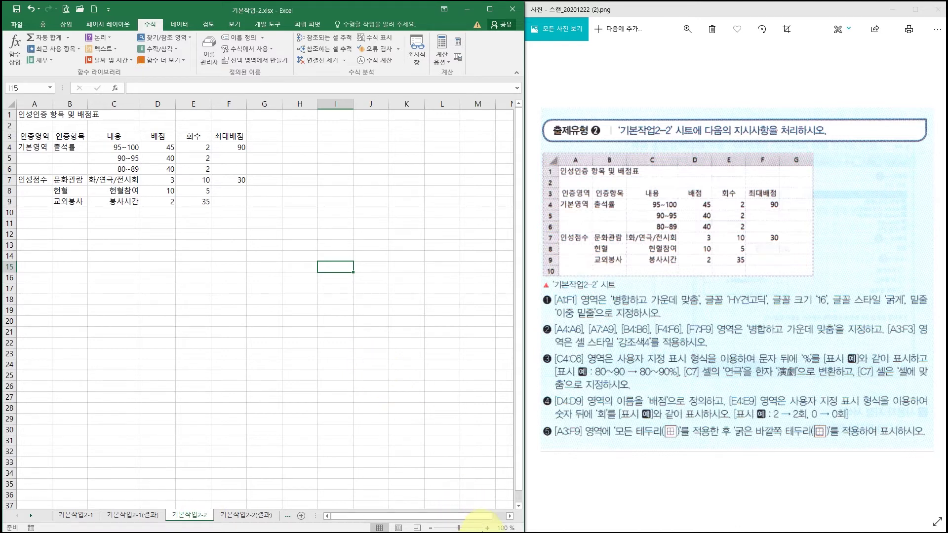
Merge and center the title 인성인증 항목 및 배점표 across A1:F1 on the 기본작업2-2 sheet.
click(487, 528)
click(486, 528)
click(486, 528)
click(486, 527)
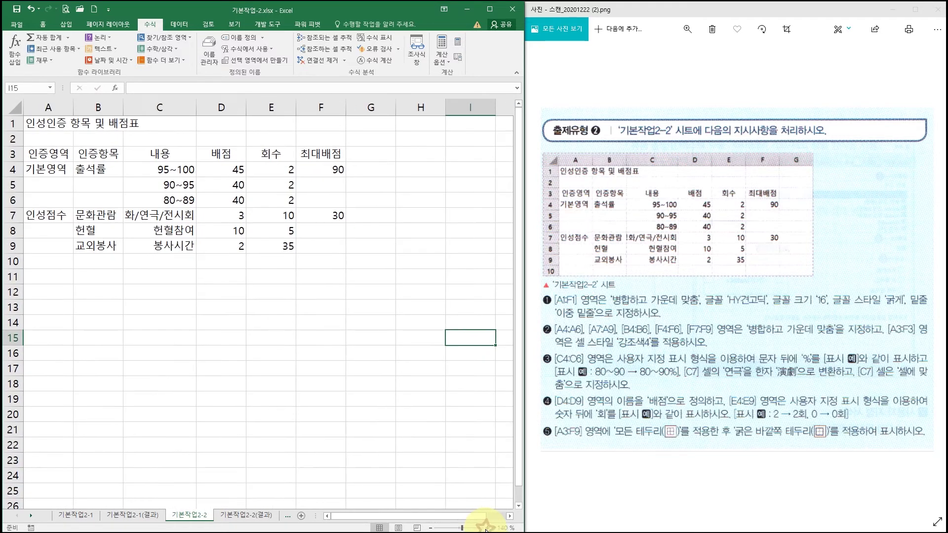
click(487, 528)
drag(432, 517, 398, 524)
click(487, 528)
drag(464, 516, 424, 517)
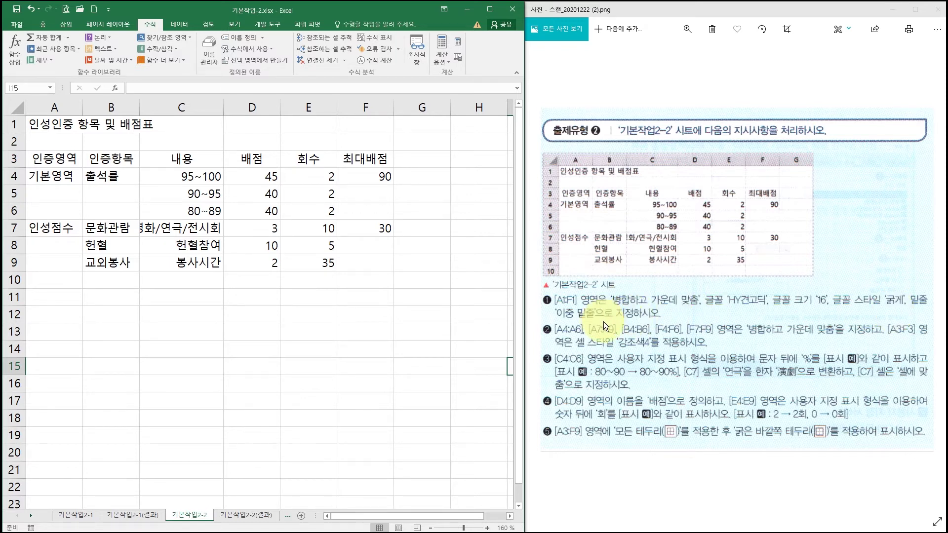
drag(27, 124, 354, 128)
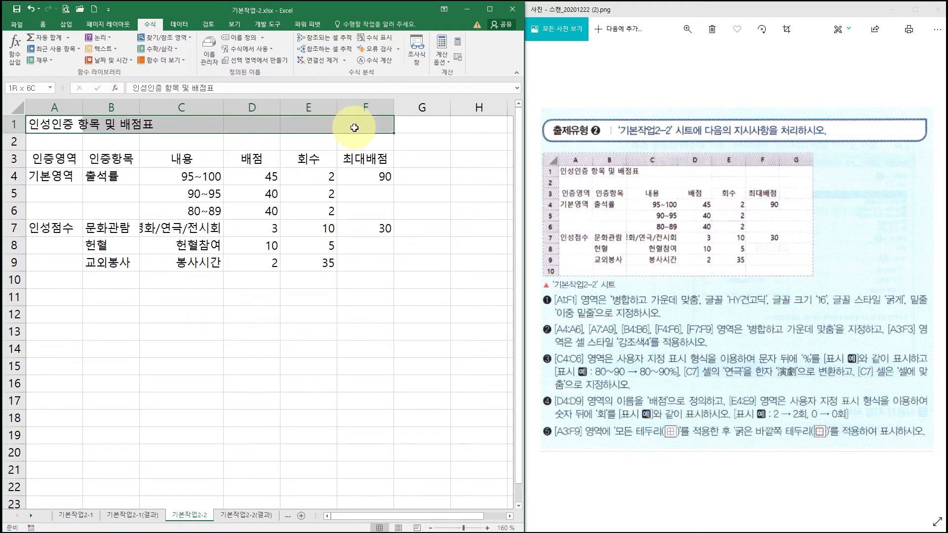
click(43, 24)
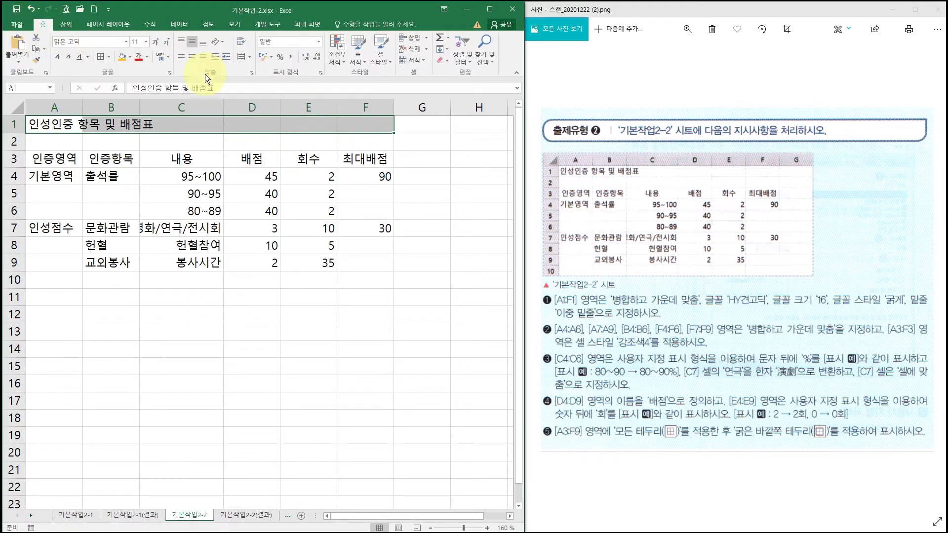
click(242, 56)
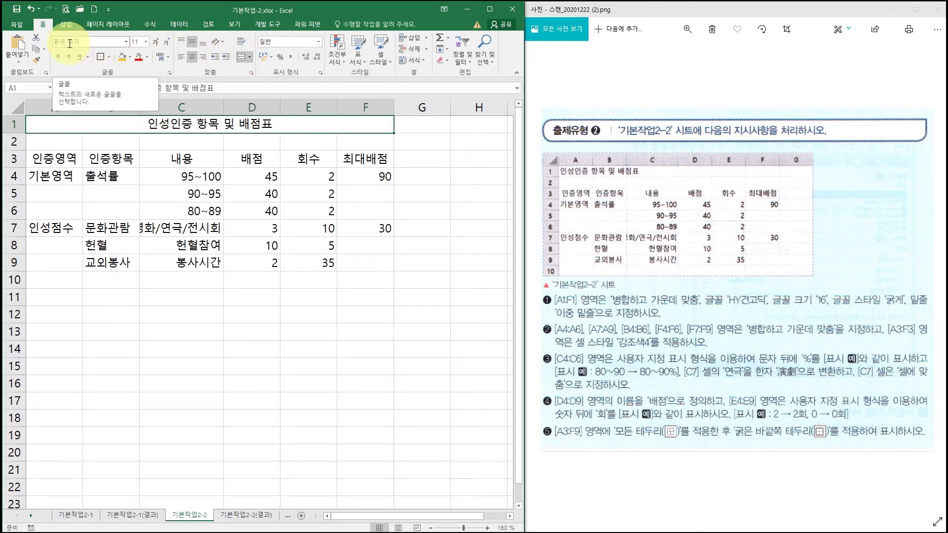
Set the merged title's font to HY견고딕 and its font size to 16.
click(125, 42)
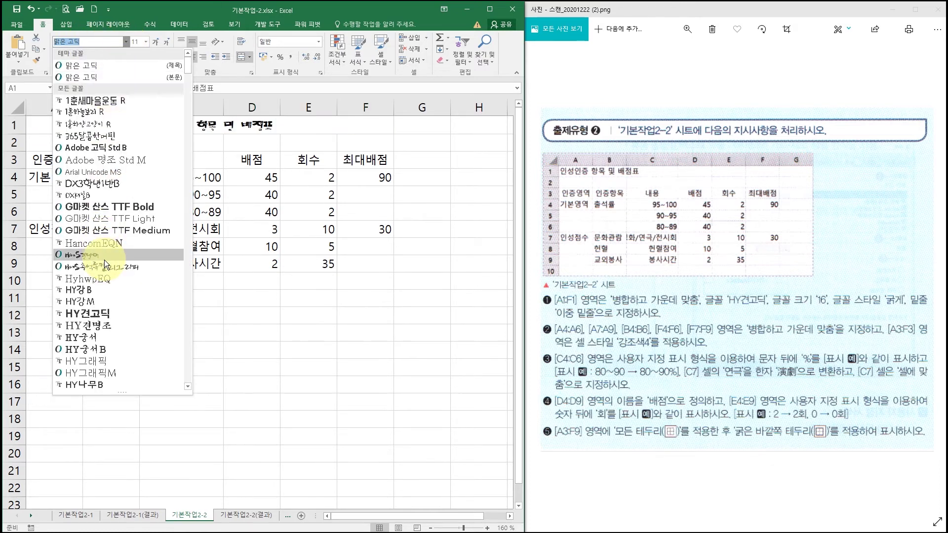
click(104, 315)
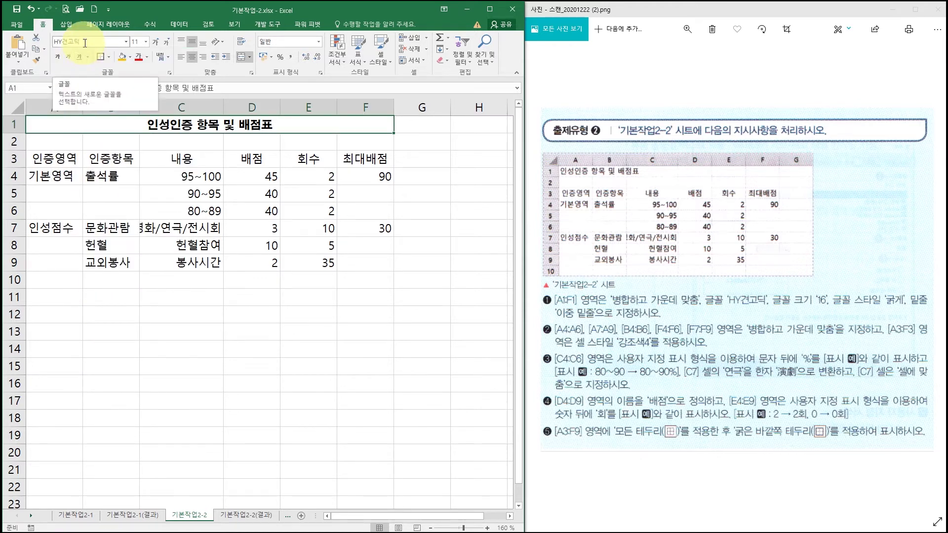
click(146, 41)
click(138, 119)
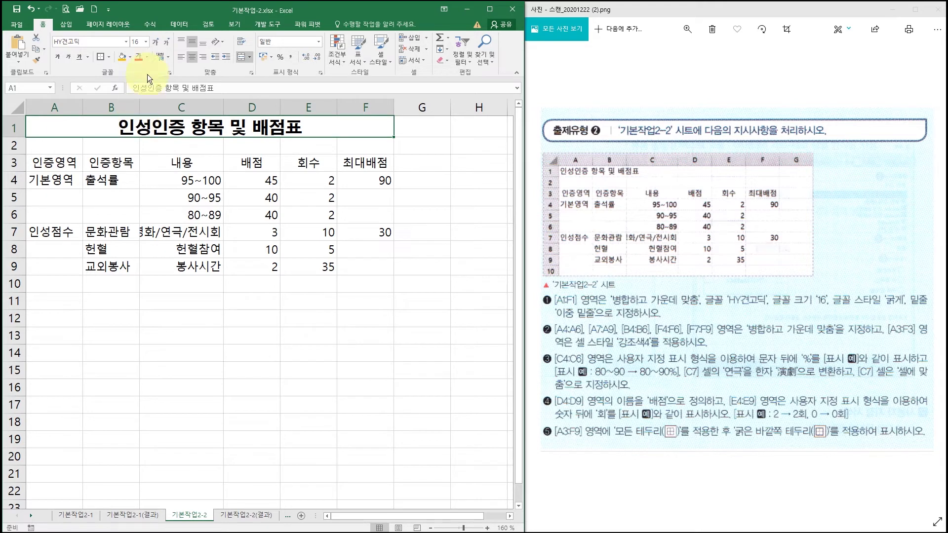
click(155, 42)
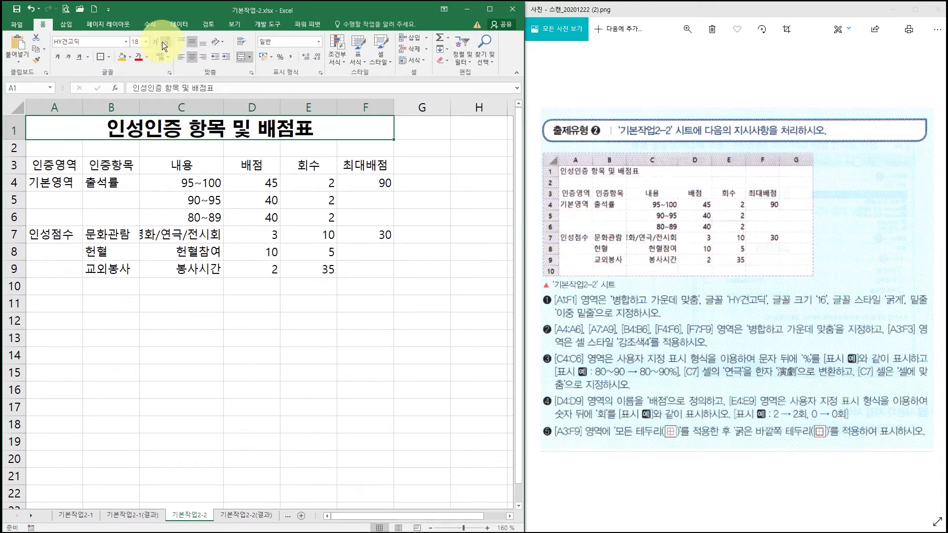
click(162, 42)
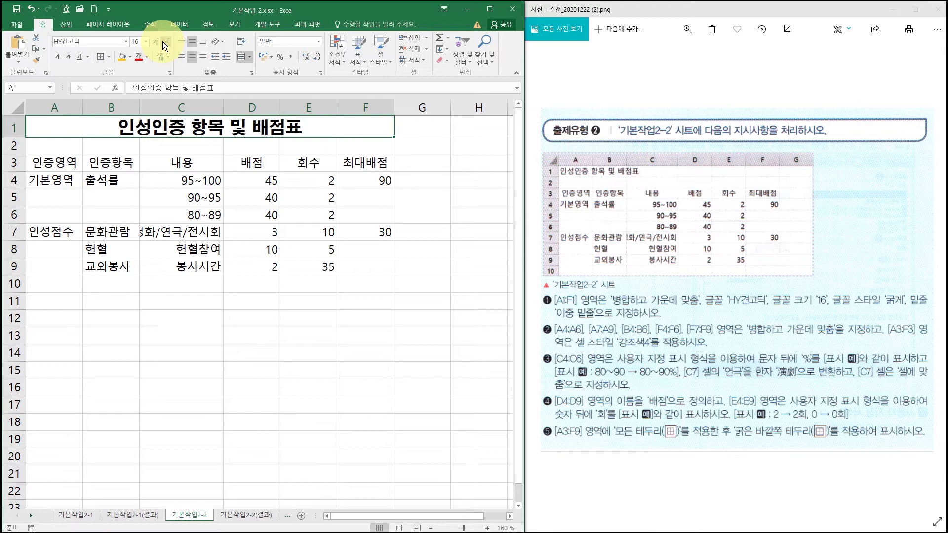
Make the merged title bold and give it a double underline, 이중 밑줄.
click(58, 57)
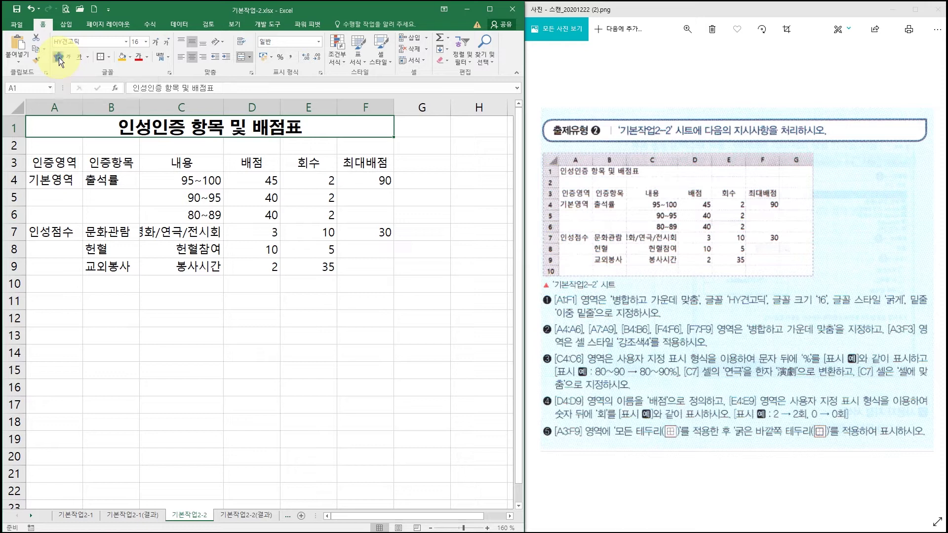
click(88, 58)
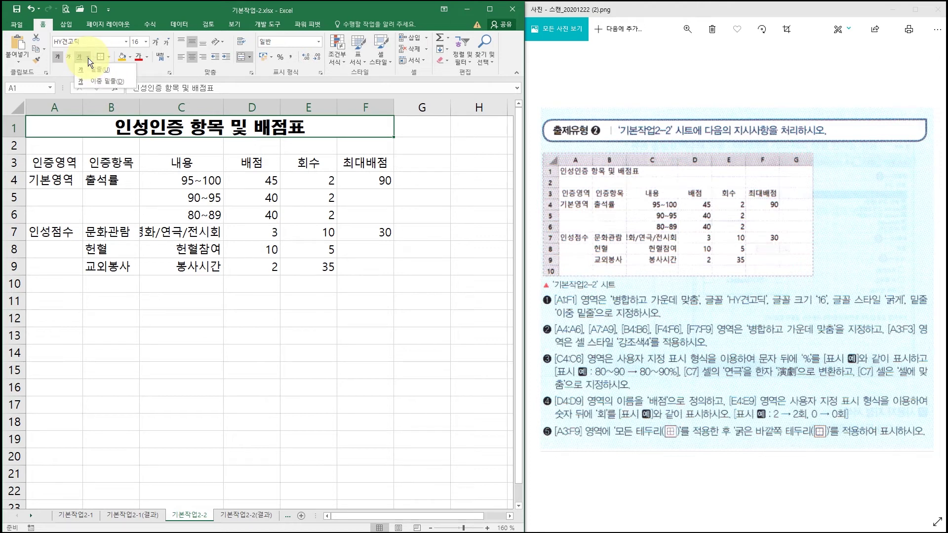
click(90, 80)
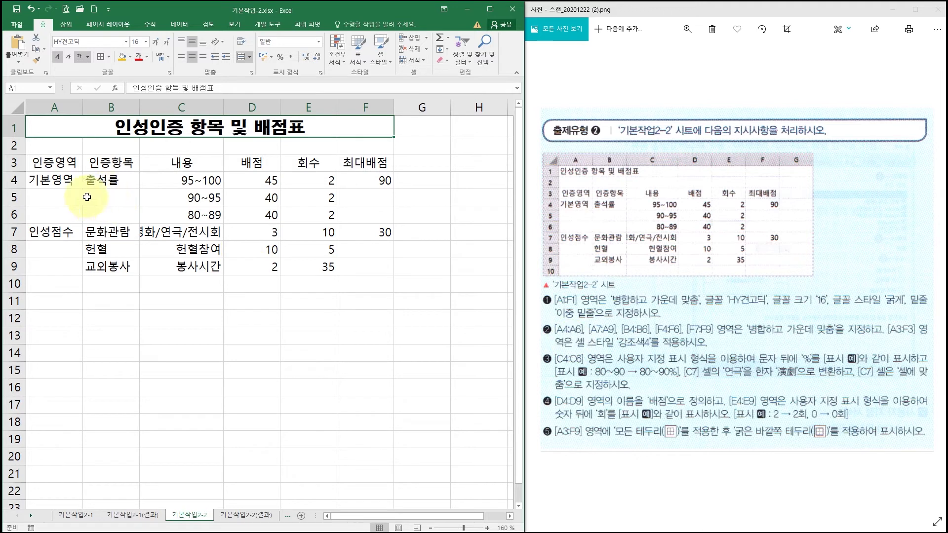
Merge and center each of the ranges A4:A6, A7:A9, B4:B6, F4:F6 and F7:F9.
click(58, 181)
drag(58, 181, 58, 265)
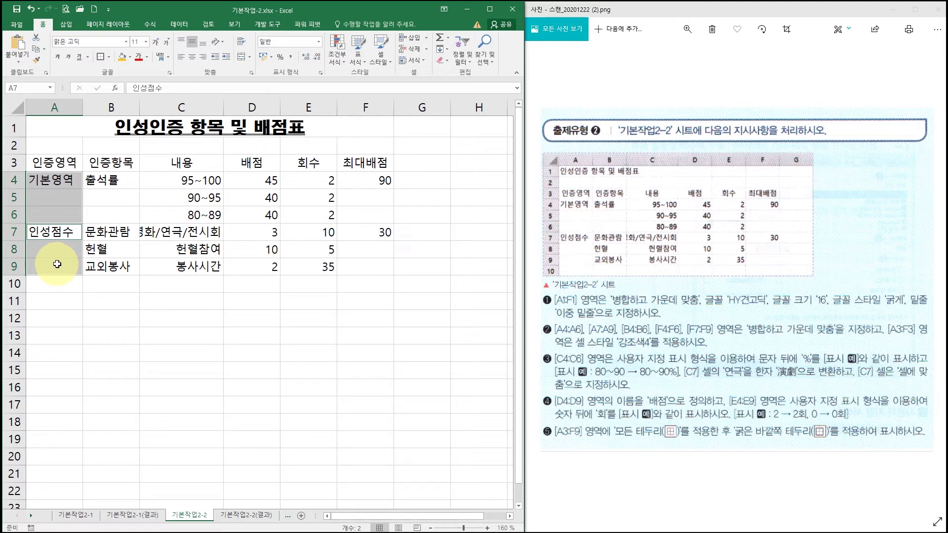
drag(111, 182, 109, 213)
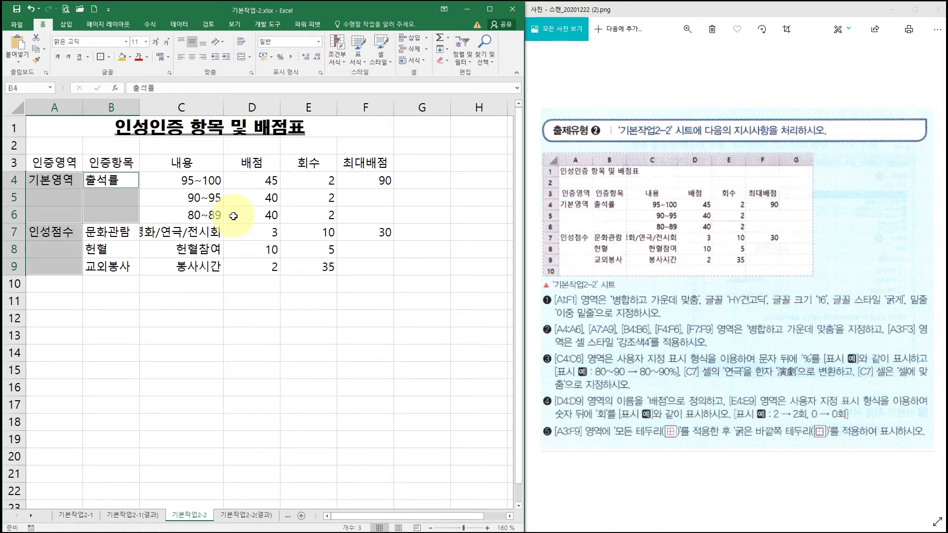
ctrl+click(366, 186)
drag(366, 186, 364, 265)
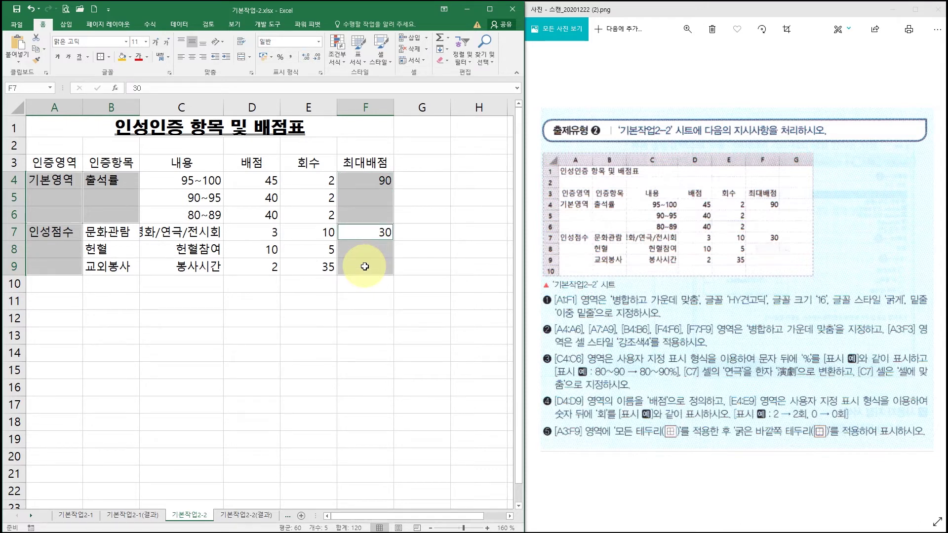
click(241, 59)
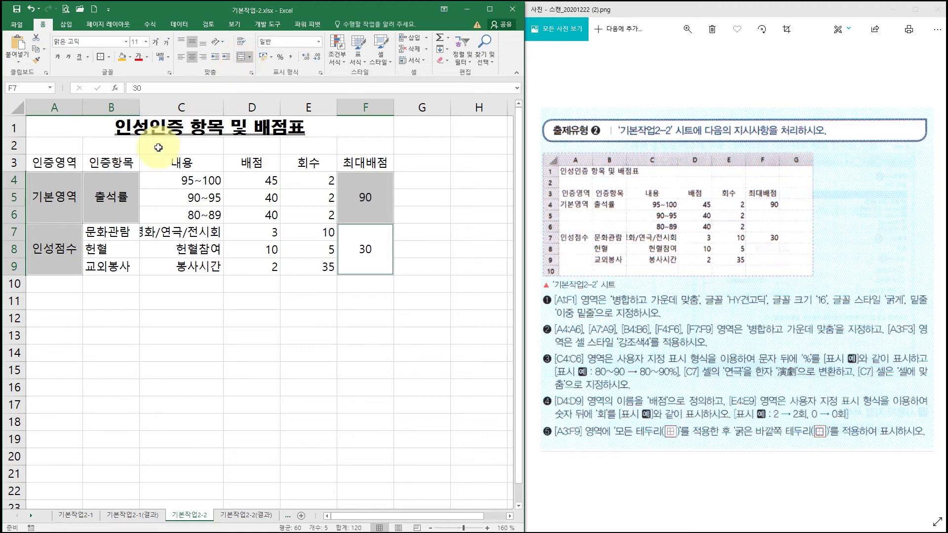
Apply the cell style 강조색4 to the header row A3:F3.
drag(45, 162, 360, 159)
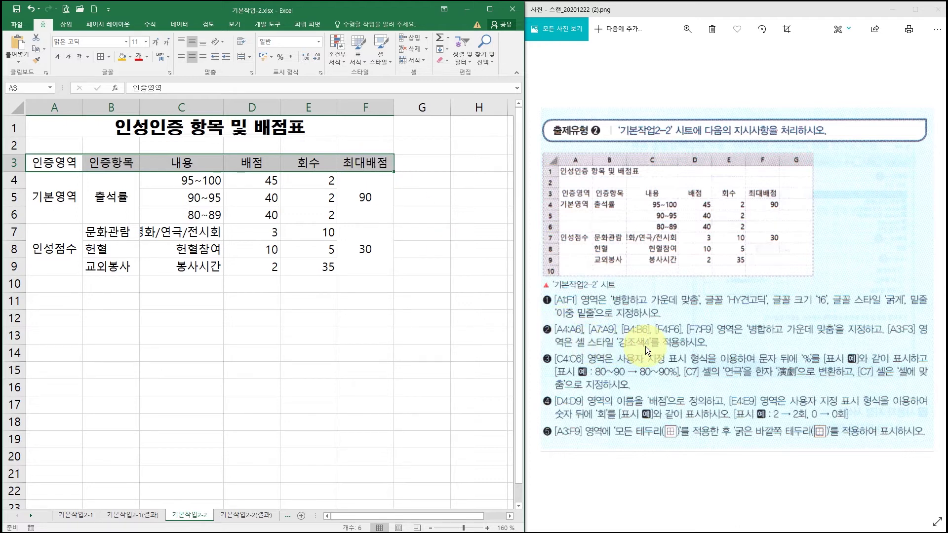
click(383, 58)
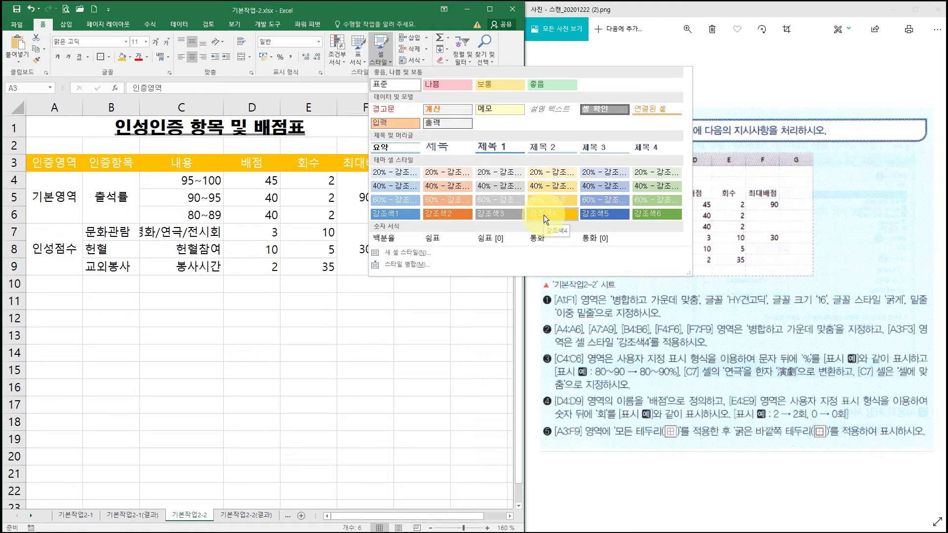
click(544, 215)
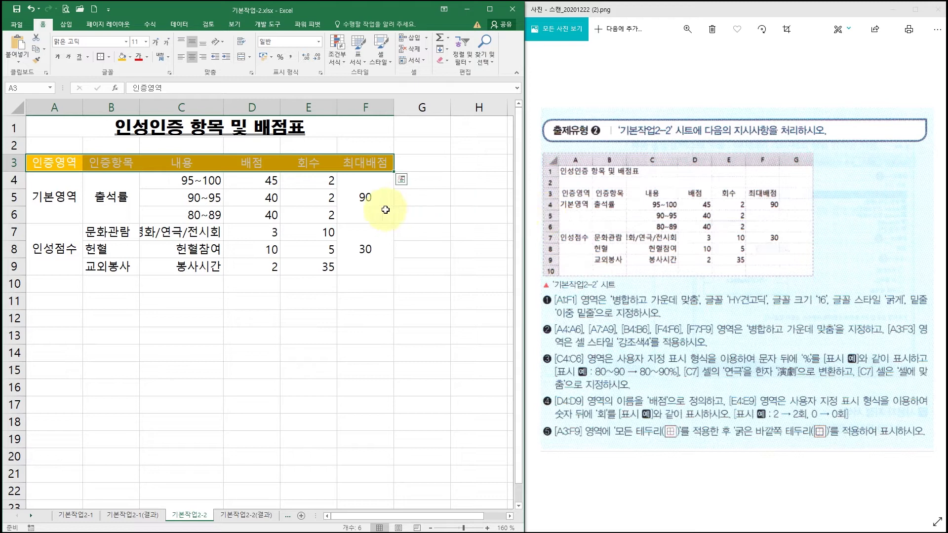
Try the percent style on the scores in D4:D6, and set the cells back to the 숫자 number format.
click(202, 179)
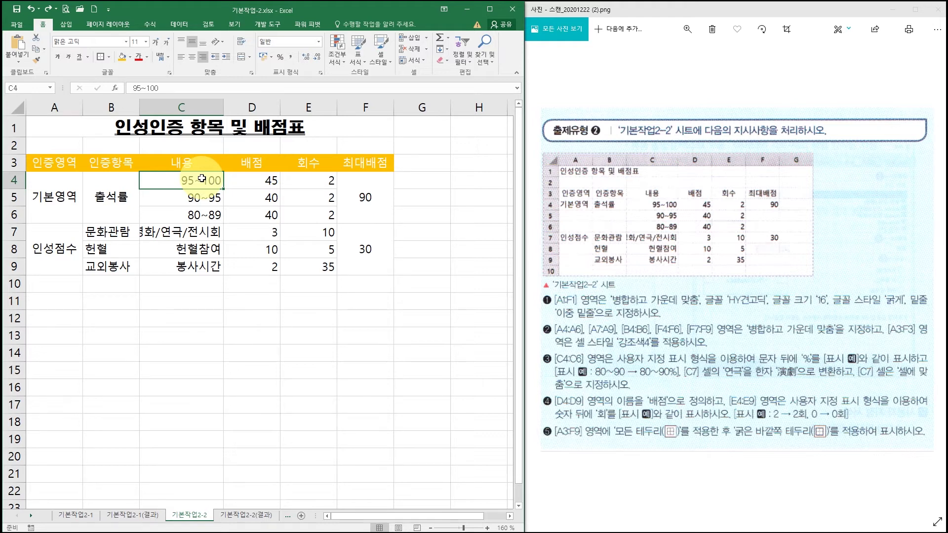
drag(201, 179, 198, 210)
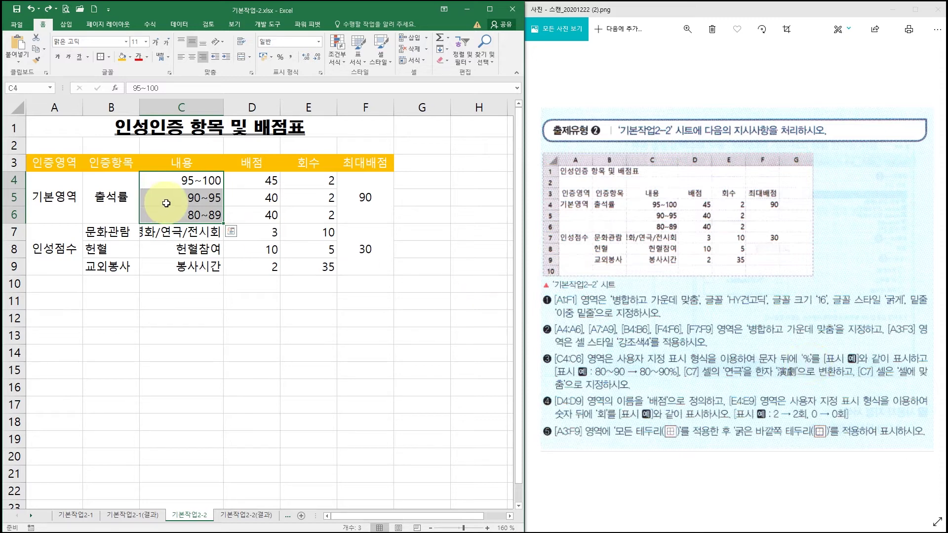
drag(204, 181, 205, 215)
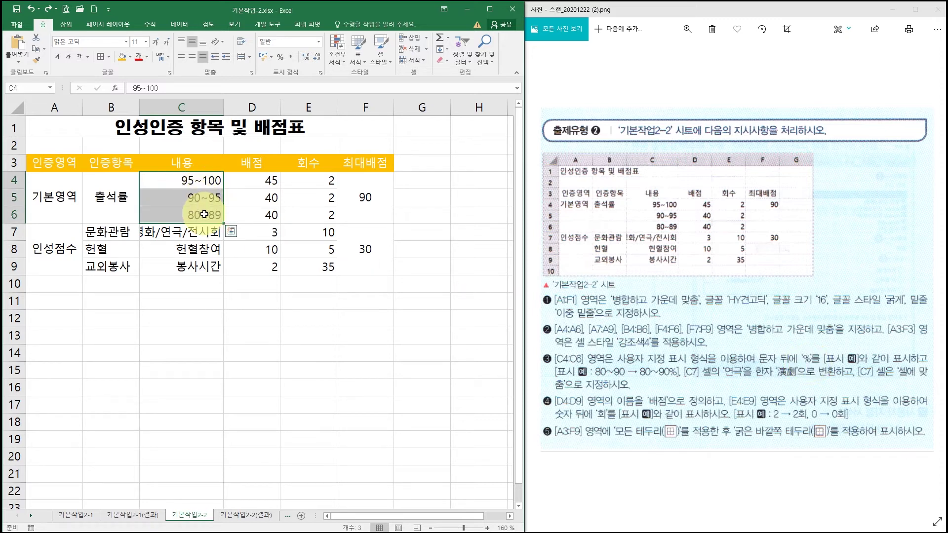
drag(254, 180, 255, 216)
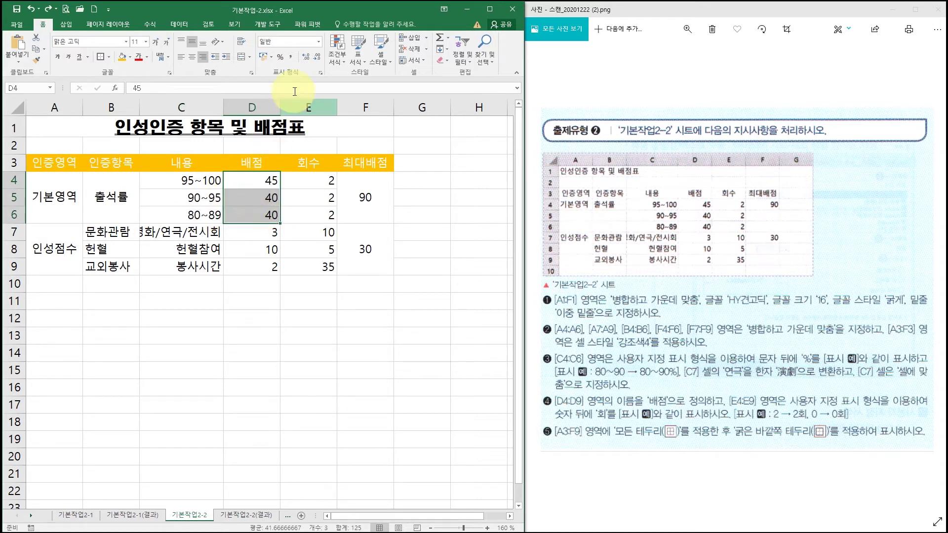
click(282, 57)
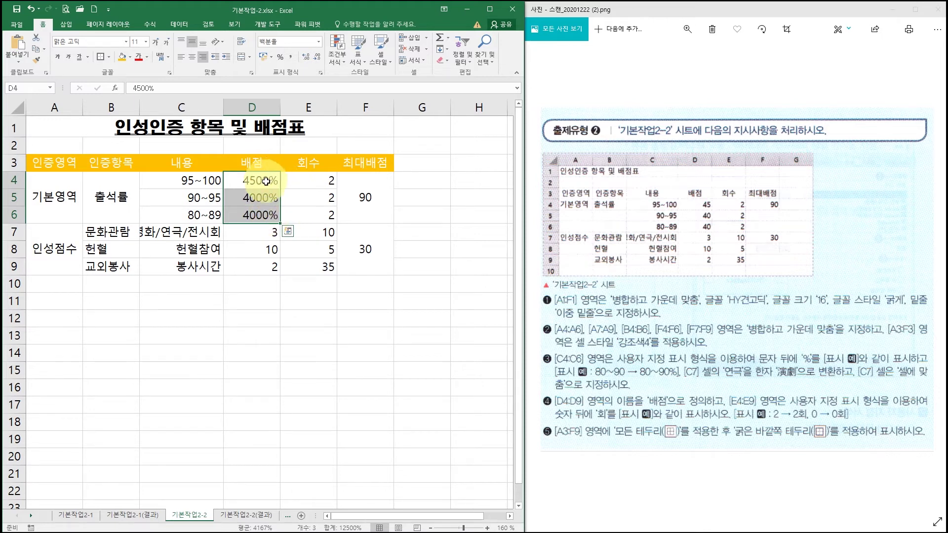
click(318, 41)
click(304, 78)
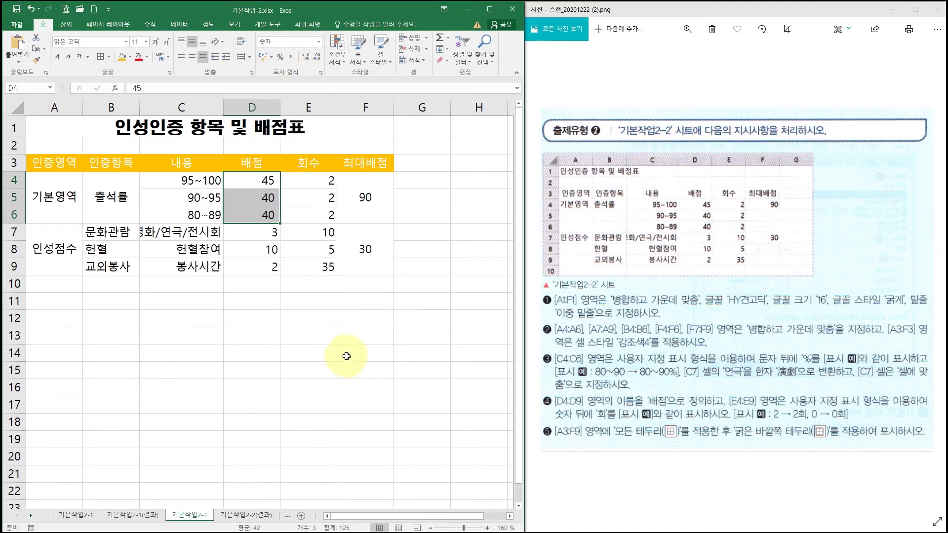
Try the percent style on the empty cells D10:D16 with 45, 40 and 40 entered in D10:D12, and clear the entries.
drag(253, 289, 252, 387)
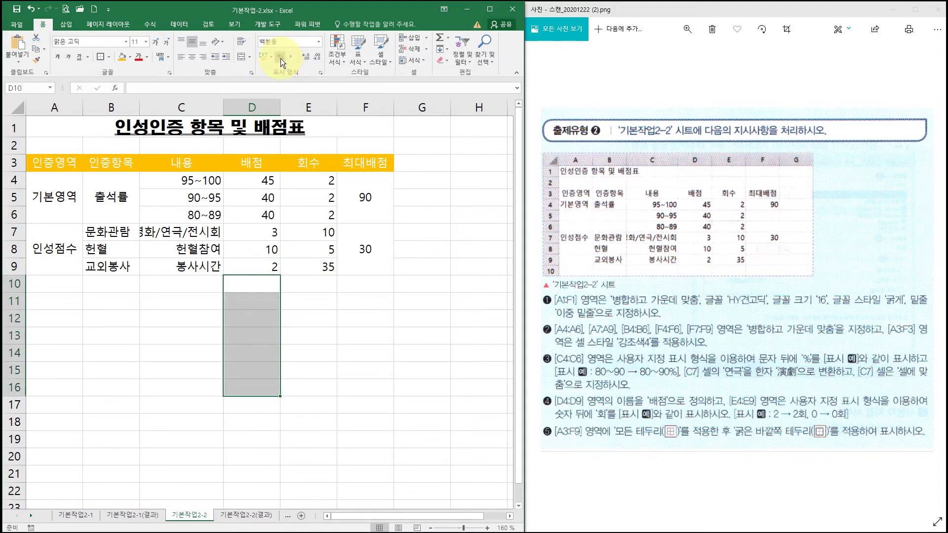
click(272, 282)
text(45)
key(Return)
text(40)
key(Return)
text(40)
key(Return)
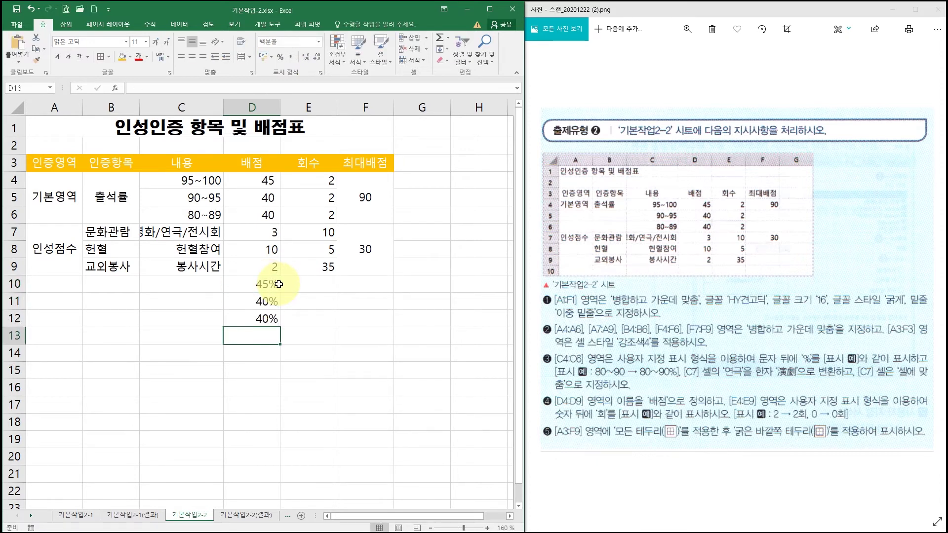
drag(274, 284, 271, 377)
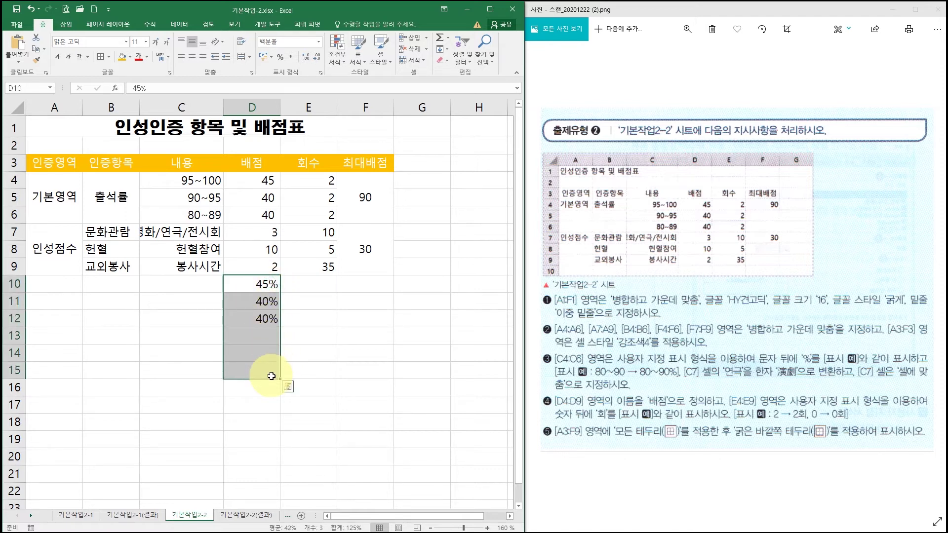
key(Delete)
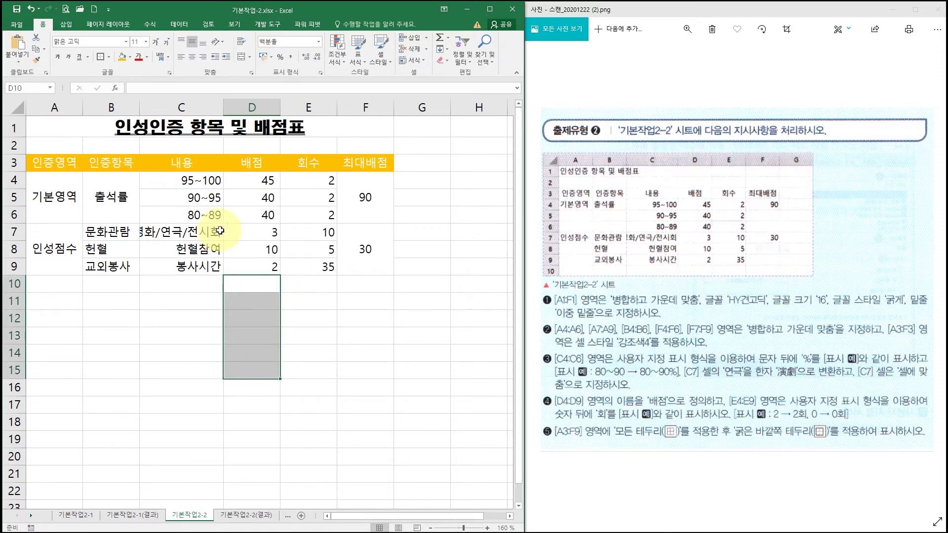
Apply the custom number format @"%" to C4:C6 so a percent sign follows the text.
drag(201, 180, 202, 211)
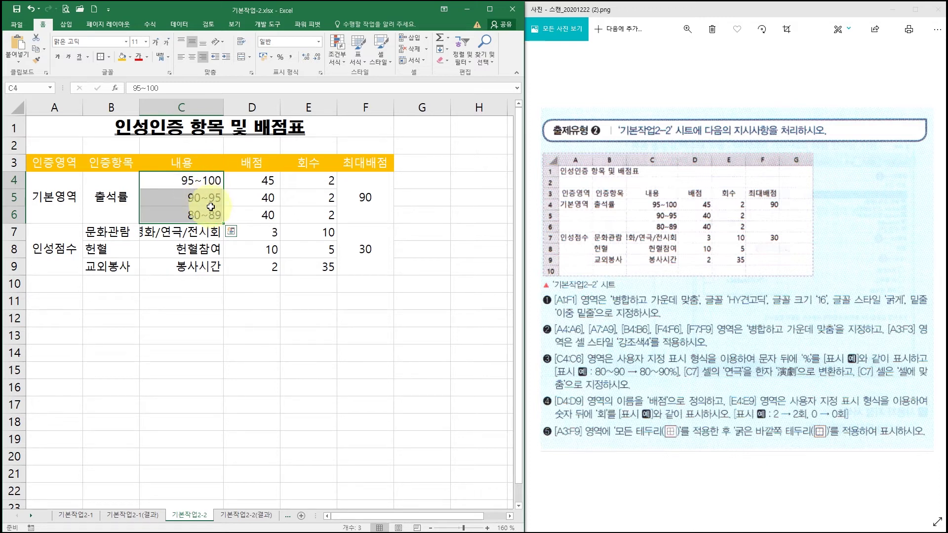
right_click(206, 182)
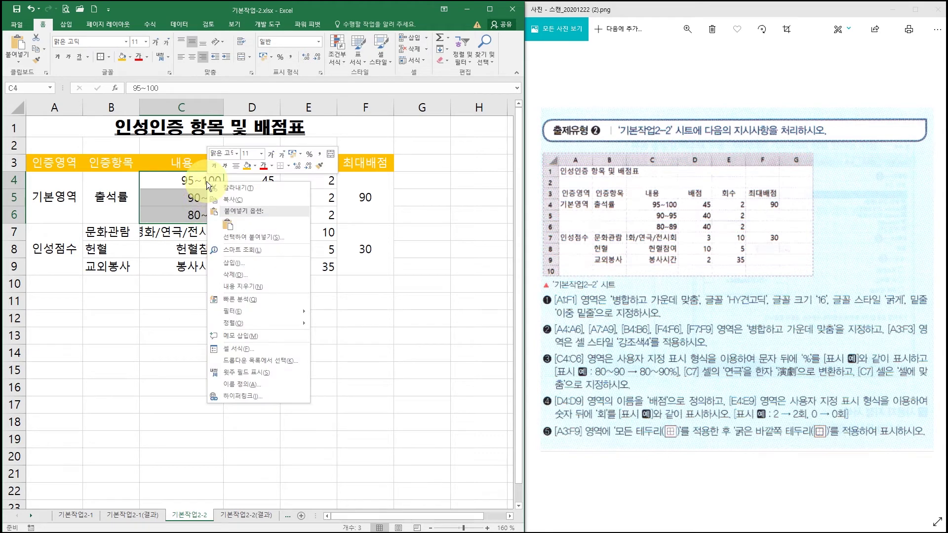
click(254, 348)
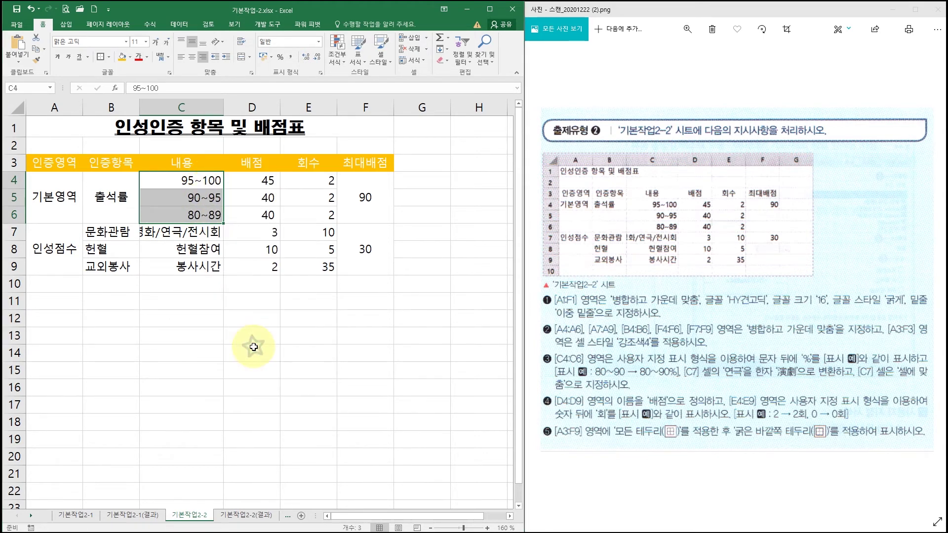
drag(225, 220, 357, 184)
click(278, 197)
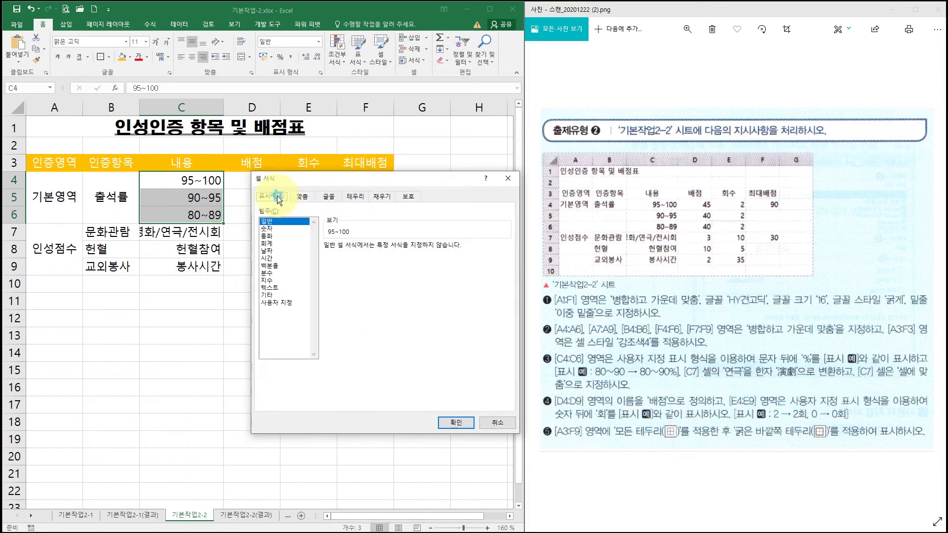
click(288, 302)
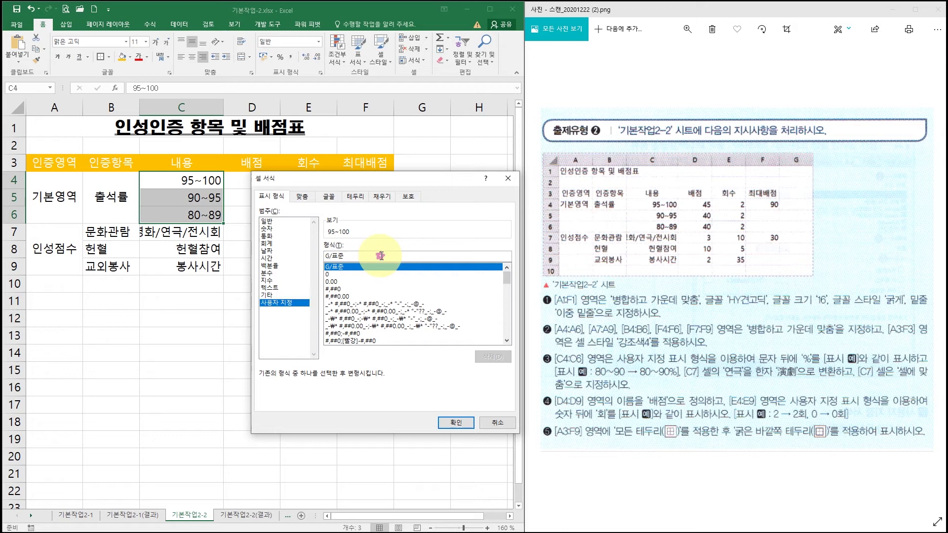
drag(345, 256, 315, 254)
key(BackSpace)
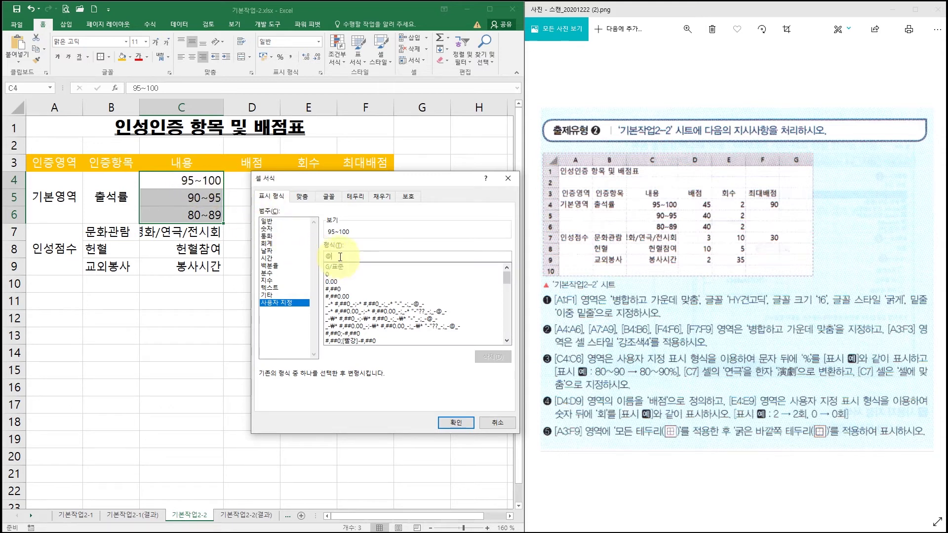
text("%")
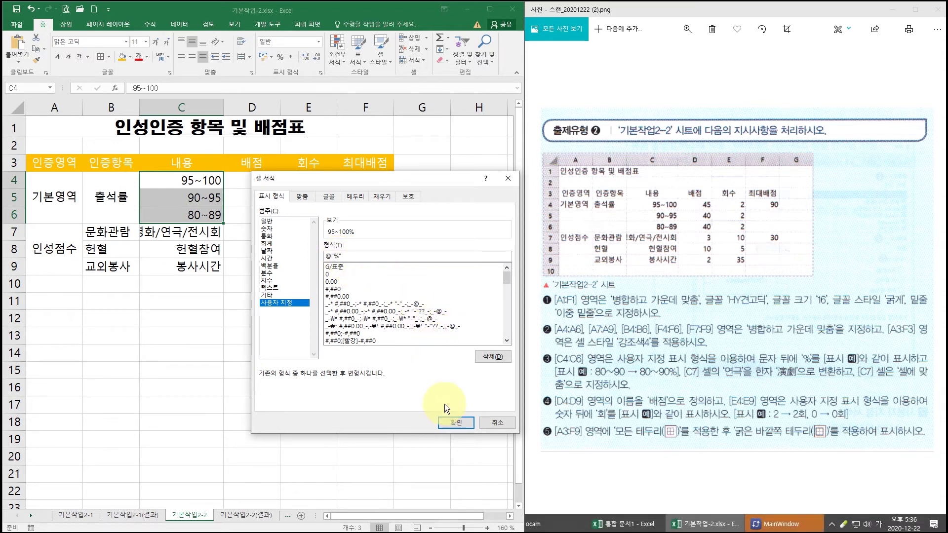
click(448, 419)
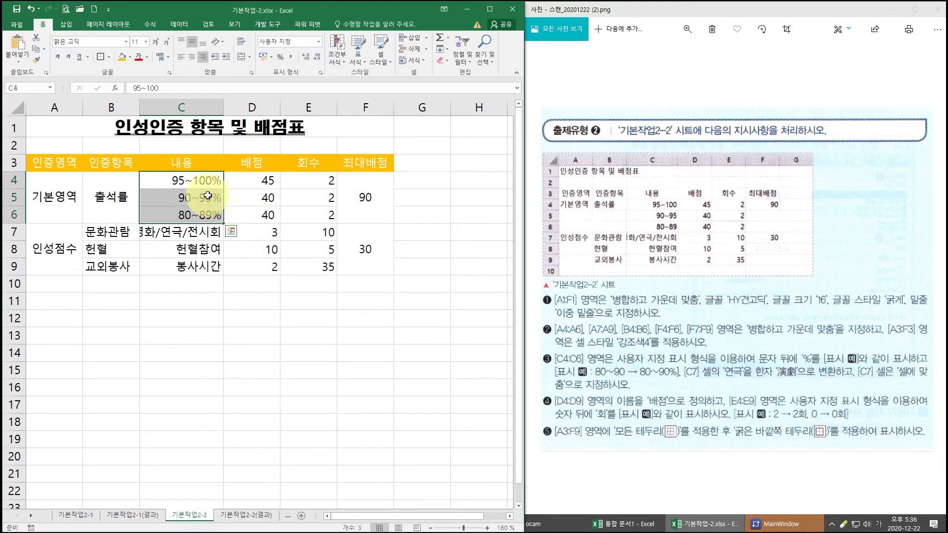
click(186, 180)
key(Down)
key(Down)
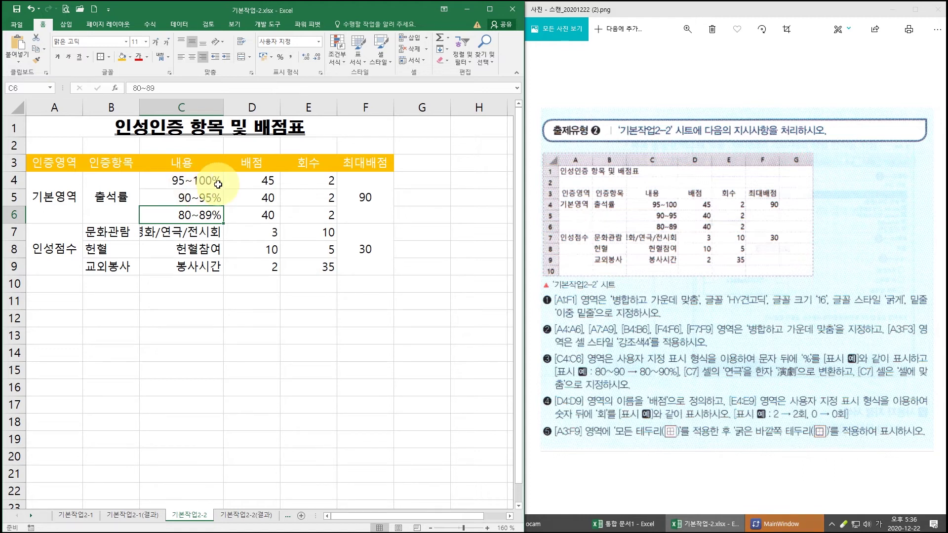
Try the custom number format @"팀" on the merged cells in A4:A9, and return them to the 일반 format.
click(64, 198)
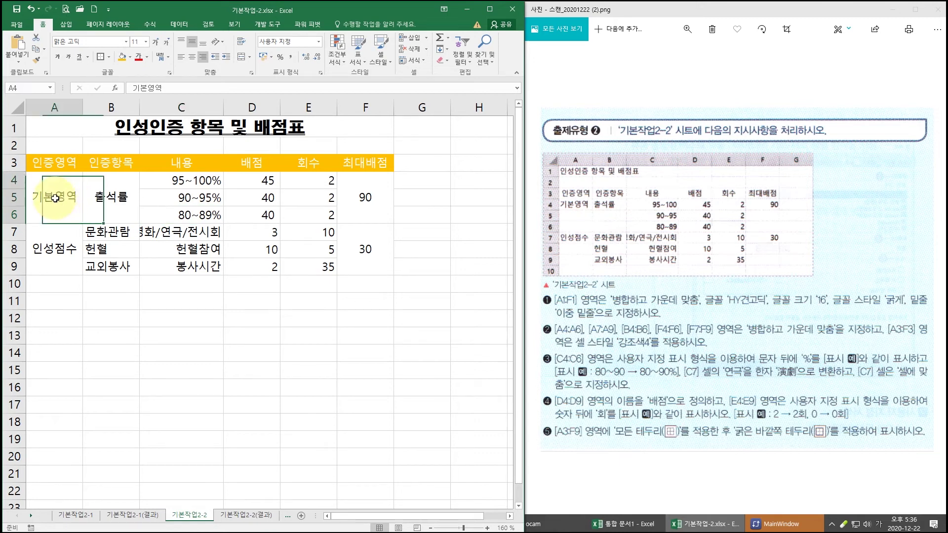
click(54, 248)
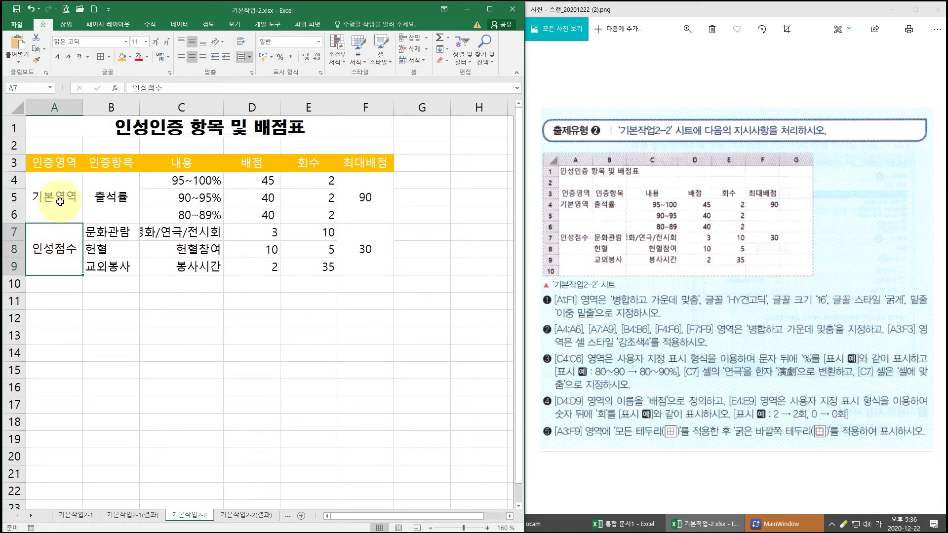
drag(61, 197, 64, 247)
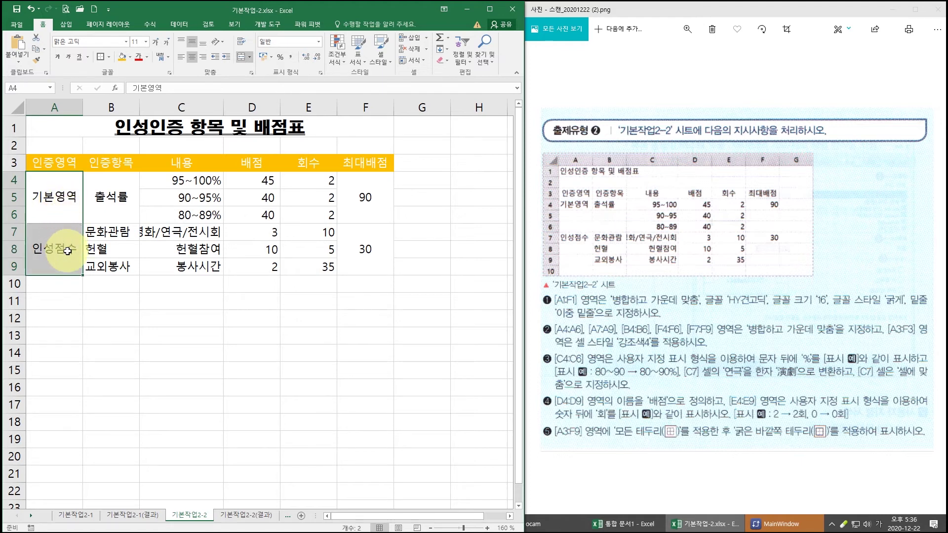
right_click(68, 198)
click(101, 364)
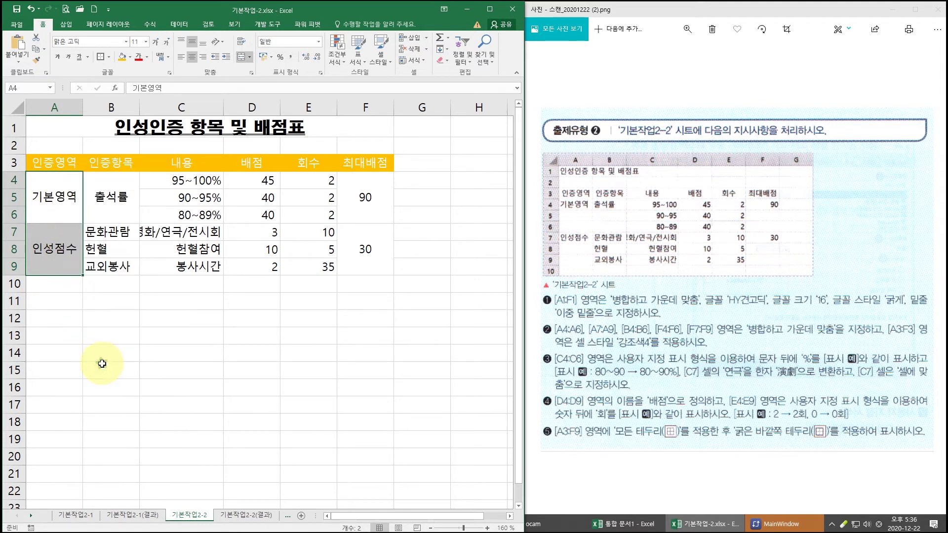
click(48, 356)
drag(89, 232, 229, 186)
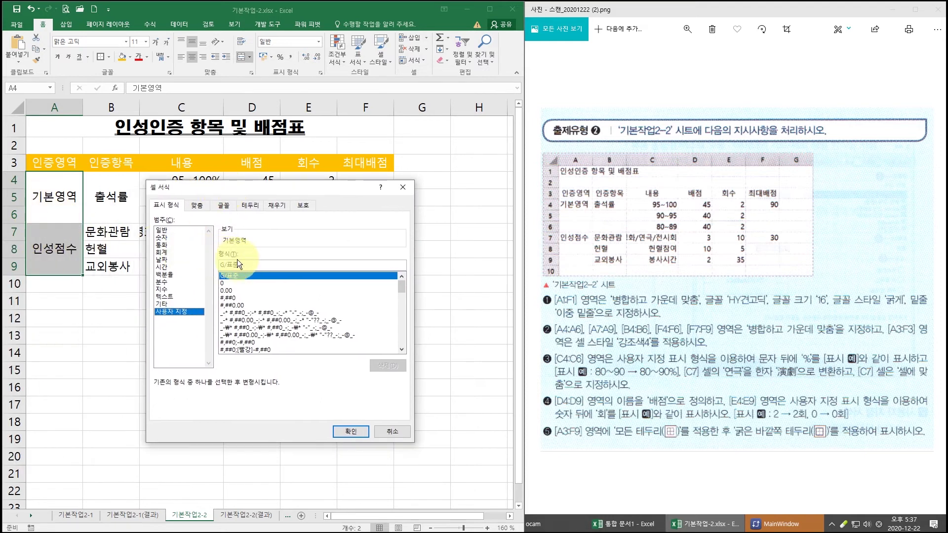
drag(264, 264, 200, 266)
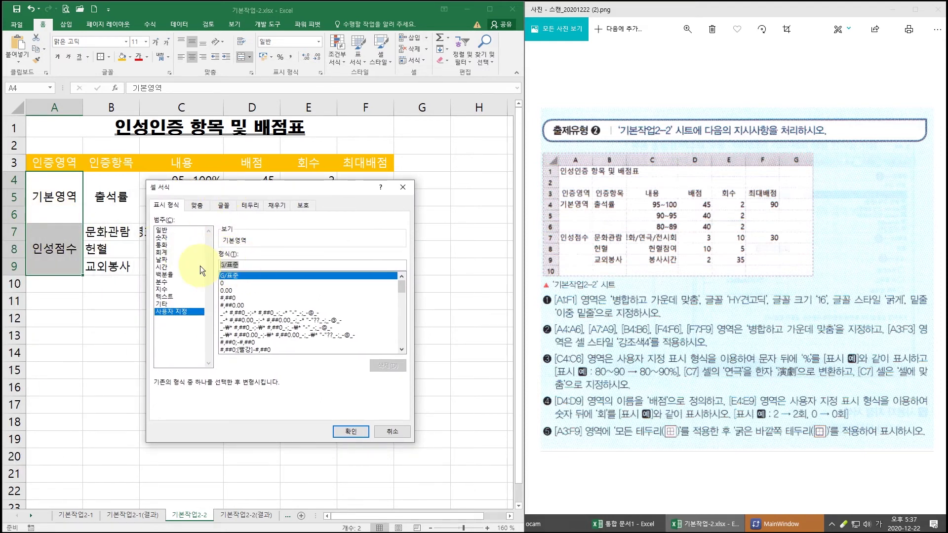
text(@)
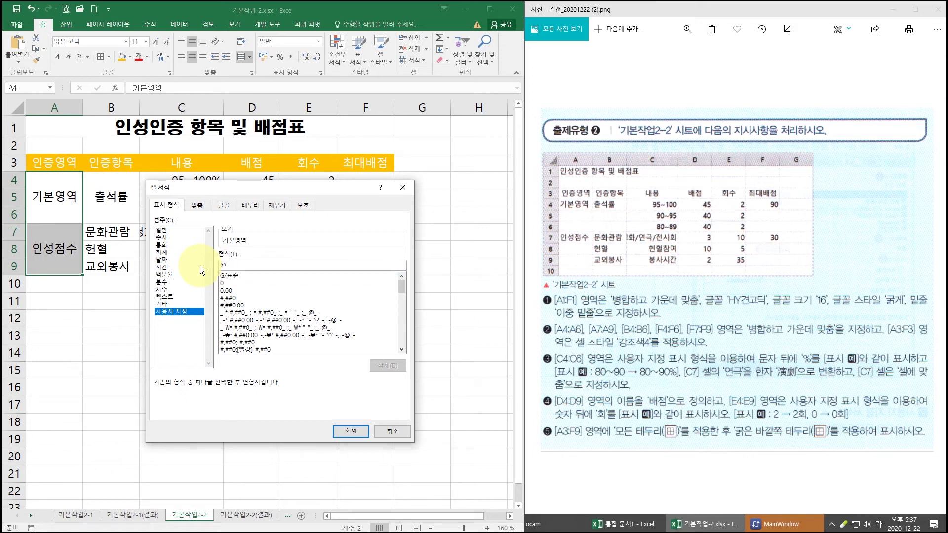
text("팀")
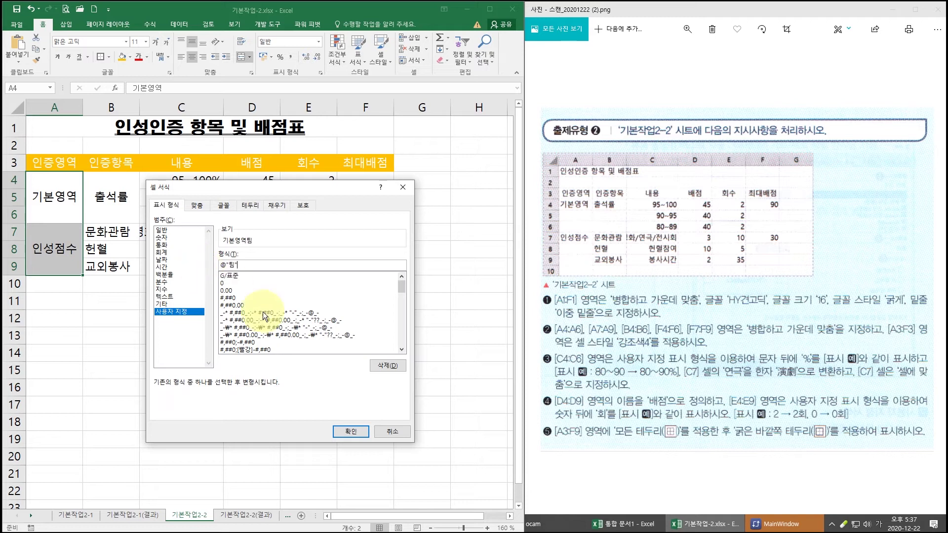
click(344, 431)
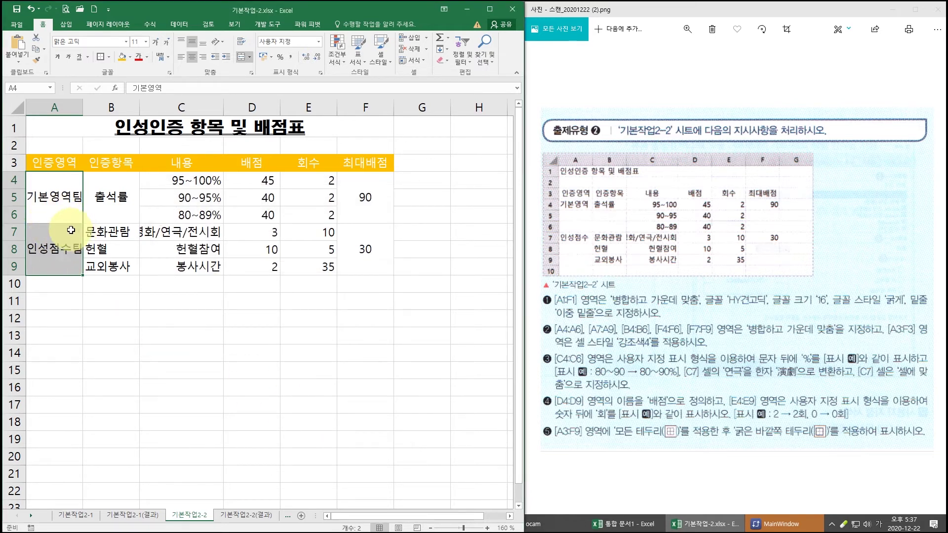
click(318, 42)
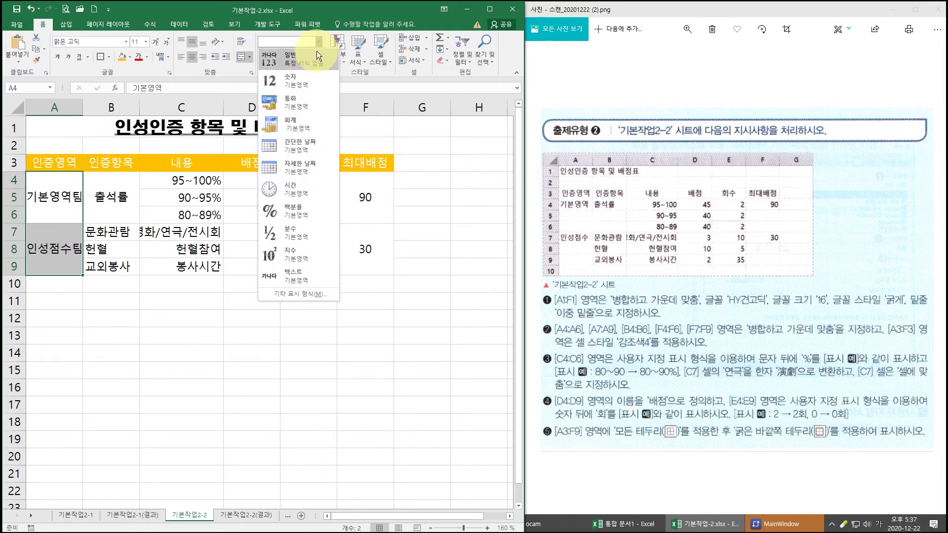
click(316, 56)
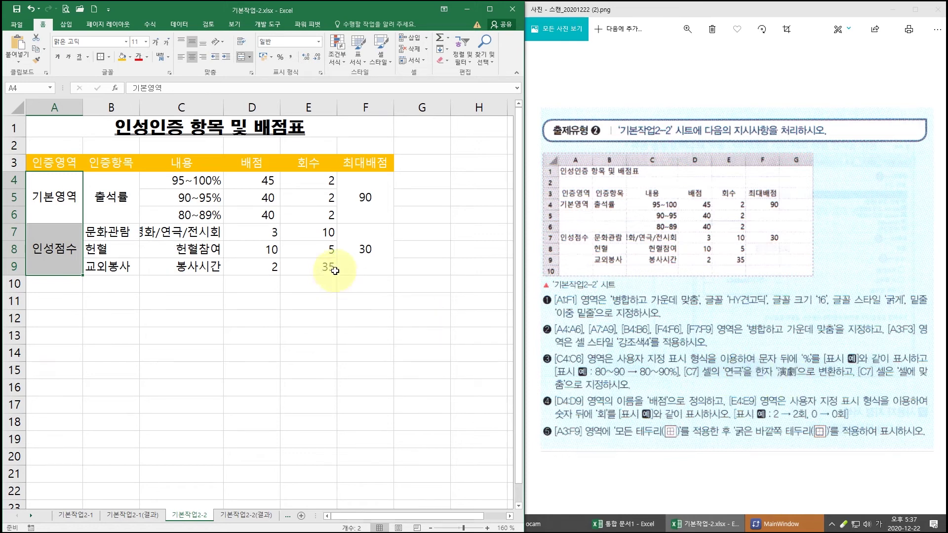
Convert the word 연극 in cell C7 to the Hanja 演劇.
click(182, 230)
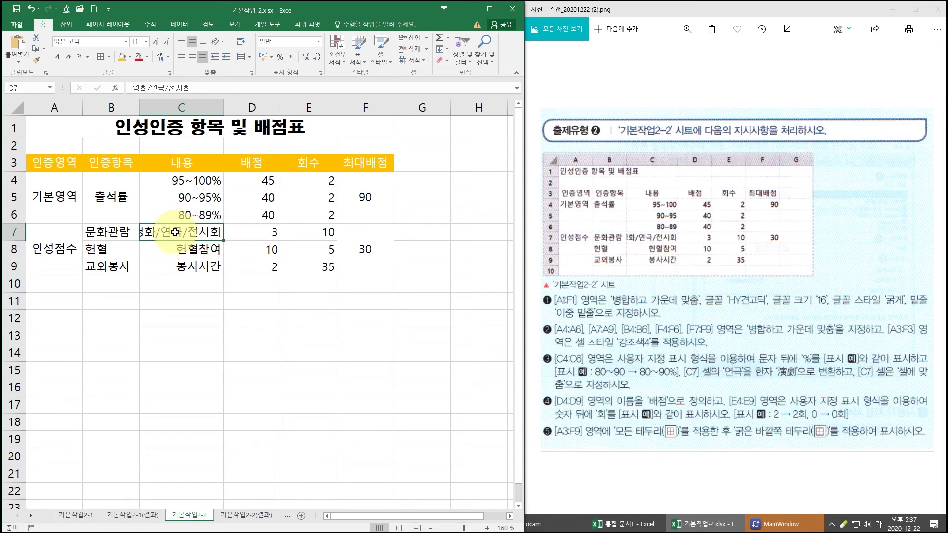
double_click(168, 235)
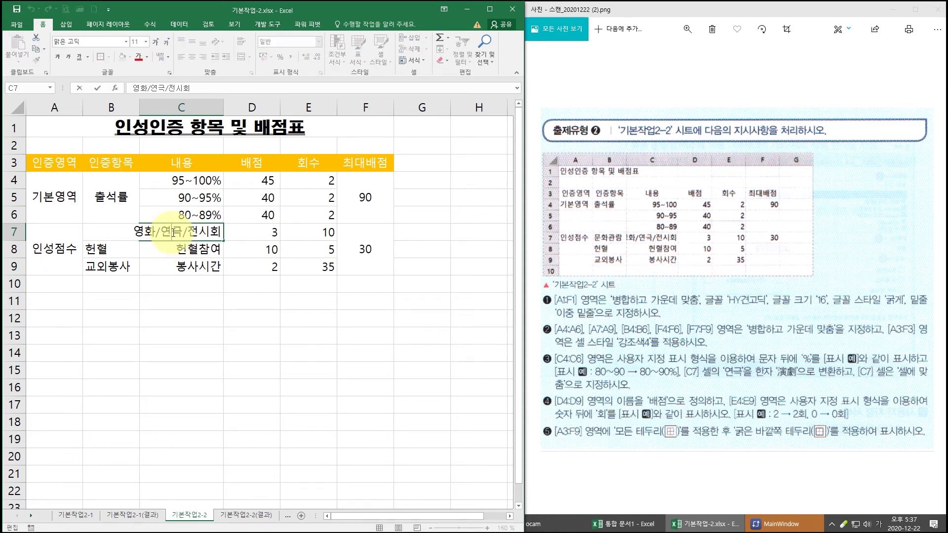
key(Hangul_Hanja)
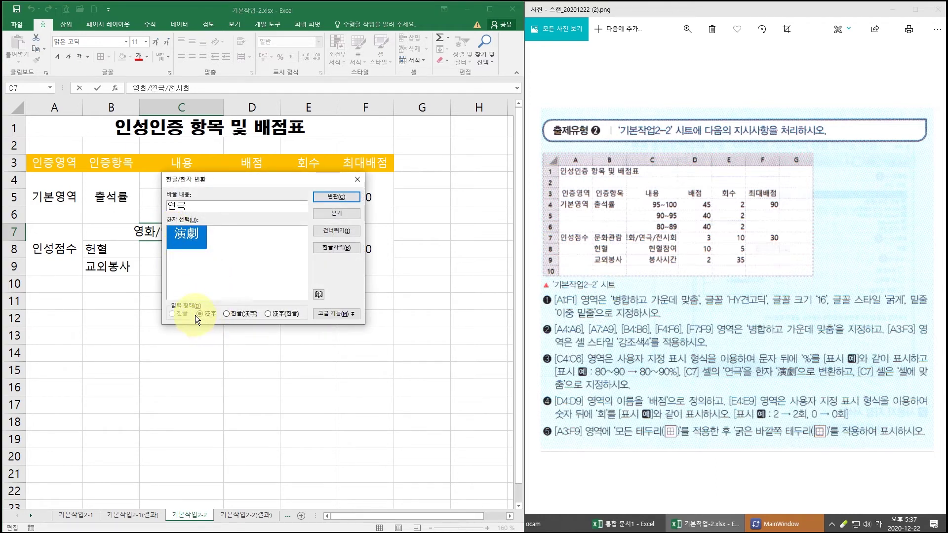
click(334, 197)
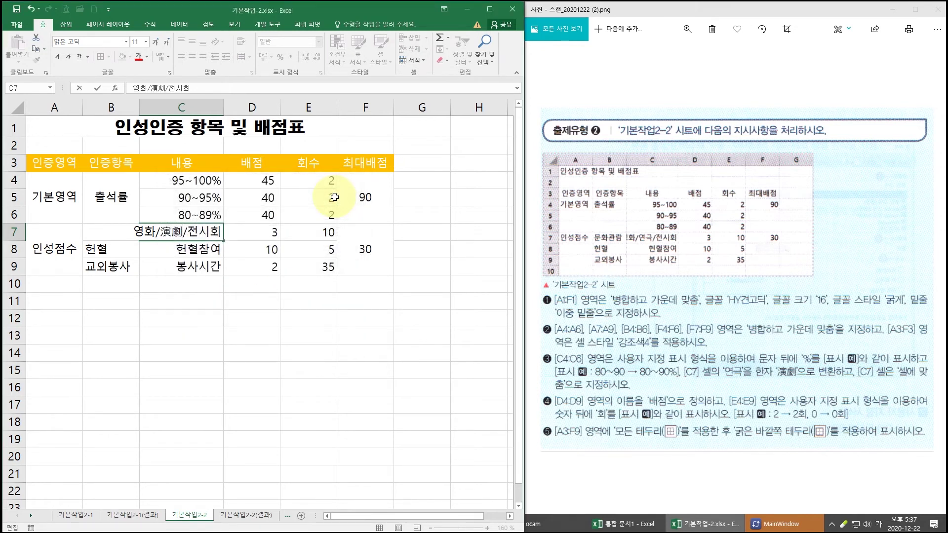
key(Return)
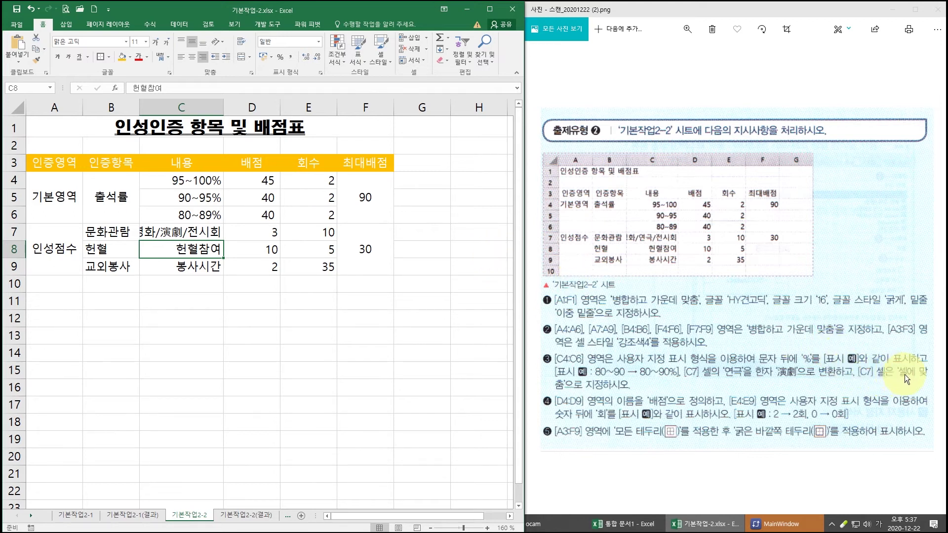
Apply the 셀에 맞춤 (shrink to fit) text control to cell C7.
click(191, 232)
right_click(191, 233)
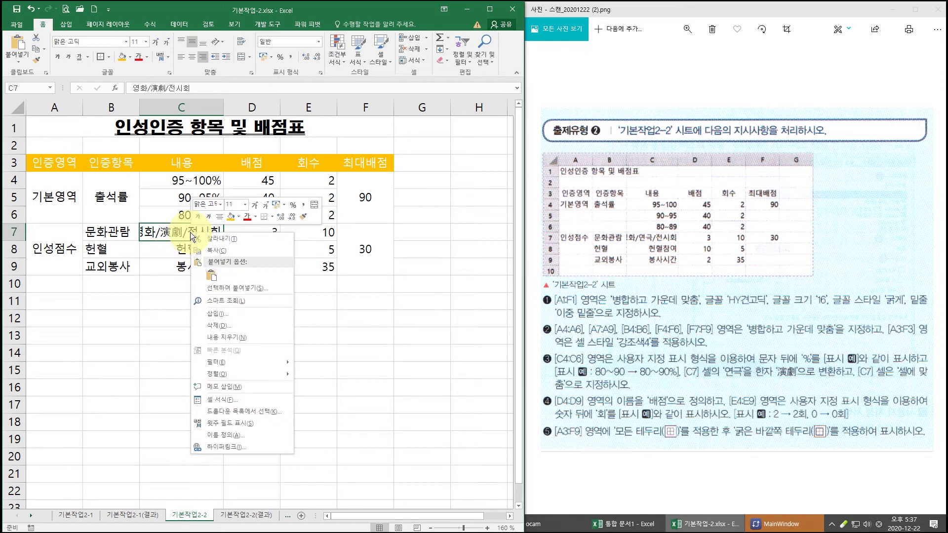
click(250, 401)
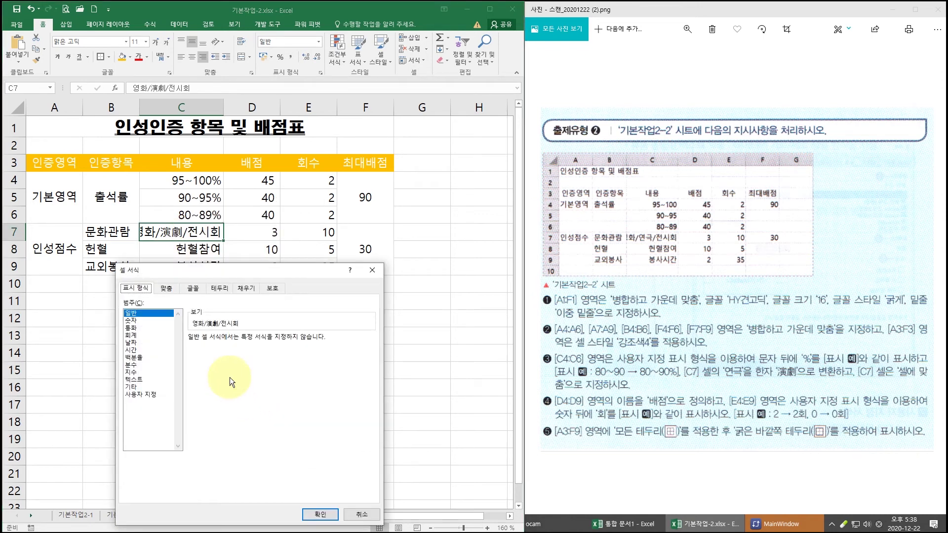
click(167, 288)
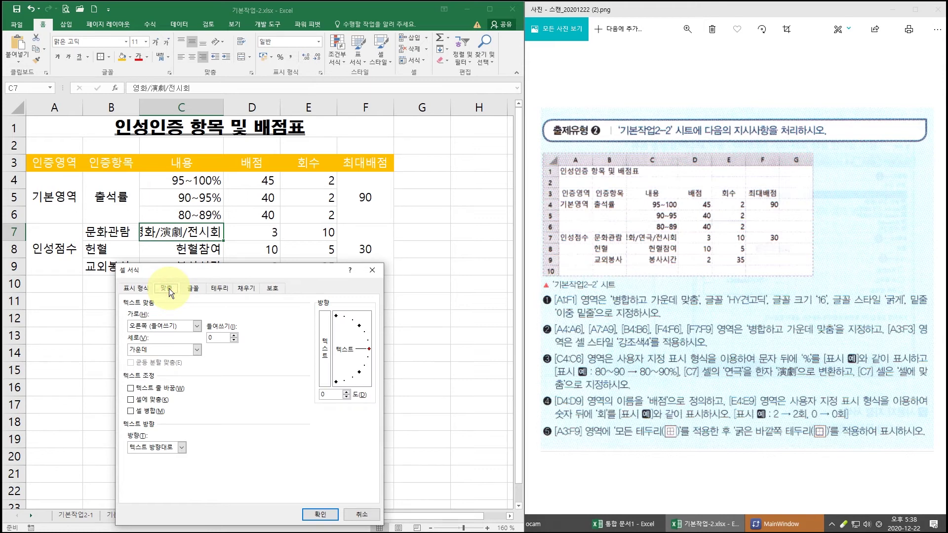
click(128, 400)
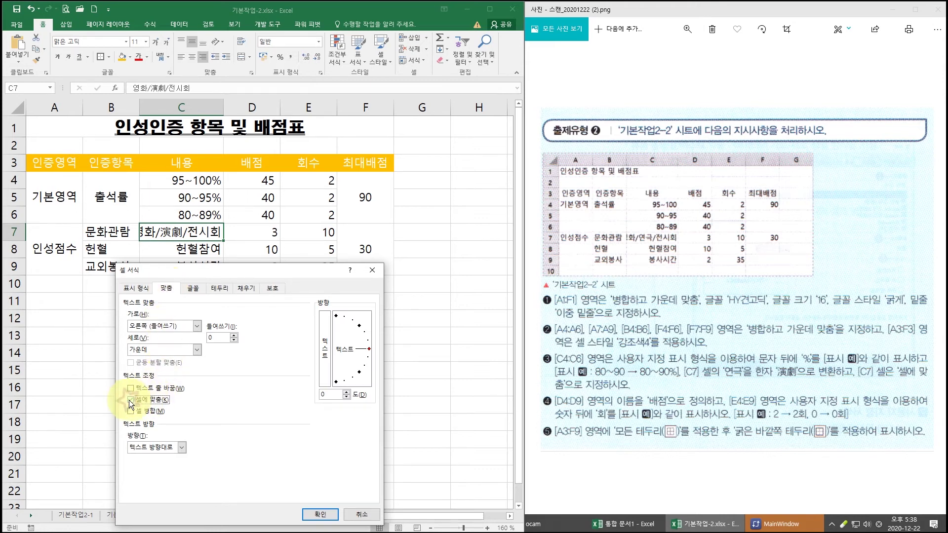
click(321, 514)
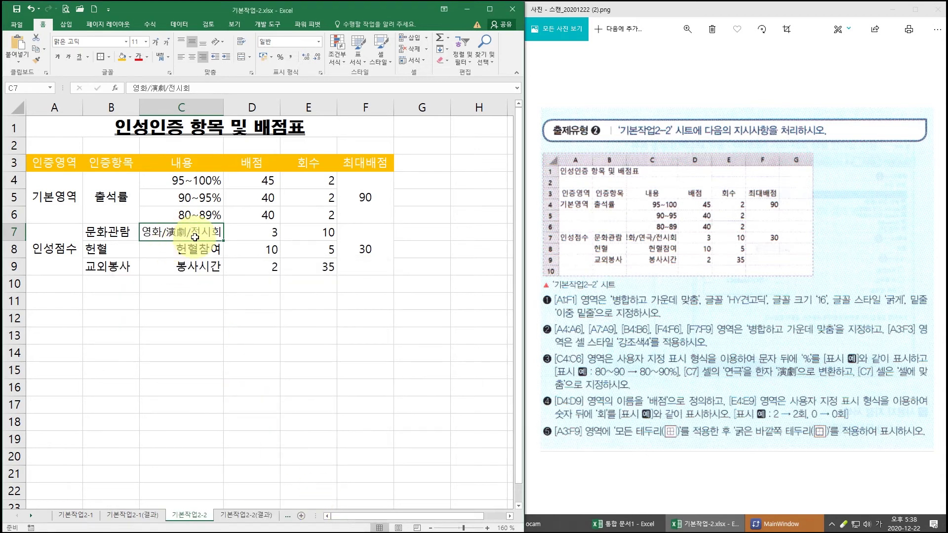
Define the range name 배점 for cells D4:D9.
click(603, 392)
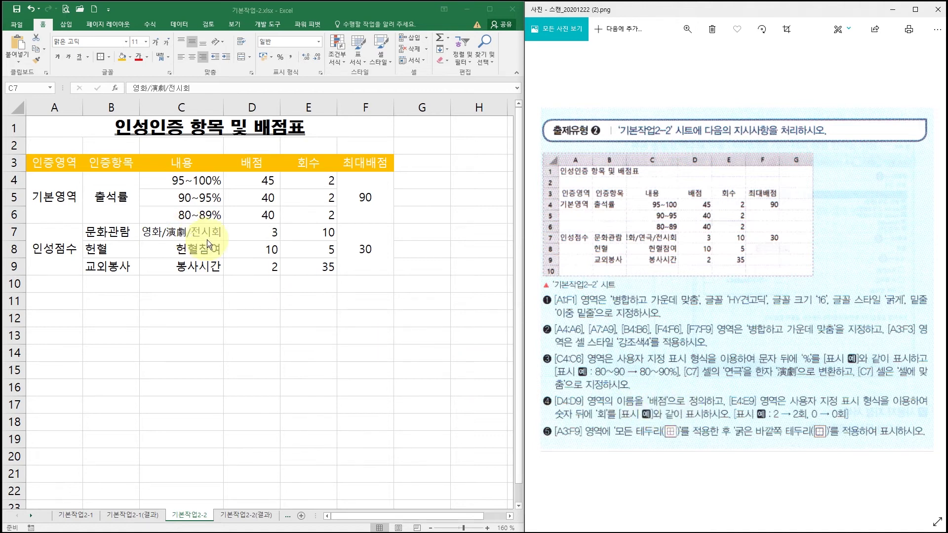
drag(253, 183, 254, 263)
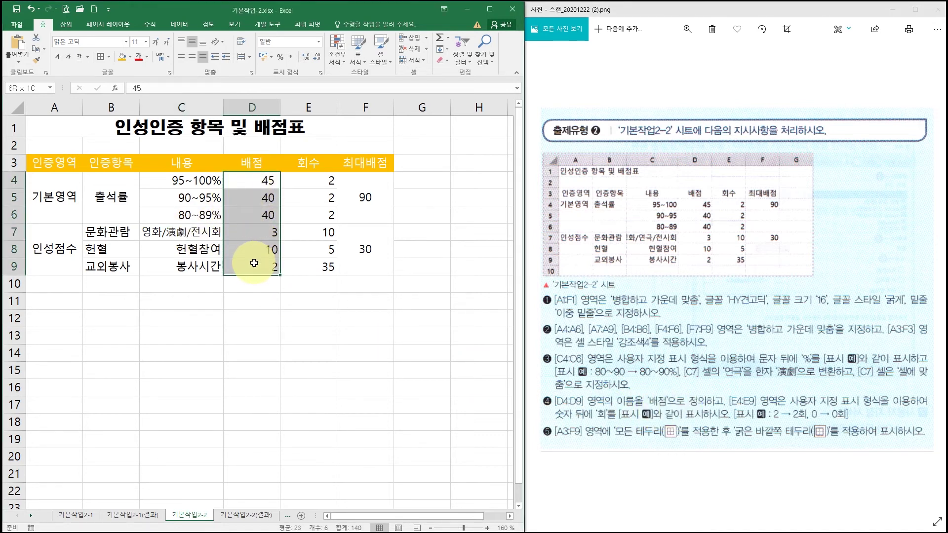
click(24, 87)
text(배점)
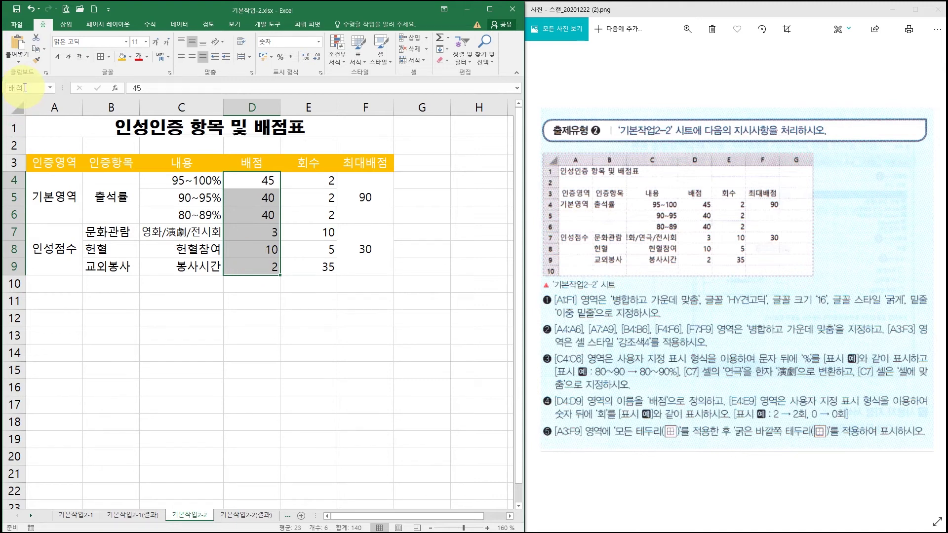
key(Return)
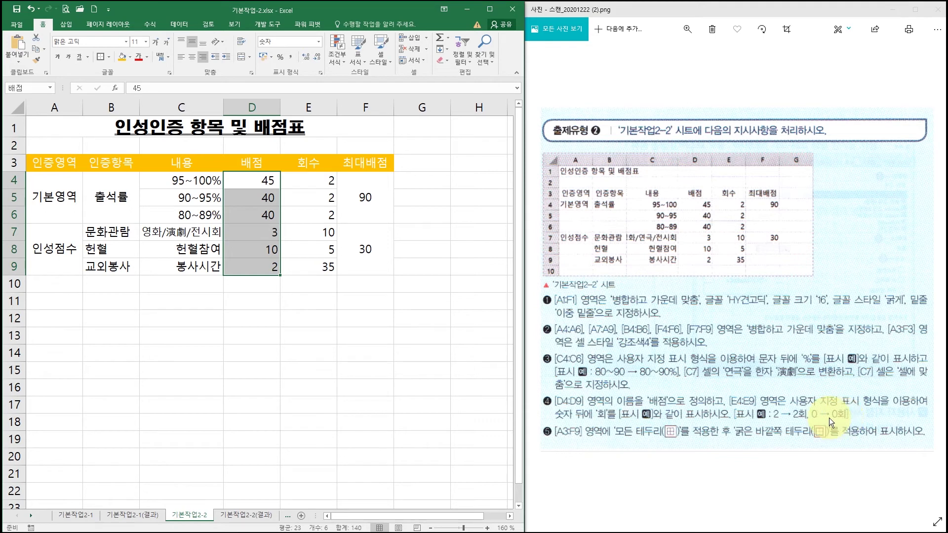
Apply the custom number format 0"회" to E4:E9 so 회 follows each number.
drag(315, 181, 313, 266)
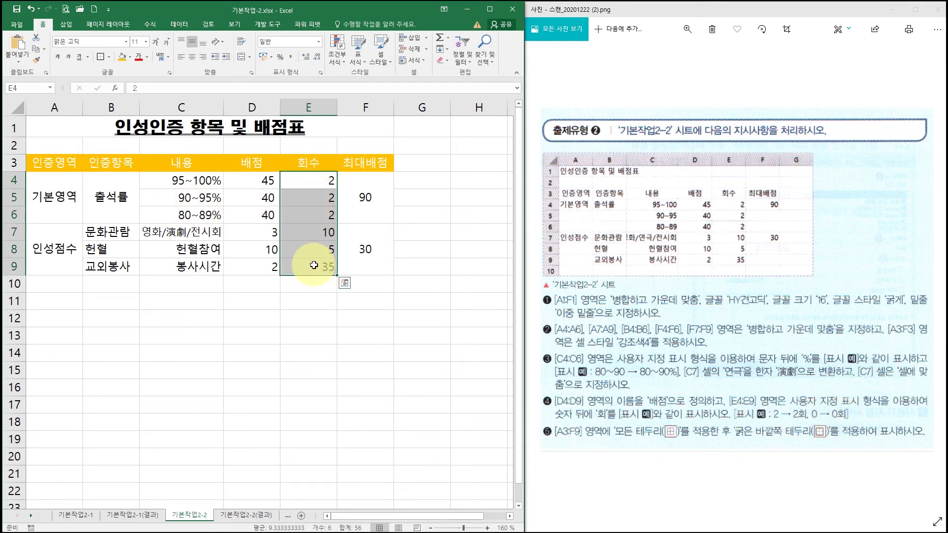
right_click(313, 180)
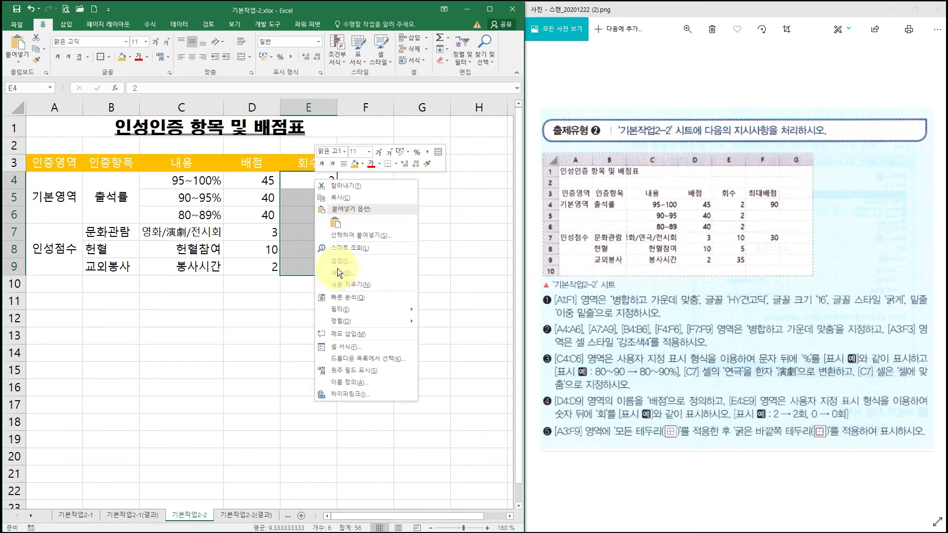
click(365, 348)
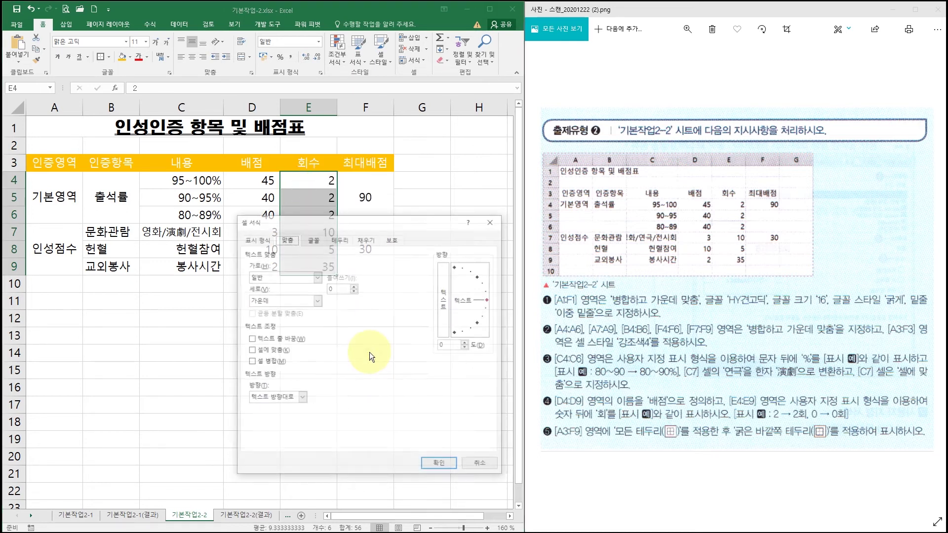
click(259, 238)
click(262, 346)
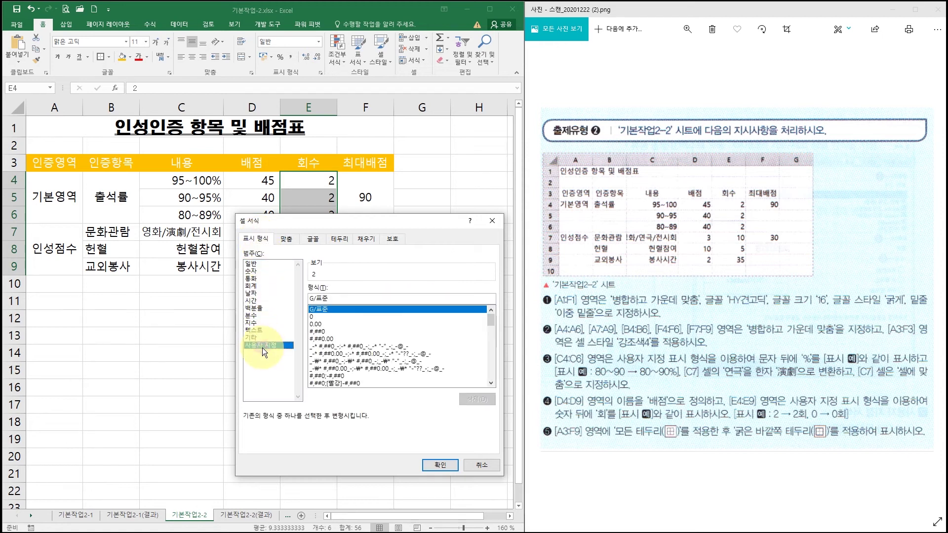
click(318, 317)
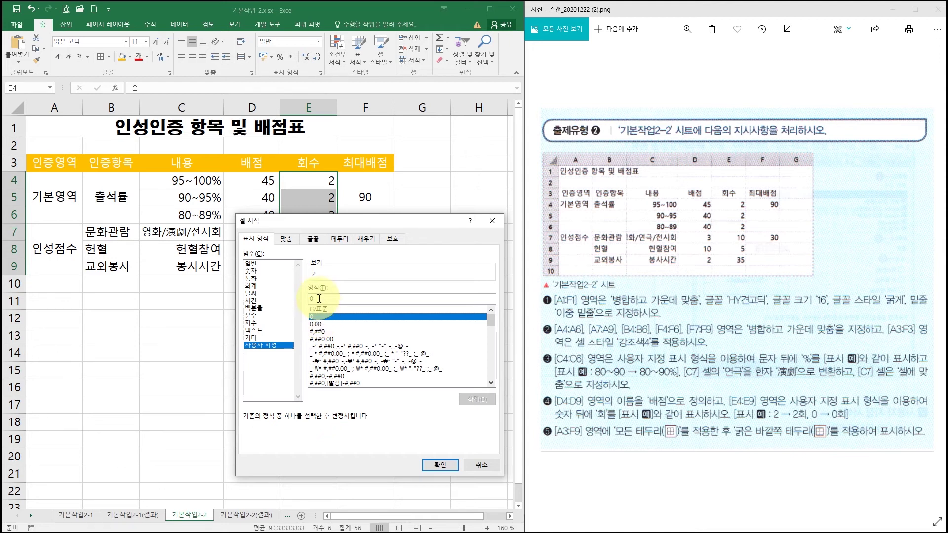
click(319, 298)
text(")
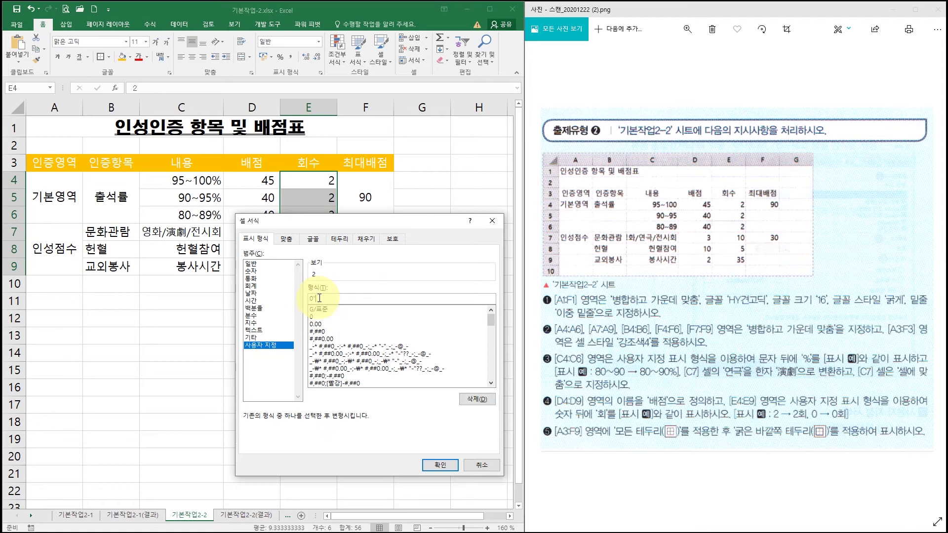
text(회")
click(444, 469)
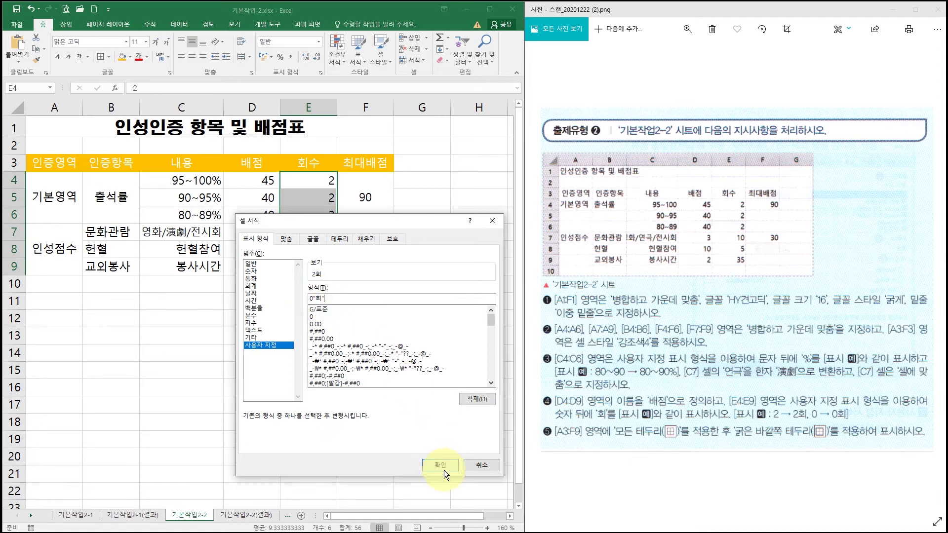
click(444, 465)
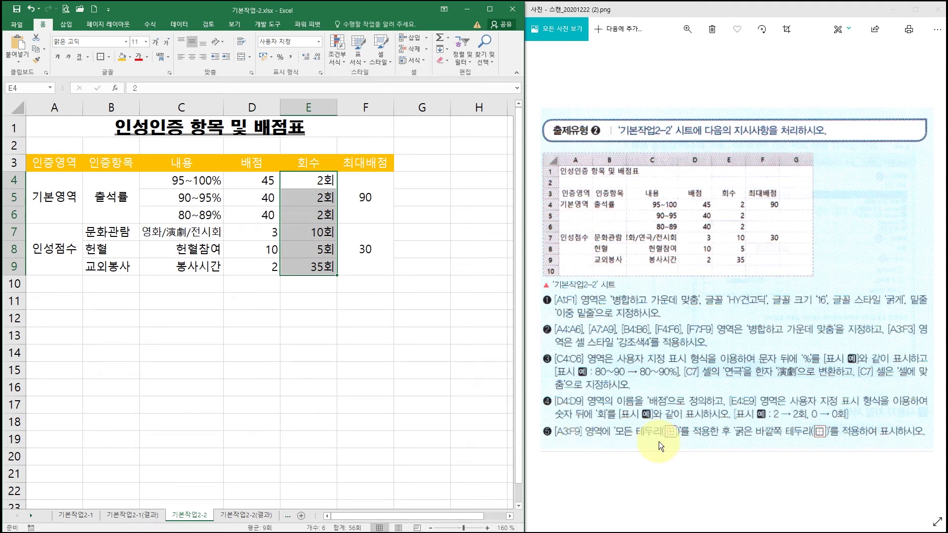
Apply 모든 테두리 (all borders) and 굵은 바깥쪽 테두리 (thick outside border) to the table in A3:F9.
click(58, 163)
drag(58, 163, 365, 252)
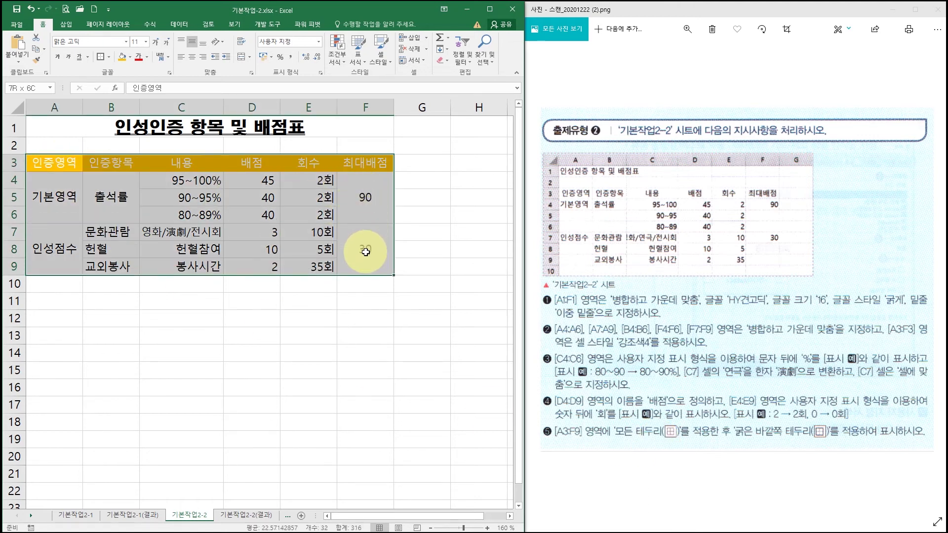
click(109, 57)
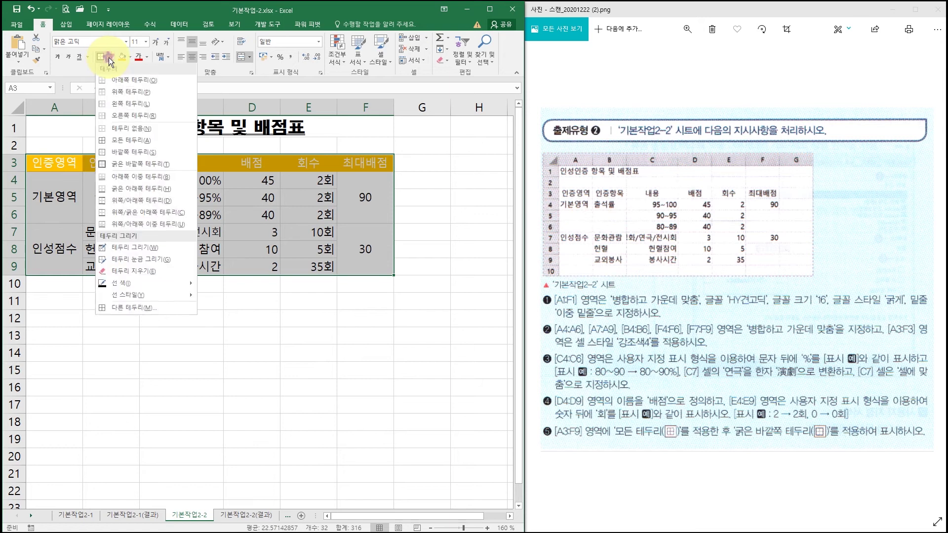
click(115, 139)
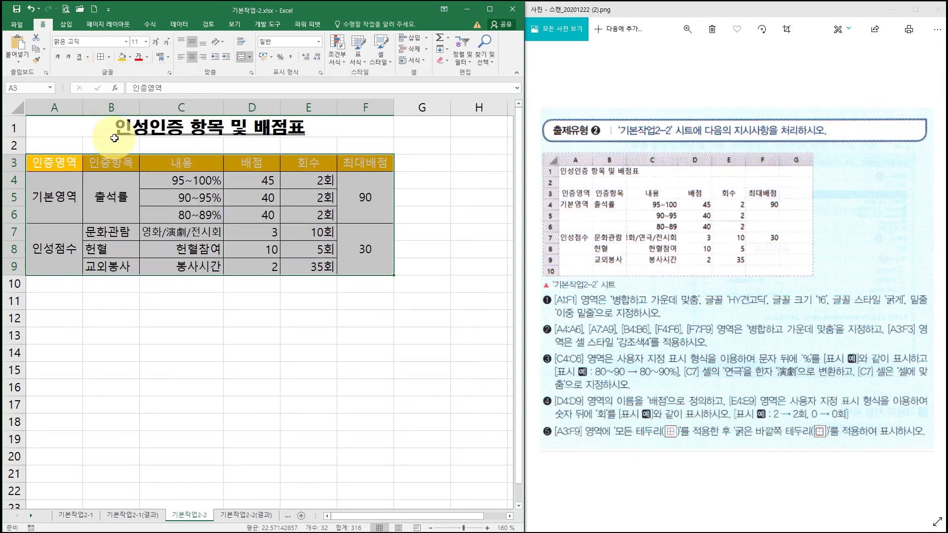
click(108, 57)
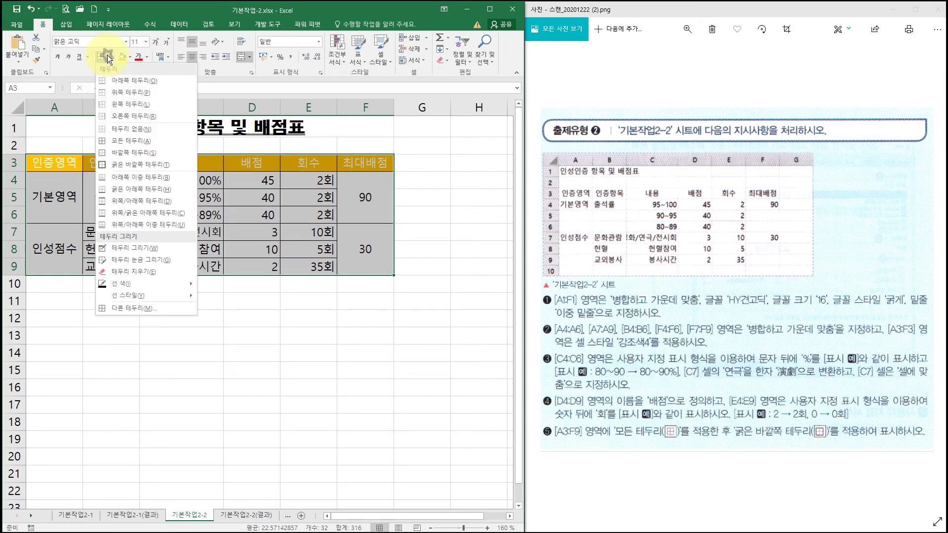
click(133, 169)
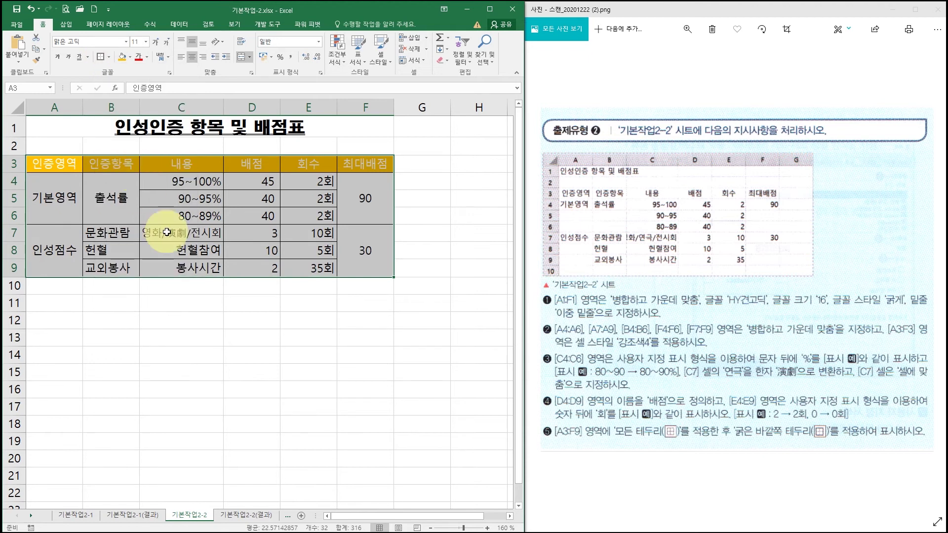
click(399, 301)
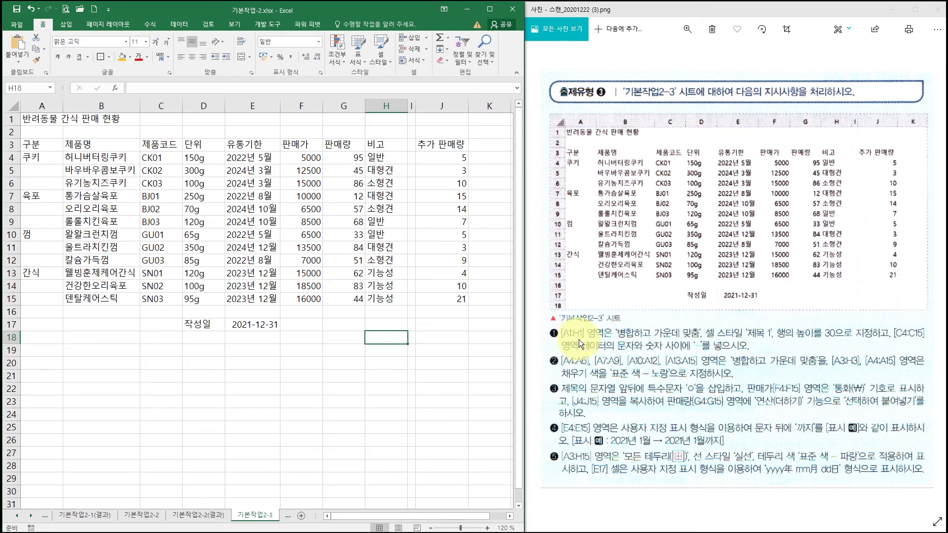
Merge and center the title across A1:H1 of the 기본작업2-3 sheet and apply the cell style 제목 1.
drag(28, 119, 387, 119)
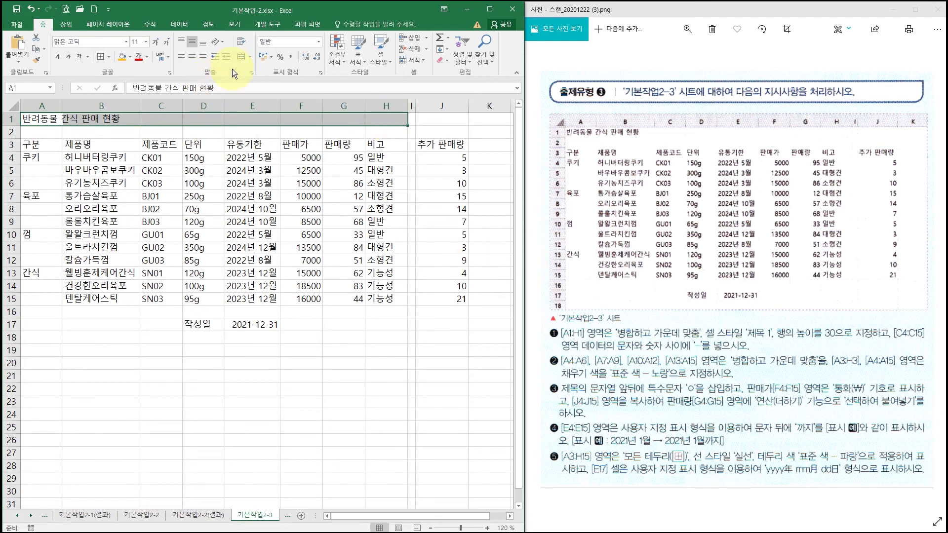
click(241, 58)
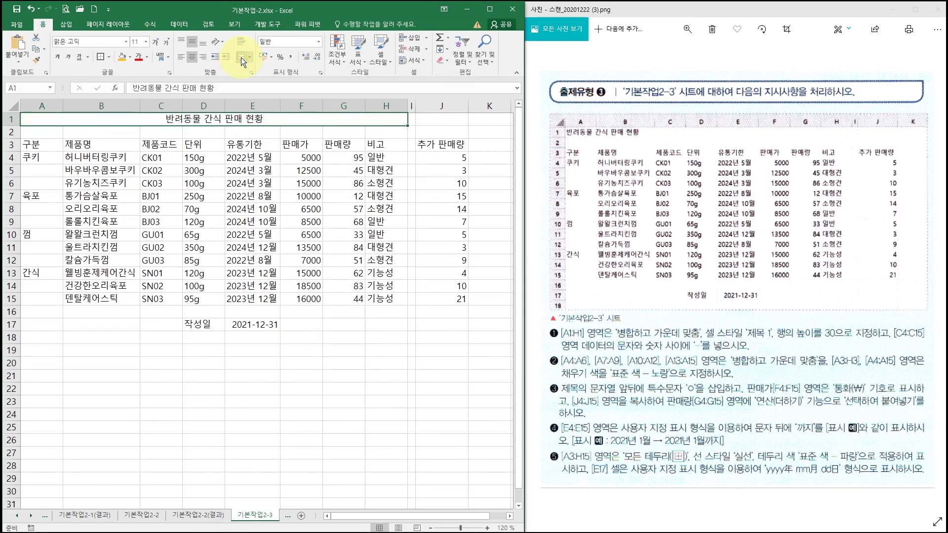
click(386, 54)
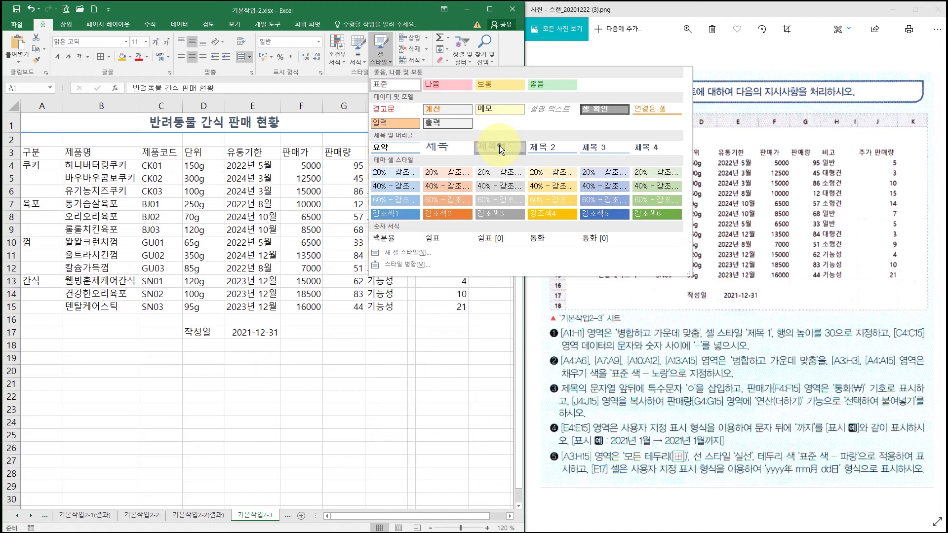
click(499, 145)
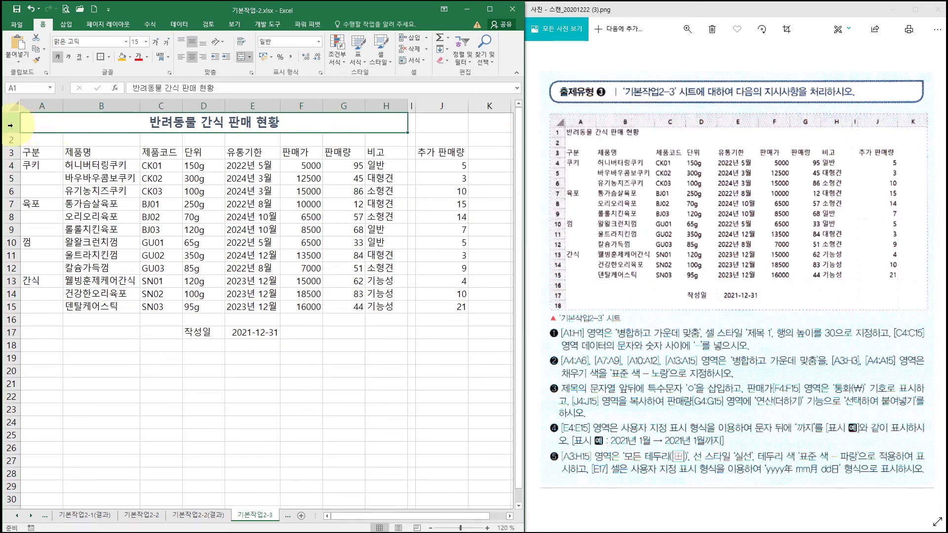
Set the height of row 1 to 30.
click(11, 124)
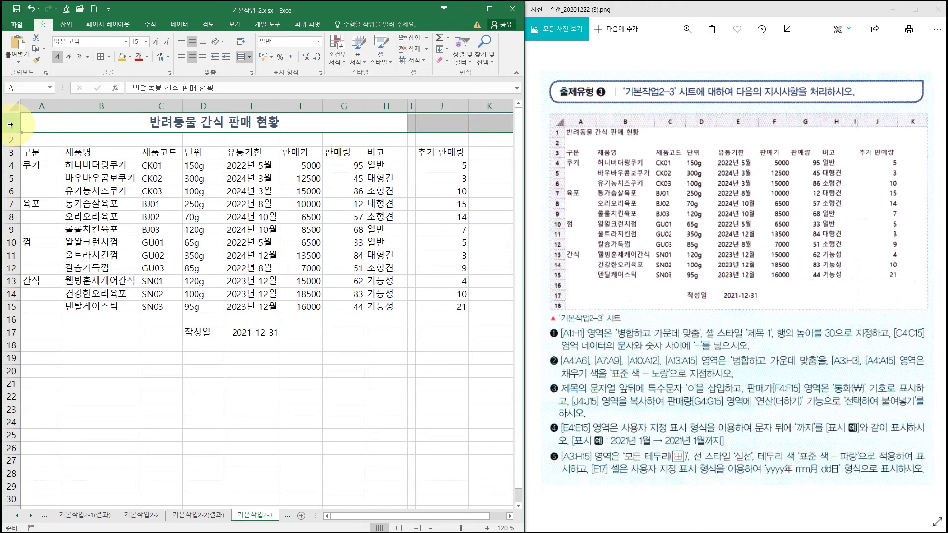
right_click(13, 125)
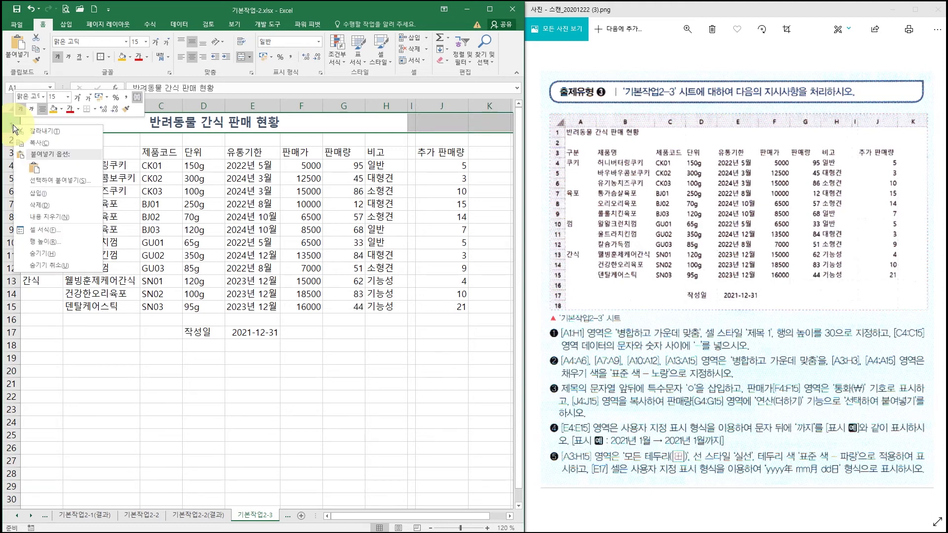
click(60, 242)
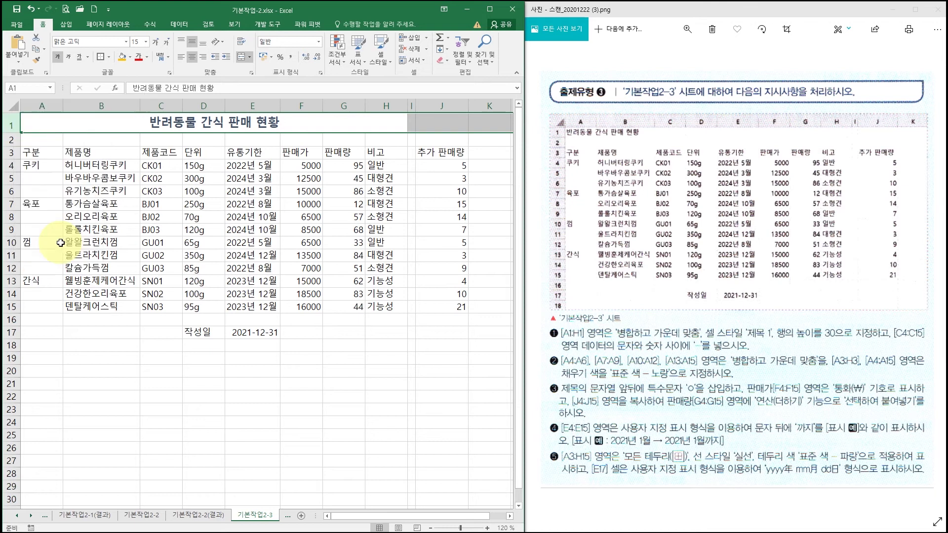
text(30)
click(47, 250)
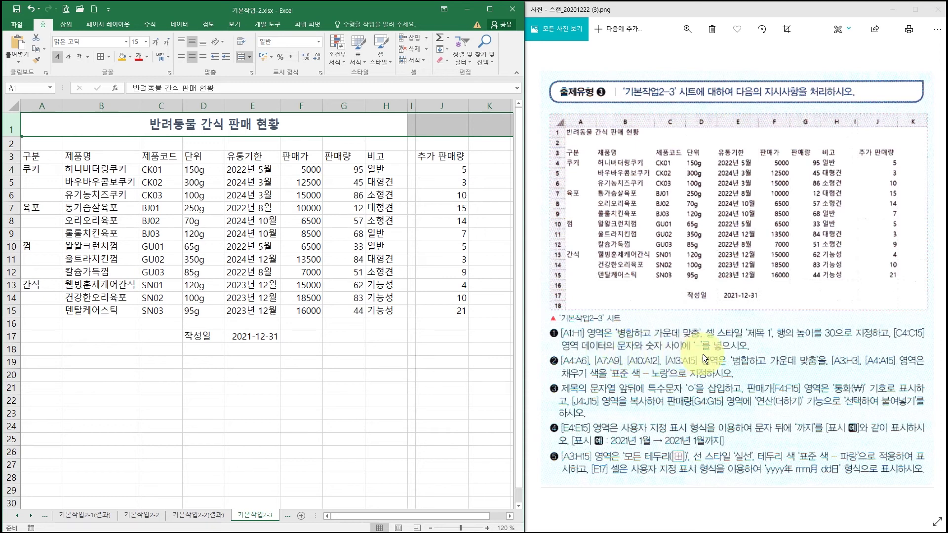
Insert a hyphen between the letters and digits of every product code in C4:C15, such as CK-01.
click(154, 171)
drag(154, 171, 155, 309)
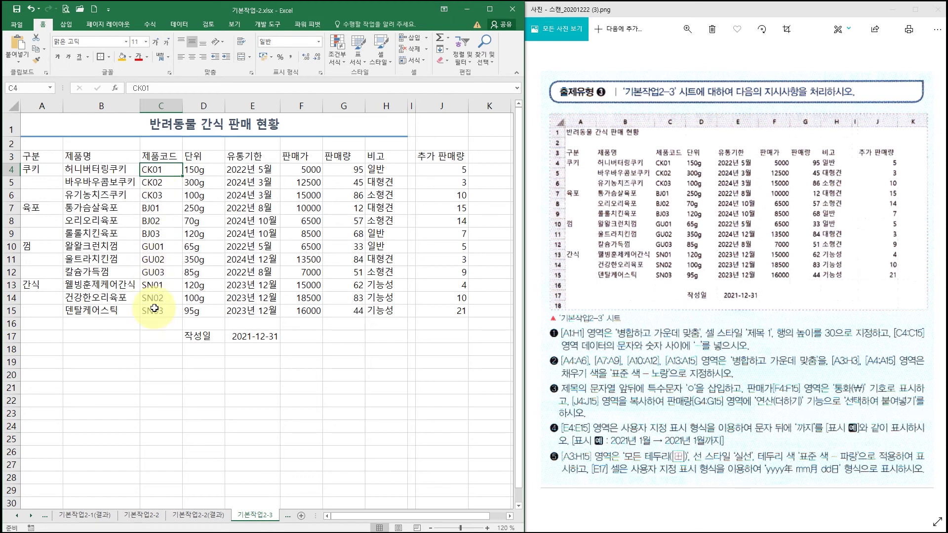
double_click(153, 170)
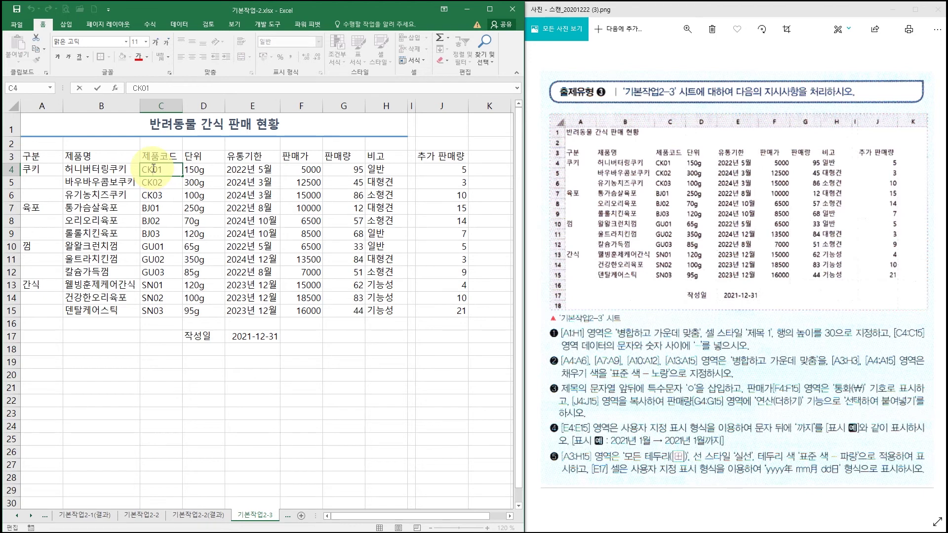
text(-)
double_click(153, 183)
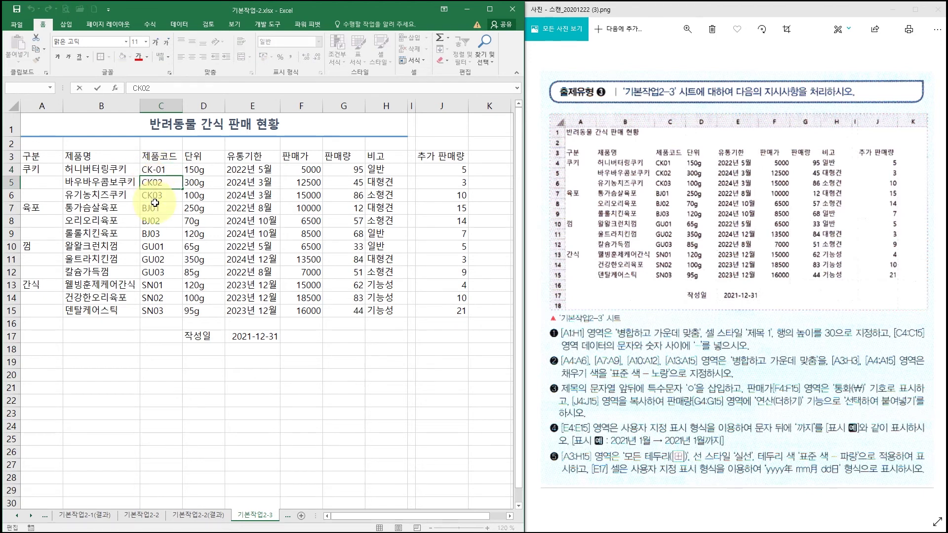
text(-)
double_click(152, 195)
text(-)
double_click(147, 208)
text(-)
double_click(150, 221)
text(-)
click(152, 234)
double_click(152, 233)
text(-)
double_click(153, 248)
text(-)
double_click(155, 260)
text(-)
double_click(154, 272)
text(-)
double_click(155, 286)
text(-)
double_click(154, 299)
text(-)
double_click(157, 311)
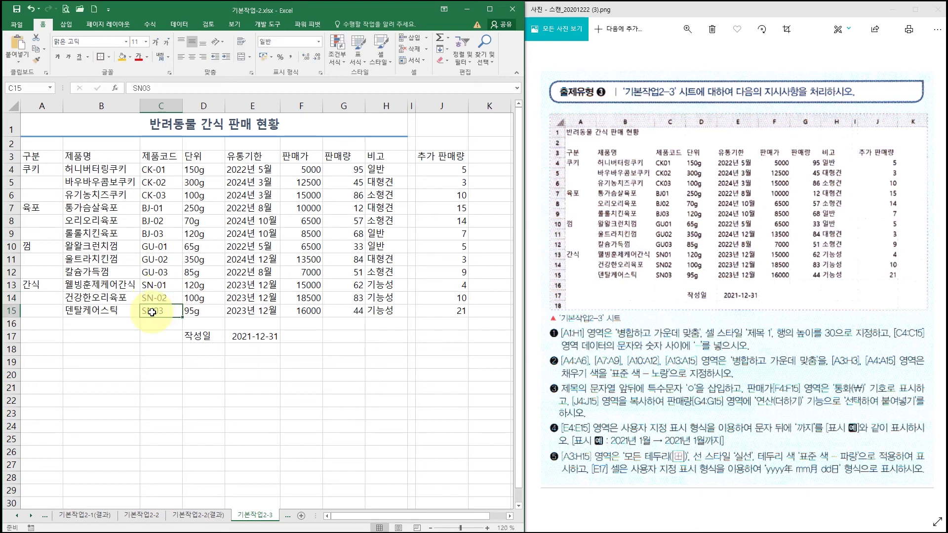
text(-)
key(Return)
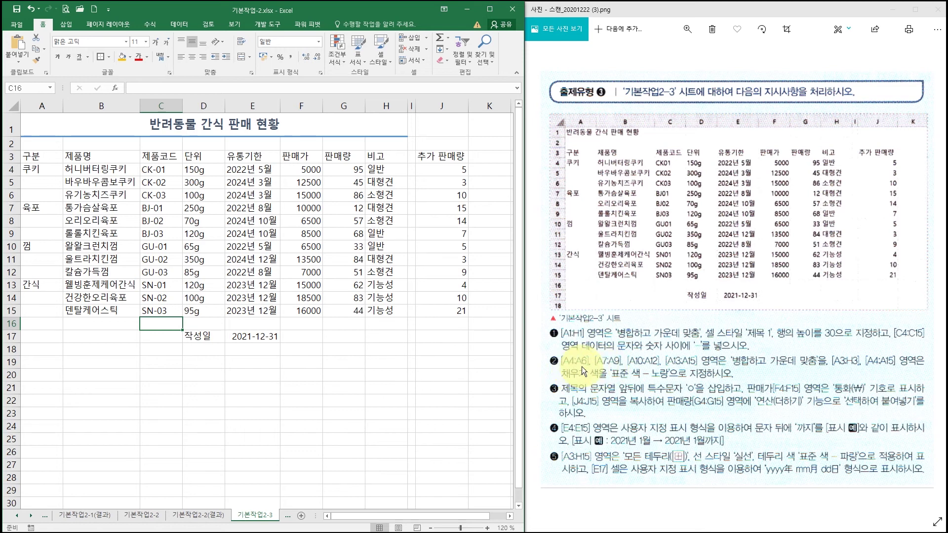
Merge and center A4:A6, A7:A9, A10:A12 and A13:A15 separately, and fill A3:H3 and A4:A15 with the standard color yellow.
drag(44, 173, 39, 308)
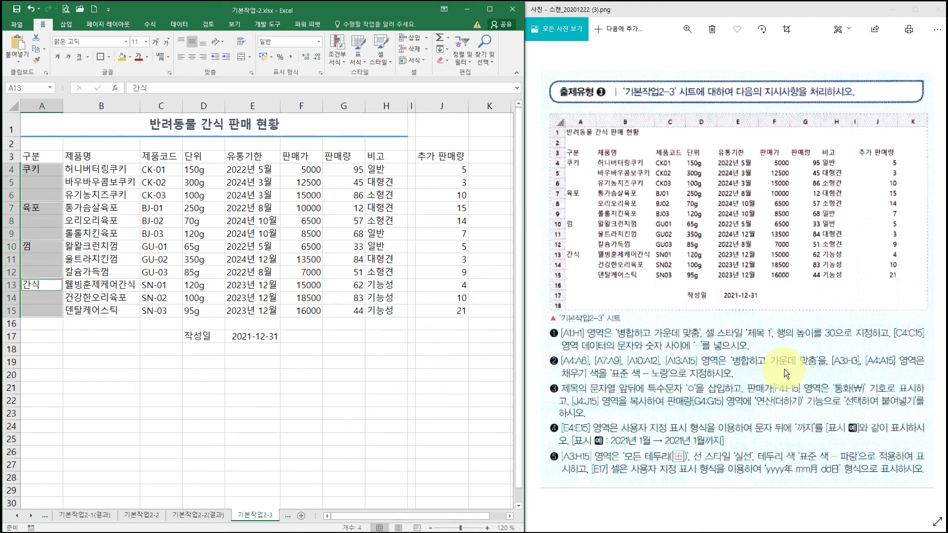
click(242, 59)
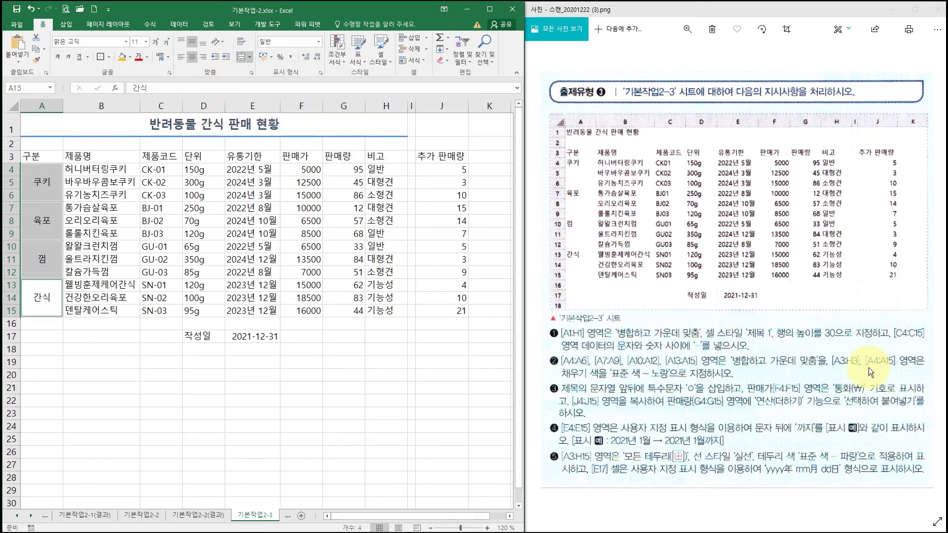
drag(30, 157, 383, 158)
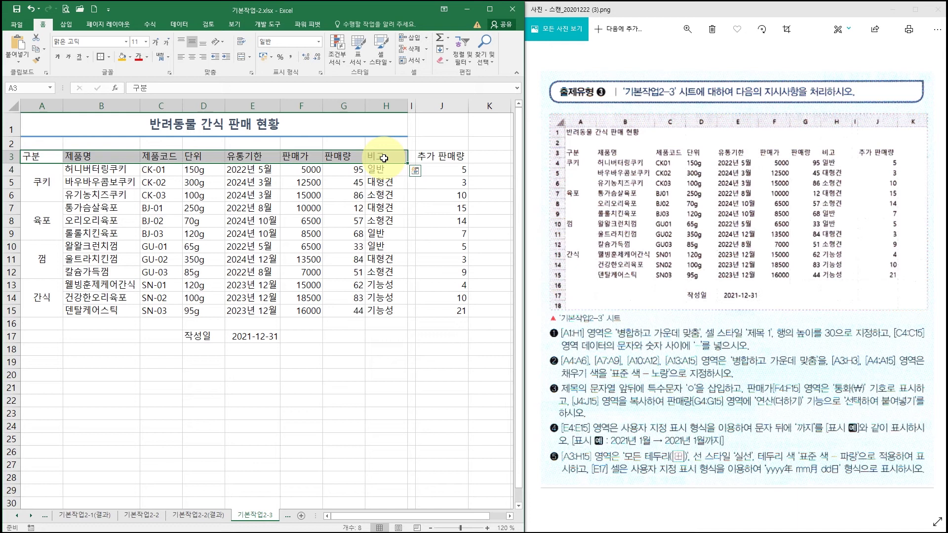
drag(38, 175, 42, 303)
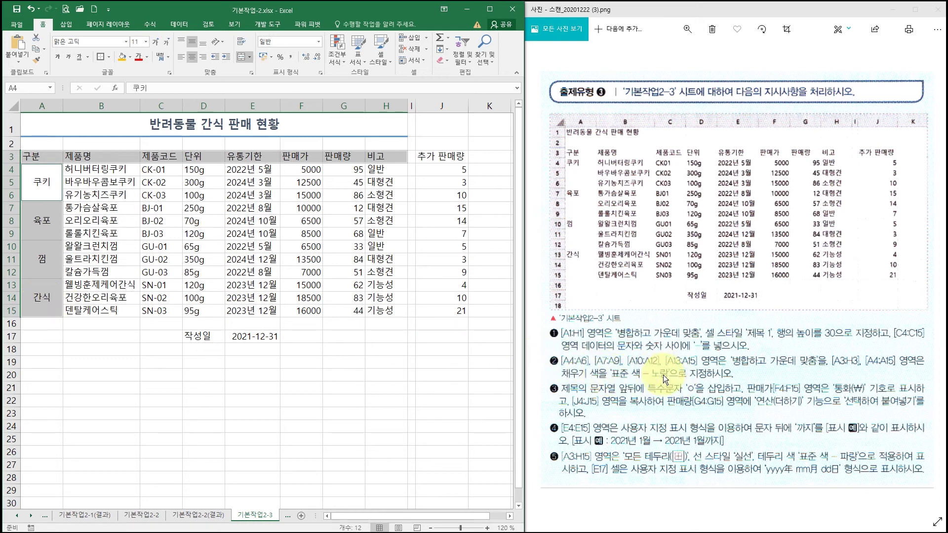
click(129, 57)
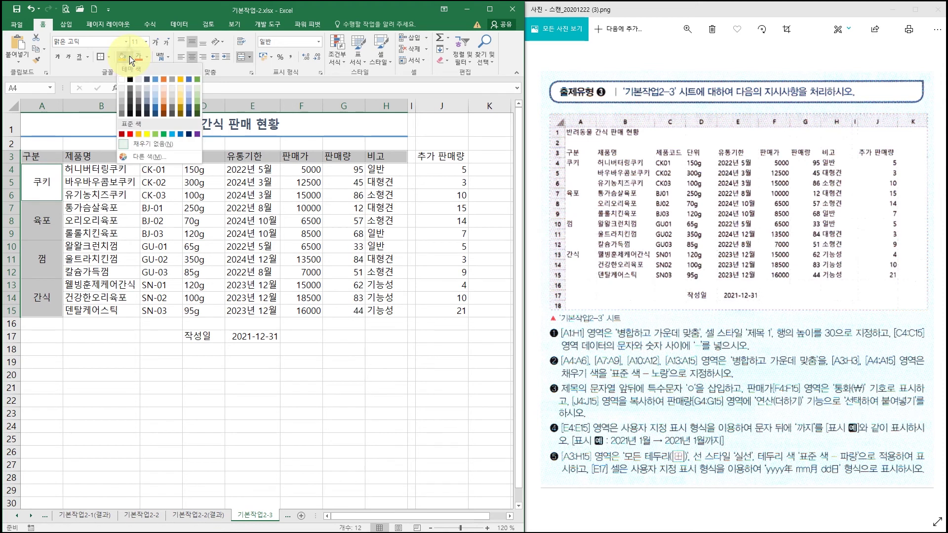
click(147, 133)
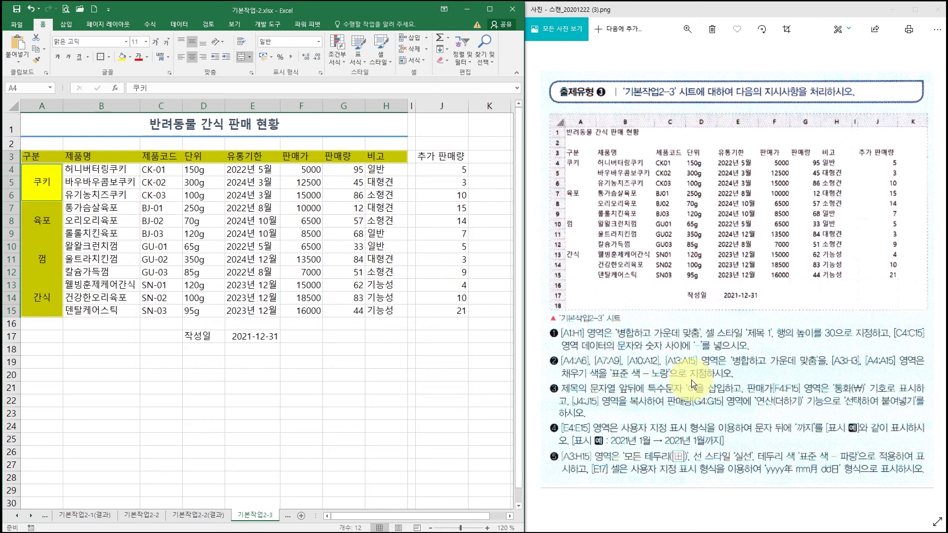
Insert the special character ○ before and after the title text in A1.
double_click(147, 126)
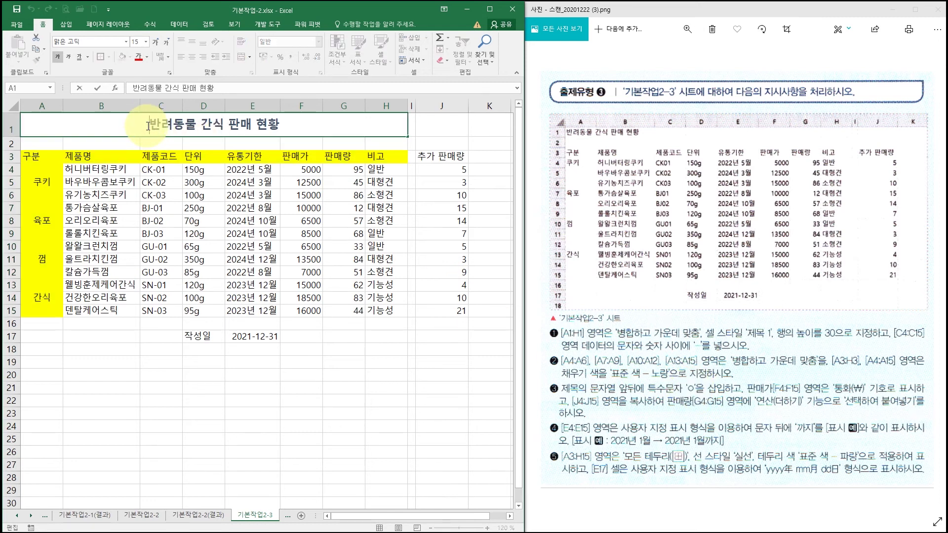
text(ㅁ)
key(Hangul_Hanja)
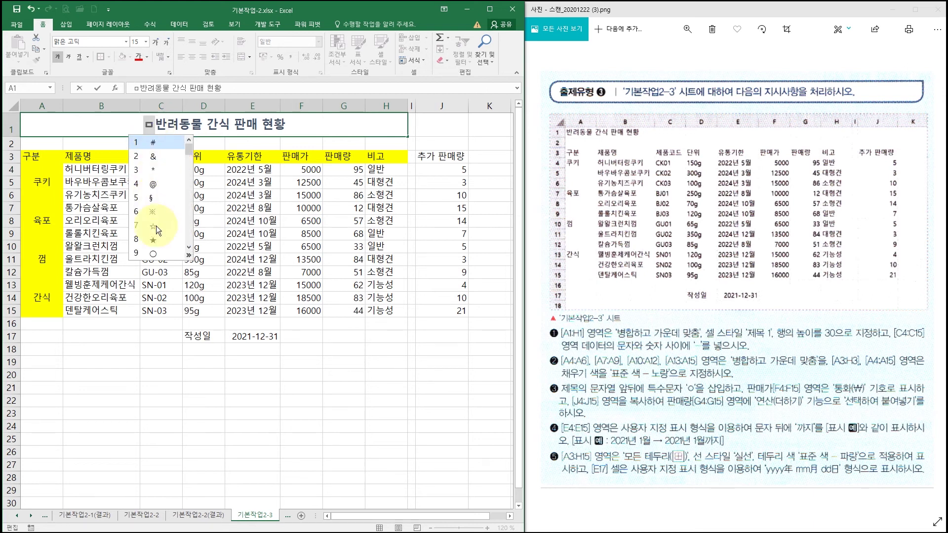
click(156, 253)
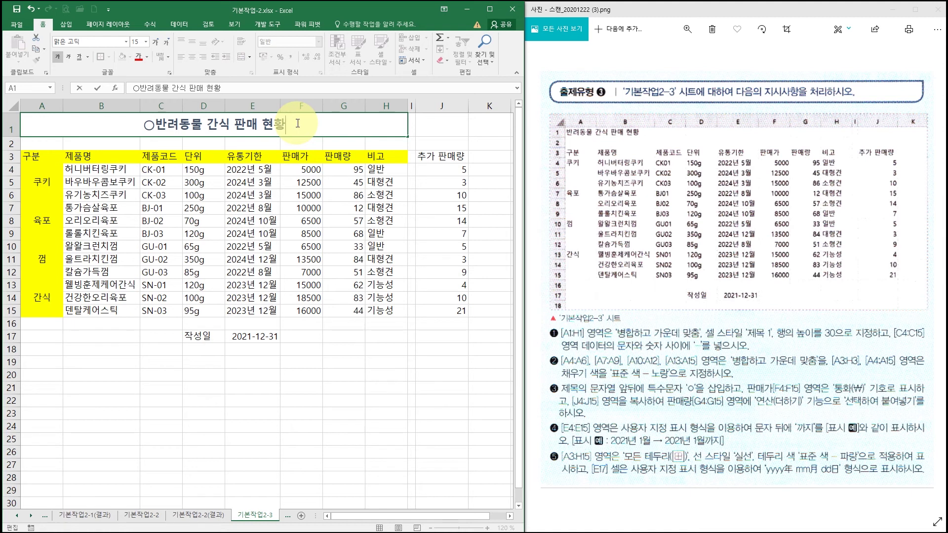
text(ㅁ)
key(Hangul_Hanja)
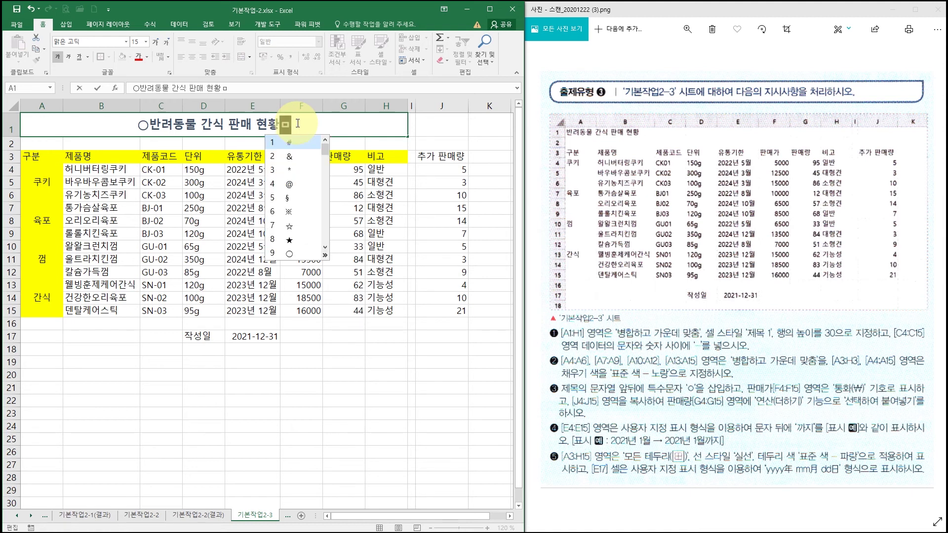
key(Tab)
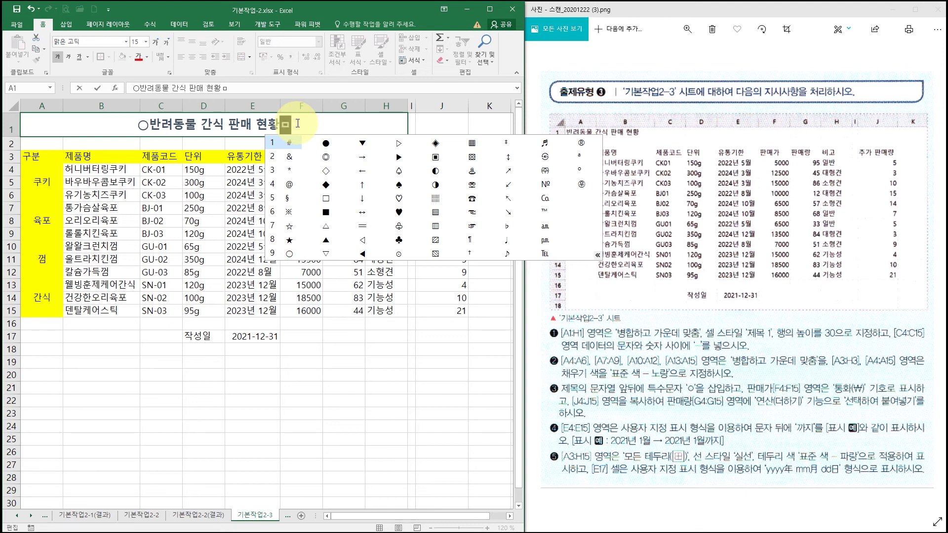
click(296, 253)
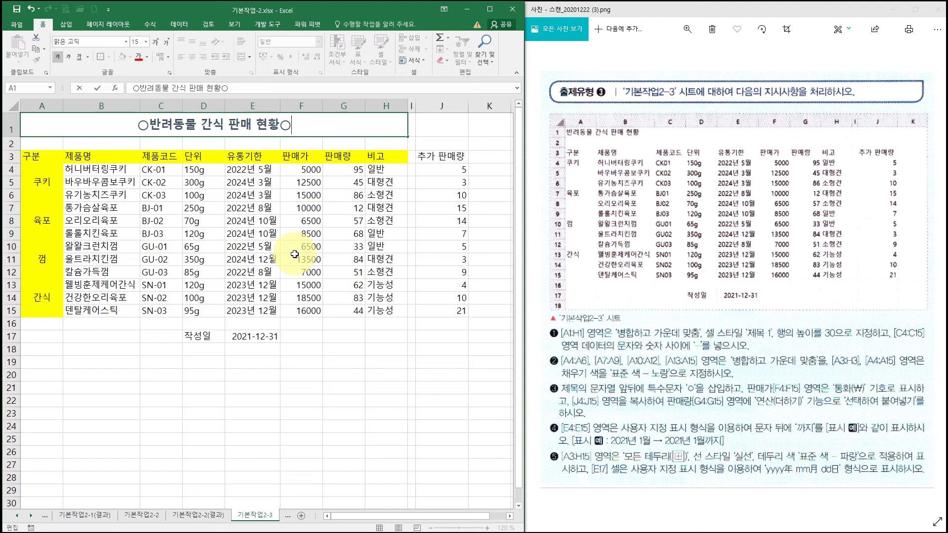
key(Return)
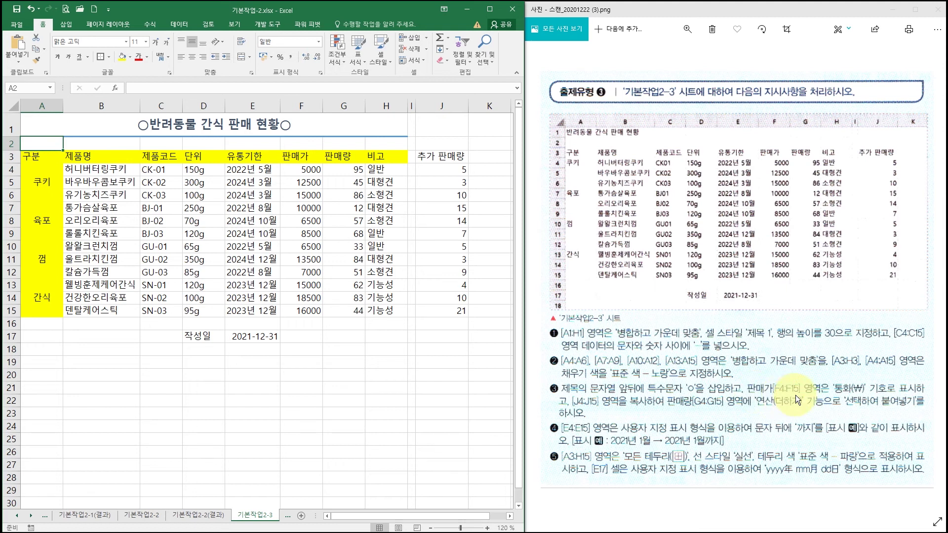
Apply the 통화 (currency, ₩) number format to the prices in F4:F15.
drag(298, 174, 299, 305)
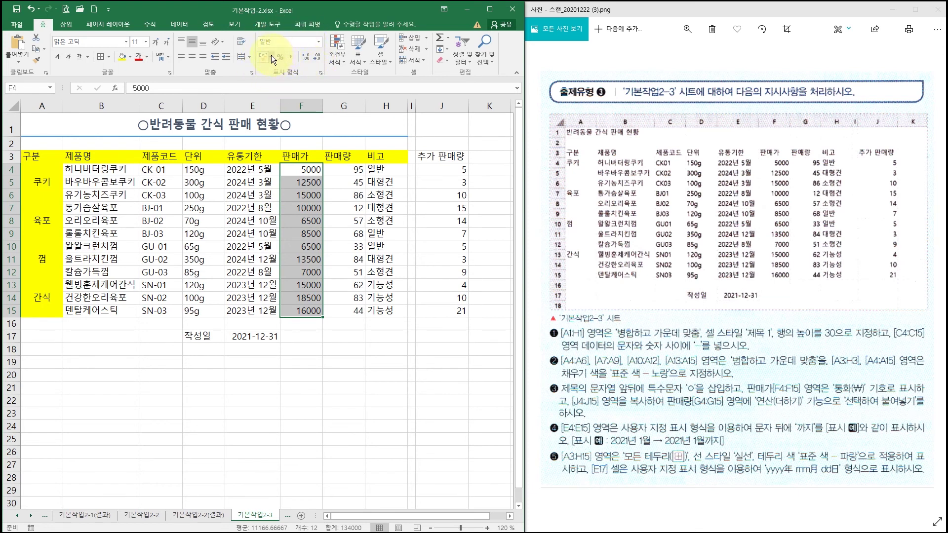
click(318, 42)
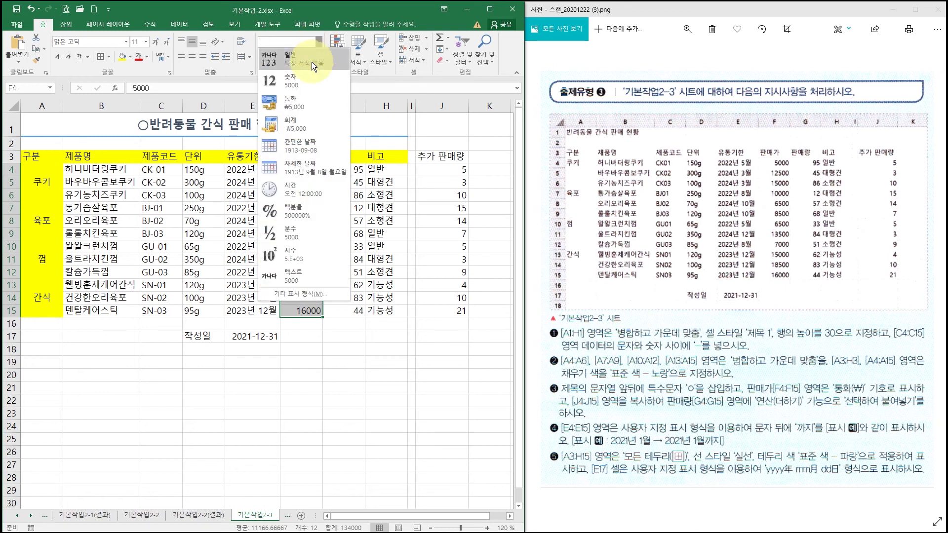
click(294, 103)
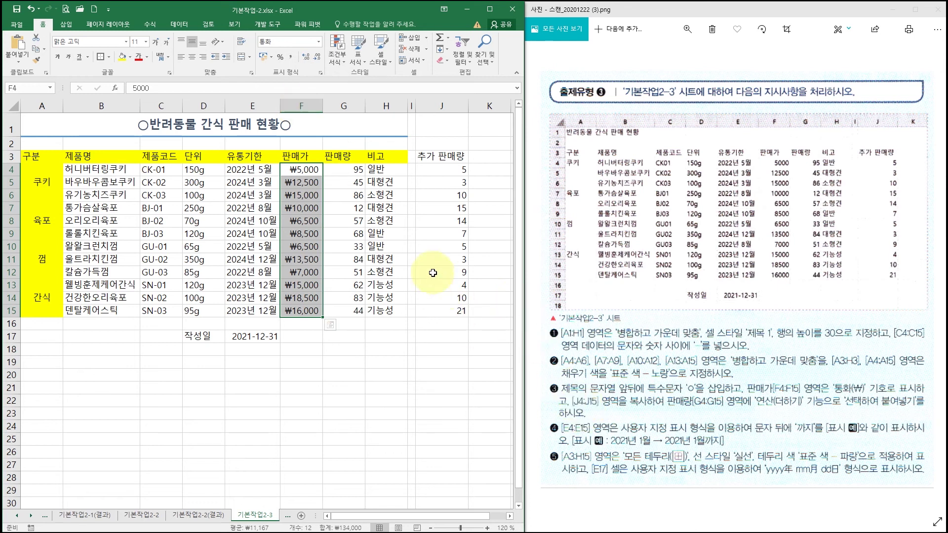
Copy J4:J15 and add its values to G4:G15 using Paste Special with the 더하기 (add) operation.
click(444, 169)
drag(444, 168, 447, 309)
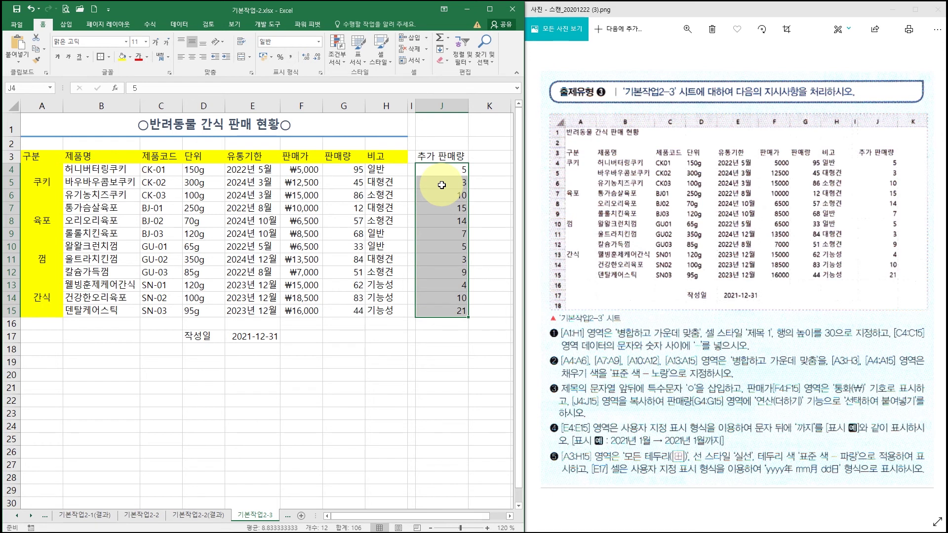
key(ctrl+c)
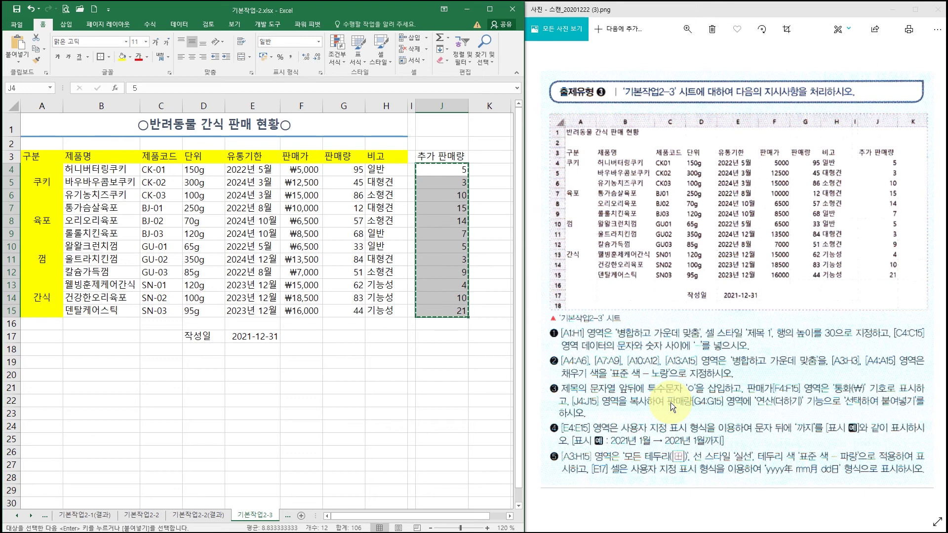
drag(344, 171, 348, 310)
right_click(347, 208)
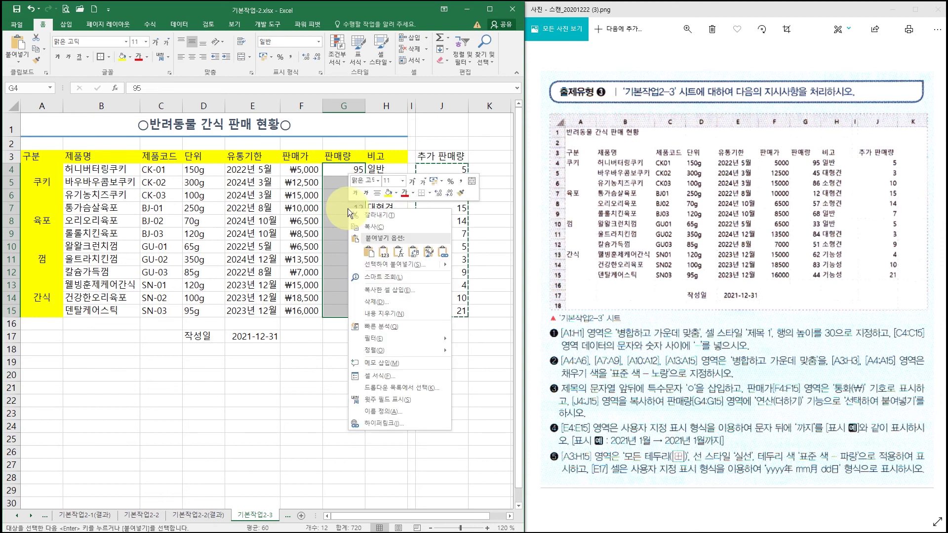
mouse_move(416, 266)
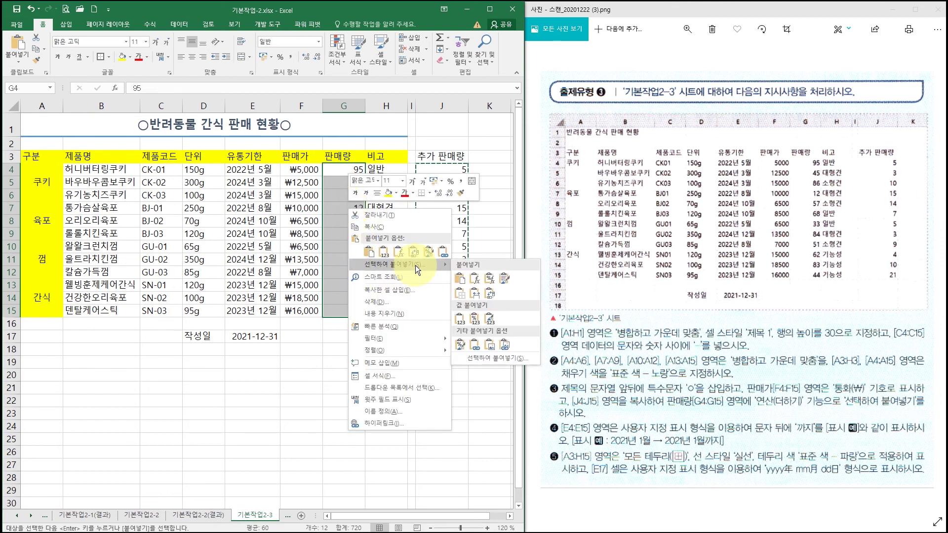
click(503, 360)
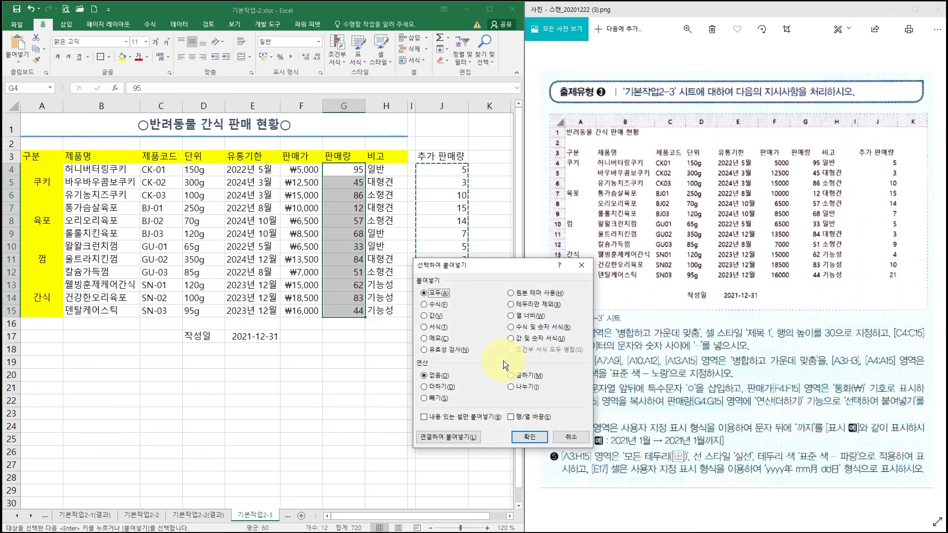
click(429, 388)
click(535, 436)
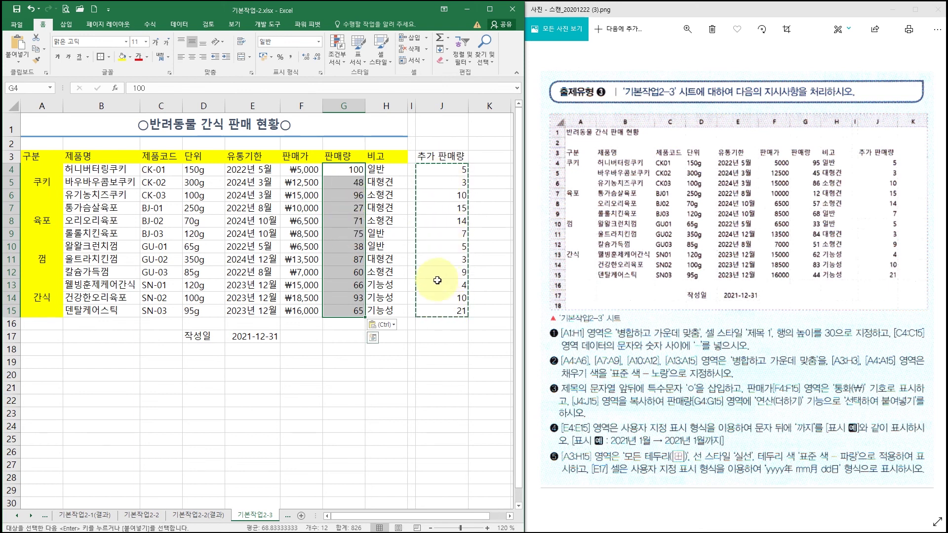
key(Escape)
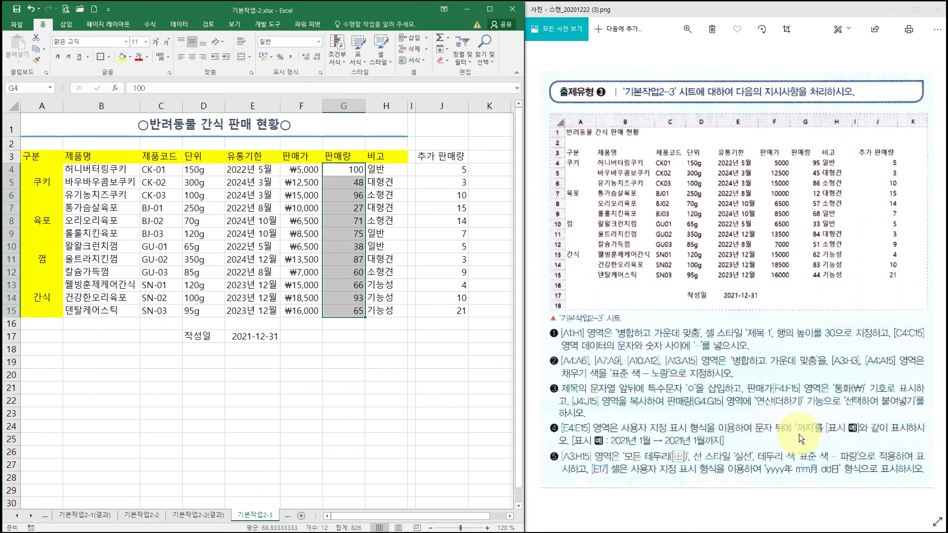
Apply the custom number format @"까지" to the expiry dates in E4:E15 and autofit the width of column E.
drag(250, 169, 260, 311)
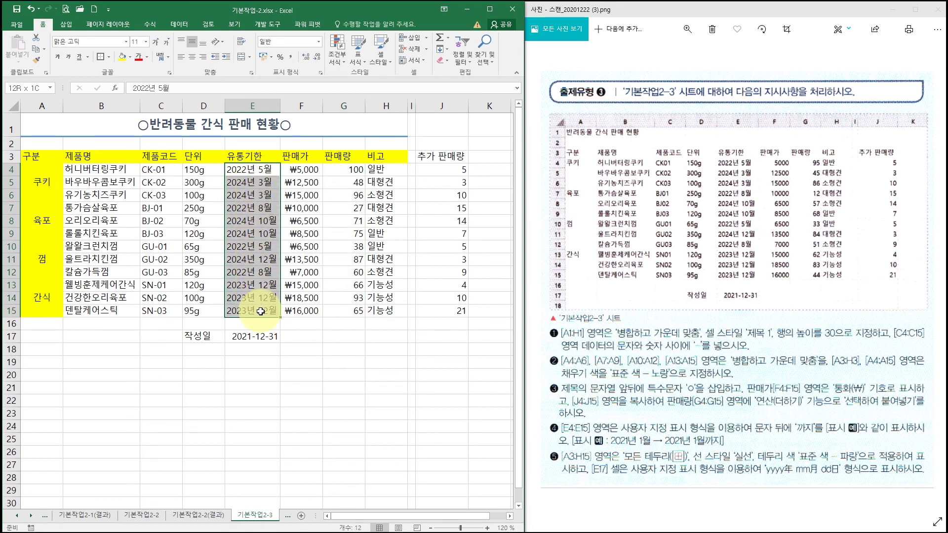
right_click(260, 197)
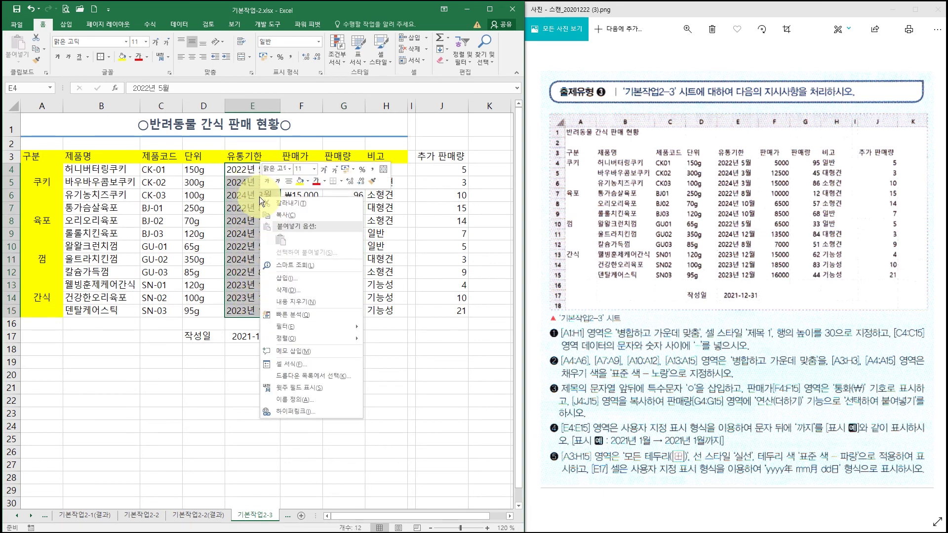
click(298, 363)
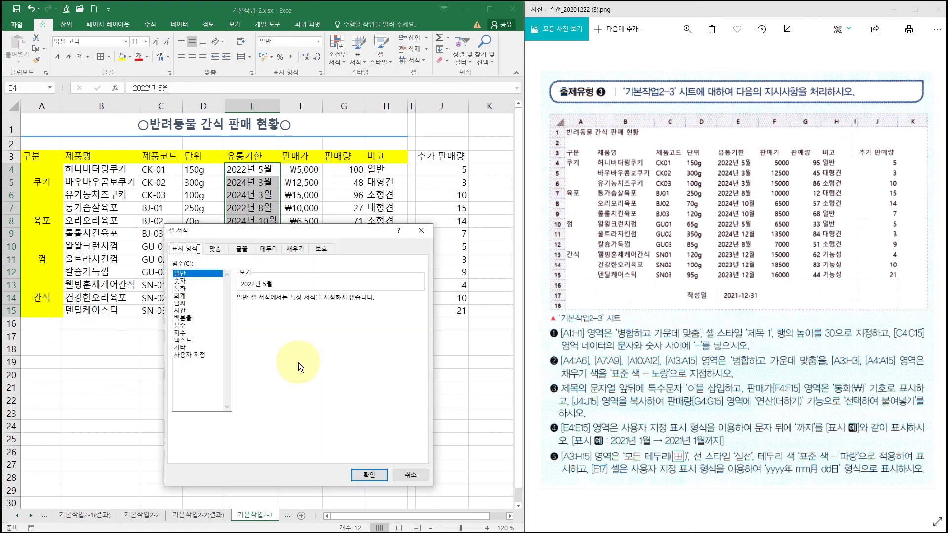
click(204, 355)
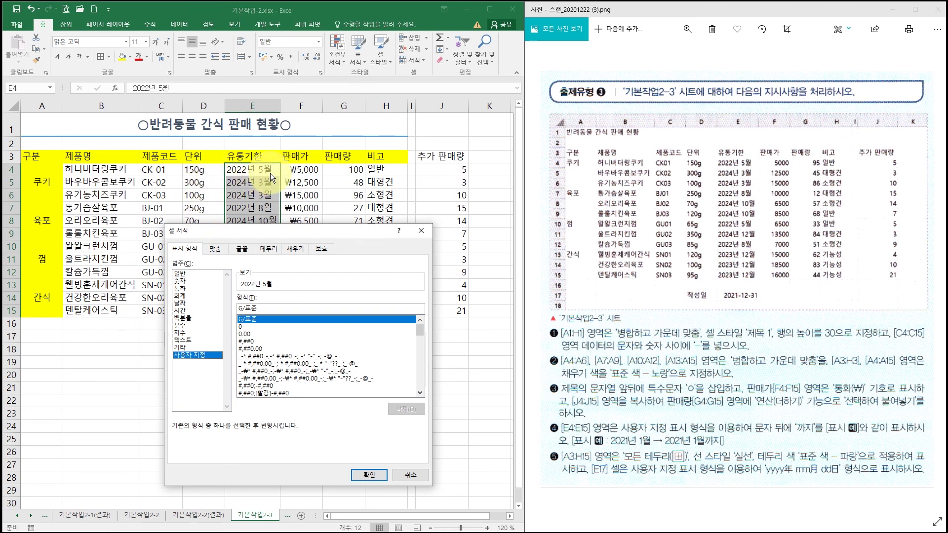
drag(272, 308, 229, 309)
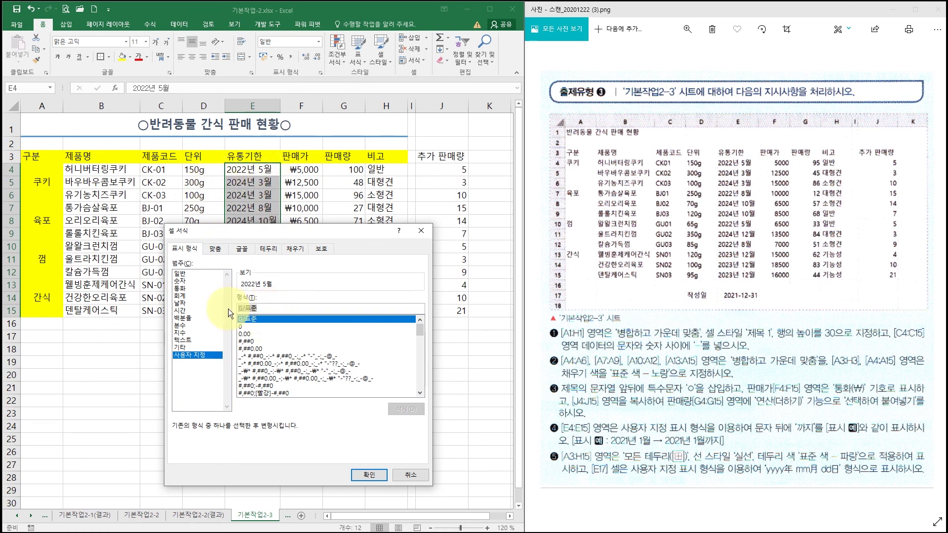
text(@)
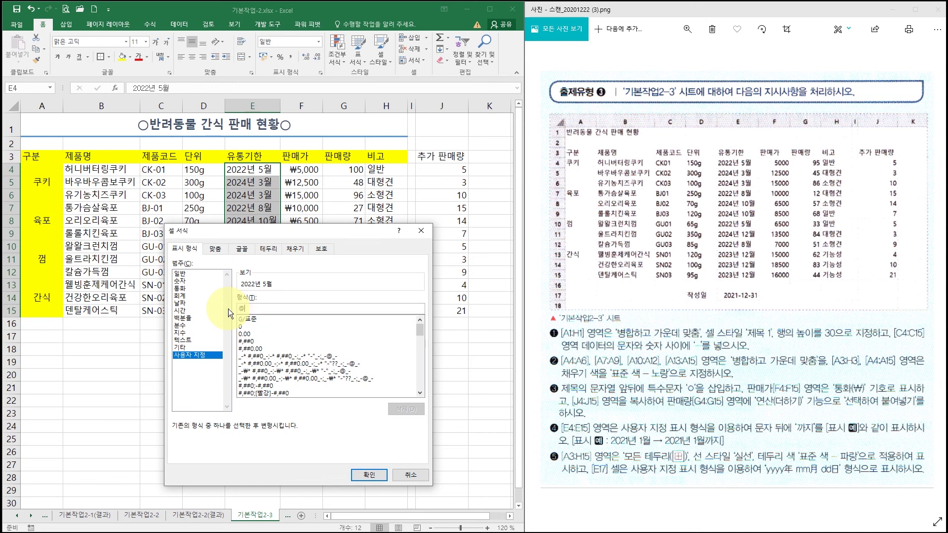
text("까지")
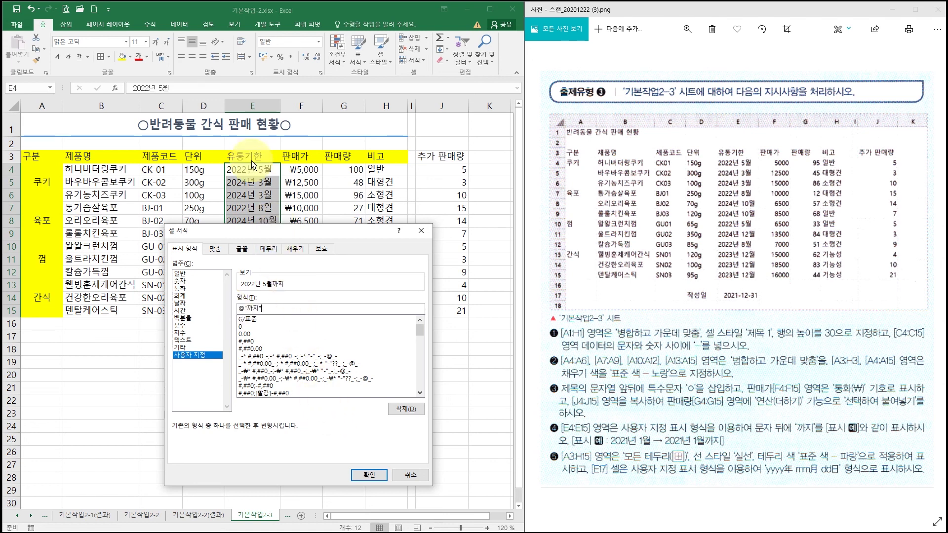
click(367, 475)
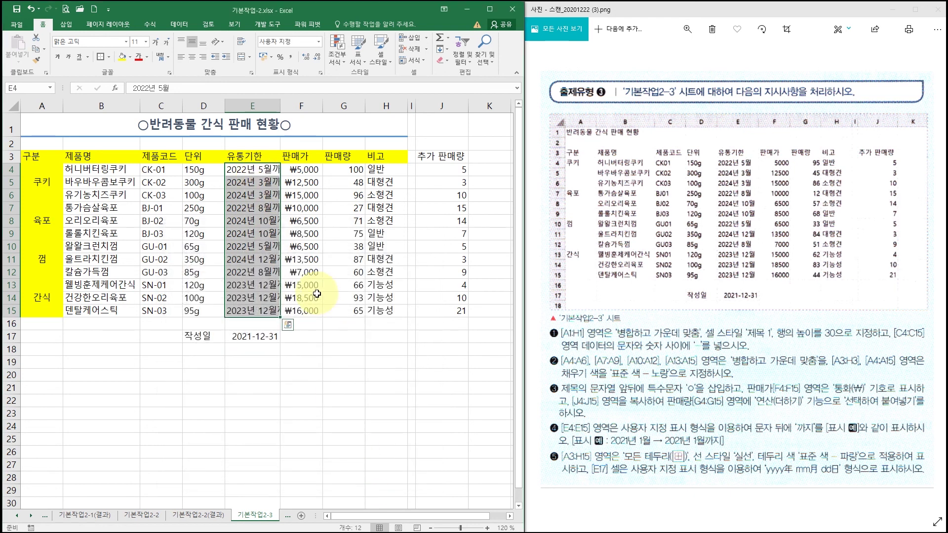
double_click(280, 104)
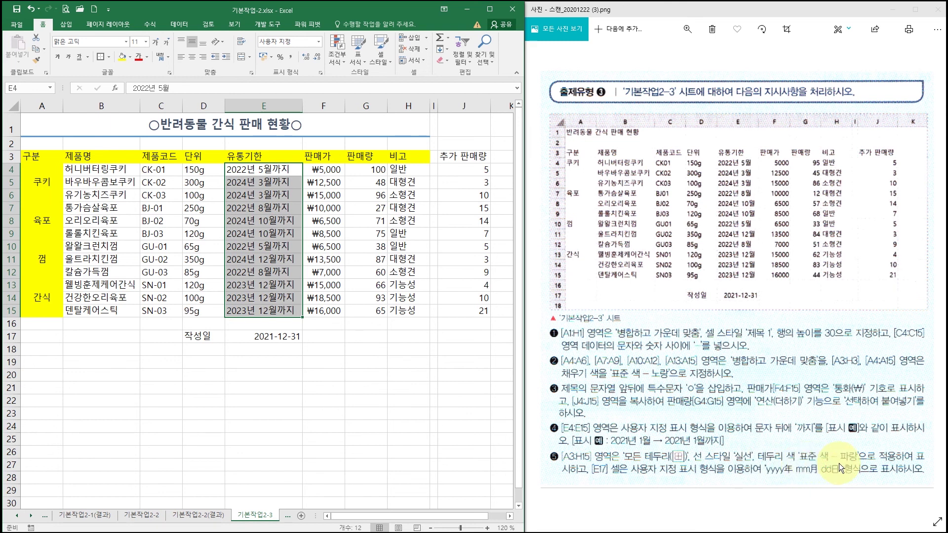
Add outline and inside borders to A3:H15 using a thin solid line in the standard color blue.
drag(31, 156, 396, 303)
right_click(268, 183)
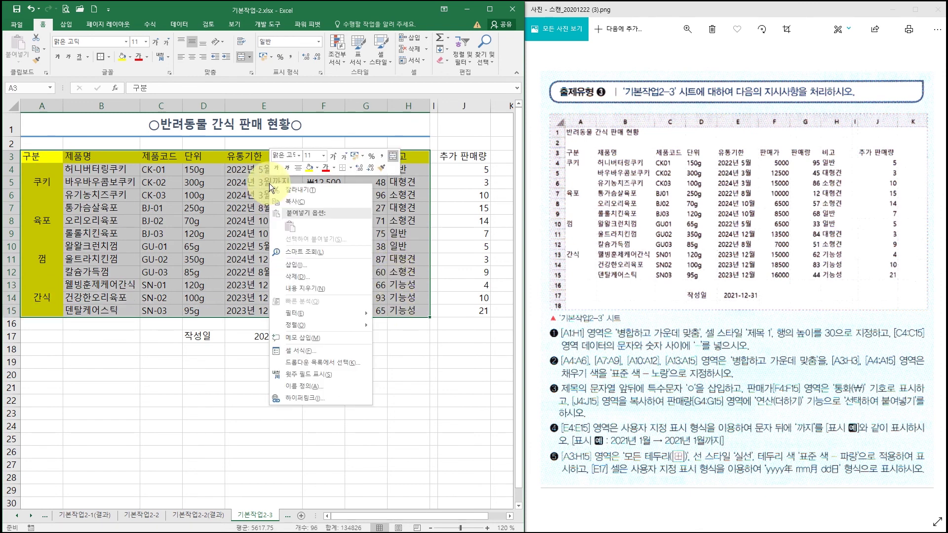
click(324, 349)
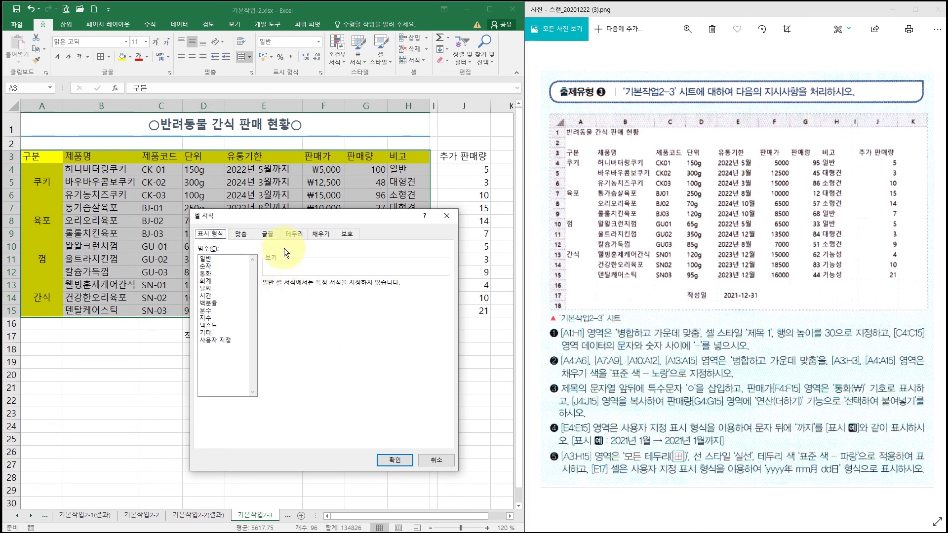
click(295, 235)
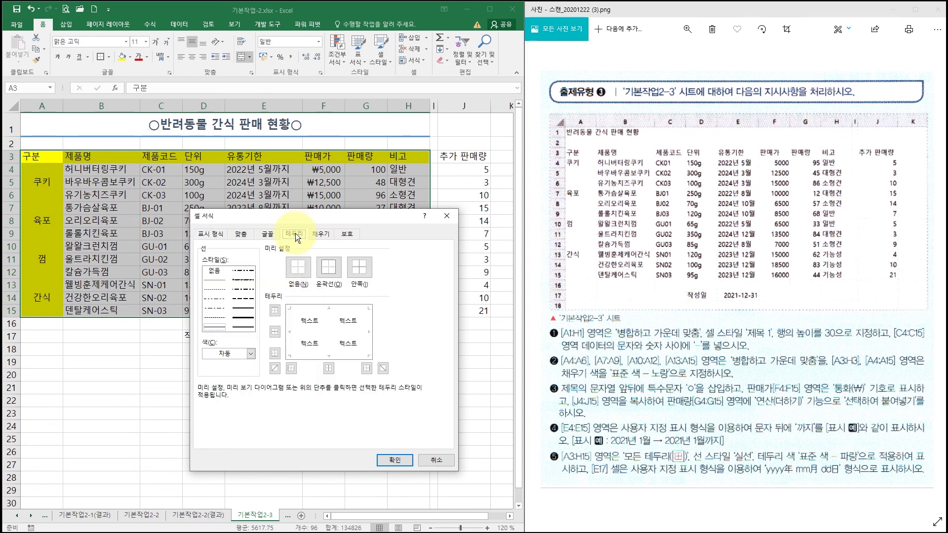
click(215, 327)
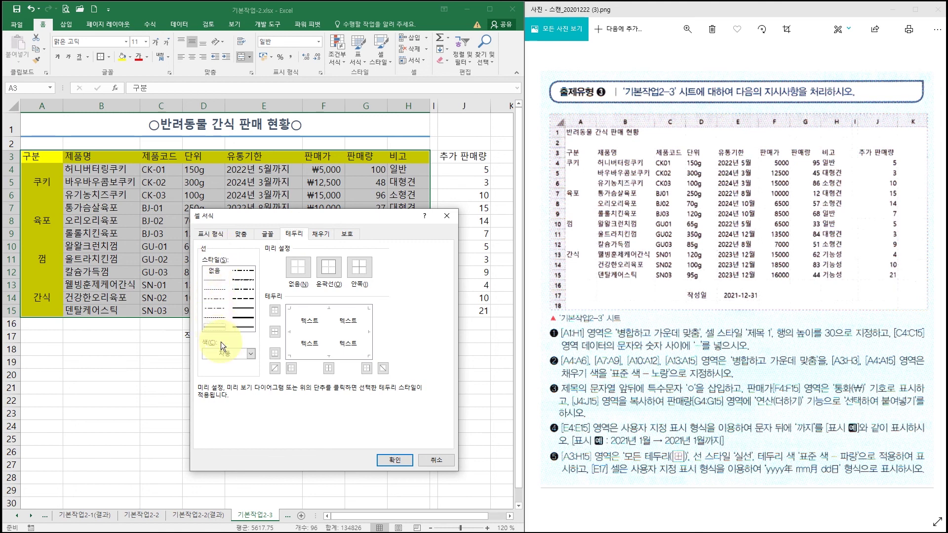
click(223, 354)
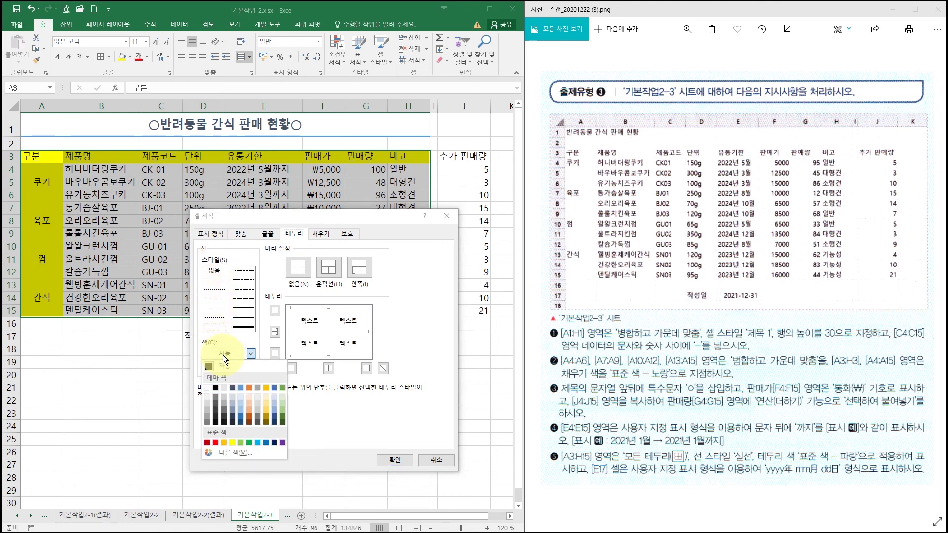
click(268, 442)
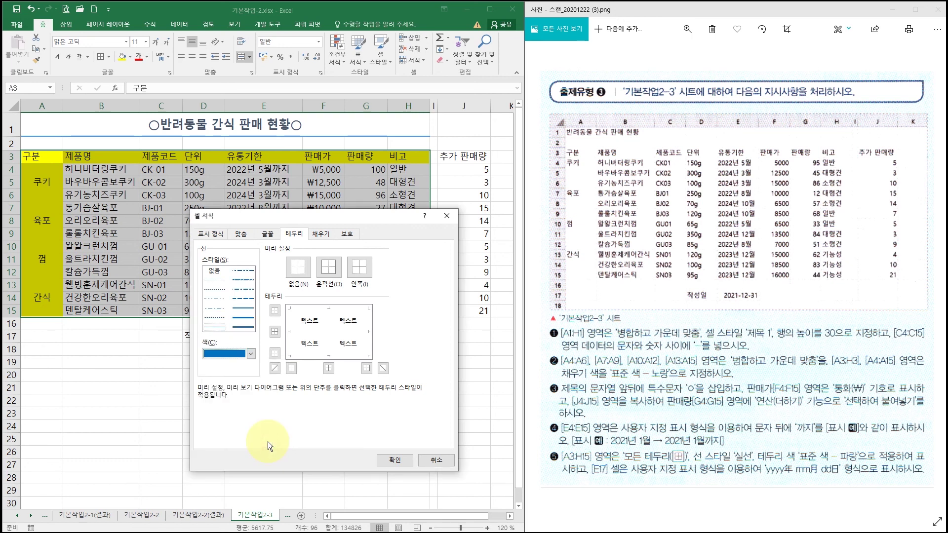
click(327, 269)
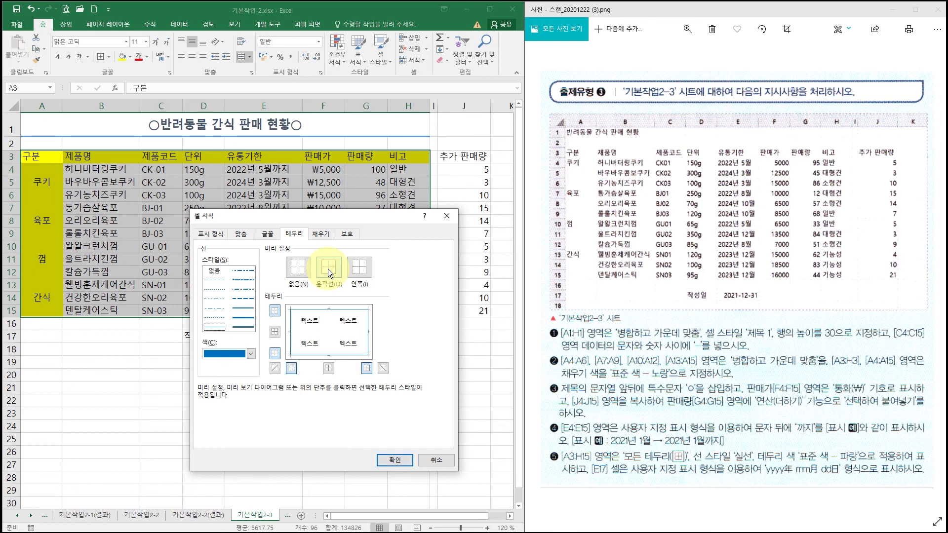
click(360, 269)
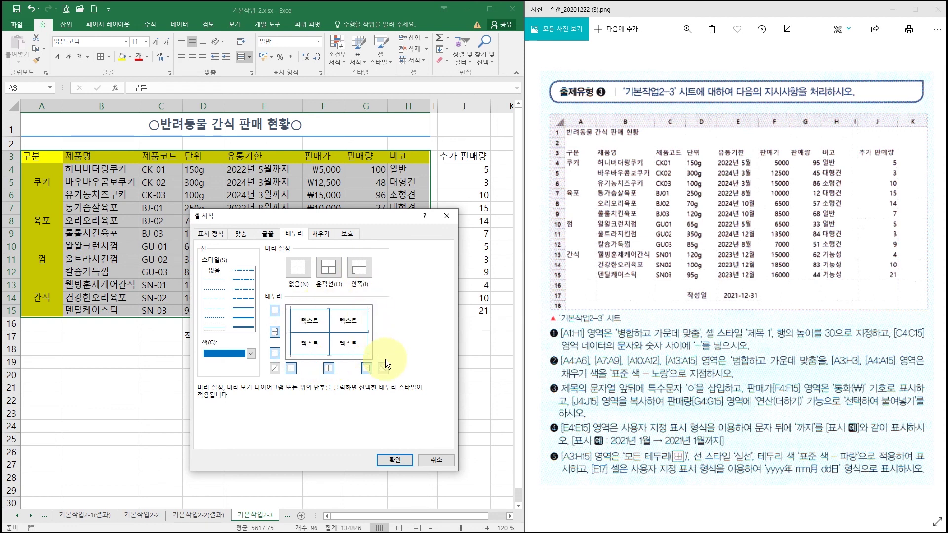
click(405, 464)
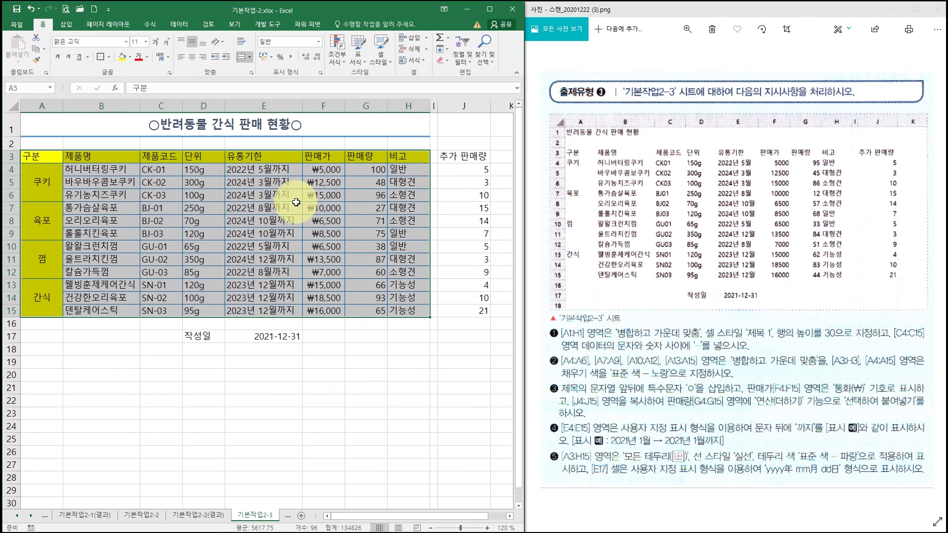
Apply the custom date format yyyy"年" mm"月" dd"日" to the date in E17.
click(265, 336)
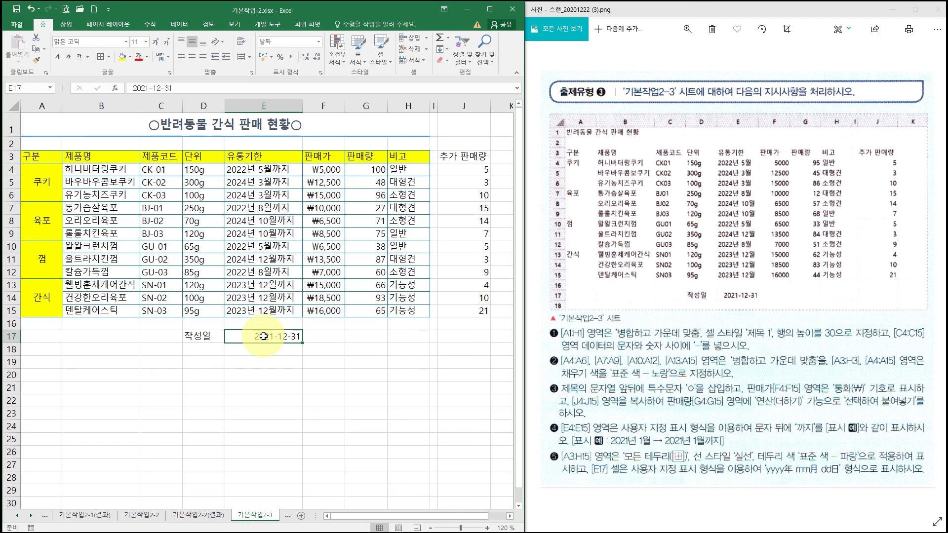
right_click(264, 337)
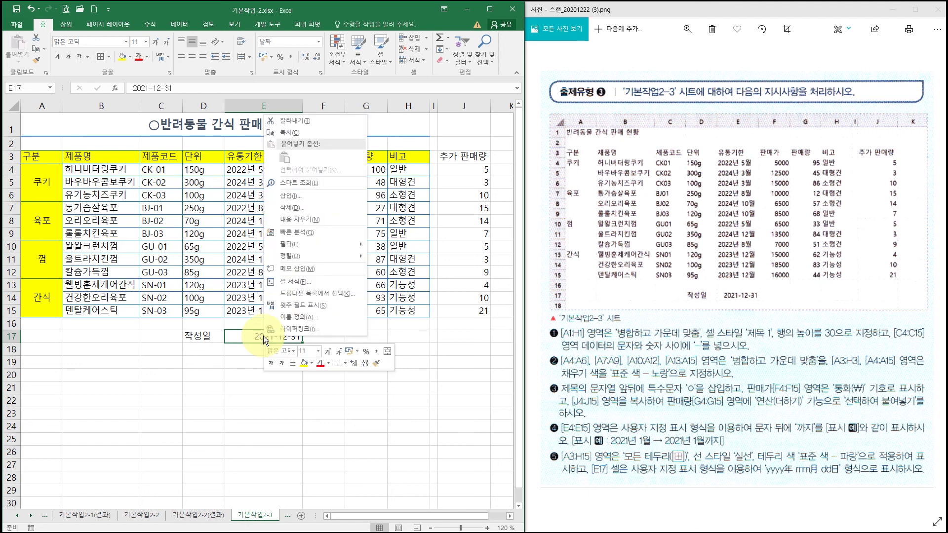
click(296, 281)
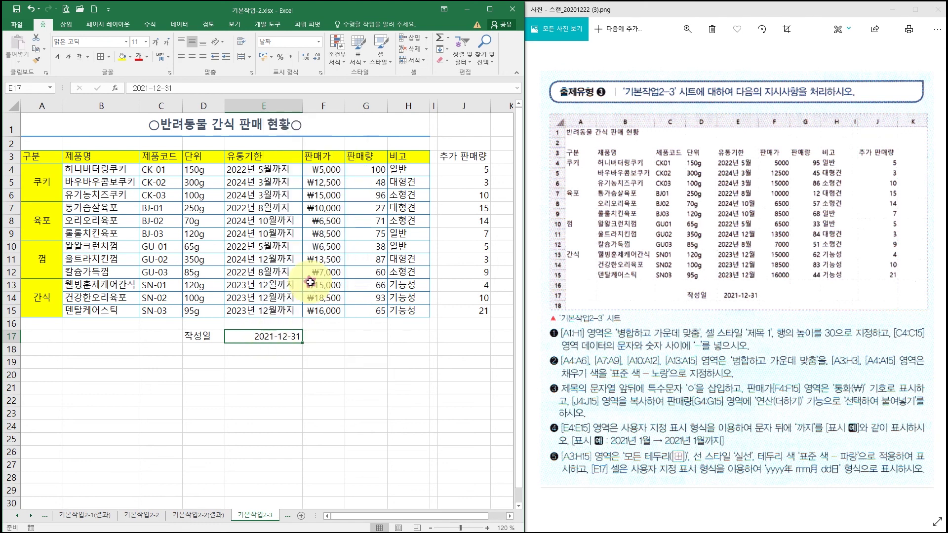
click(203, 168)
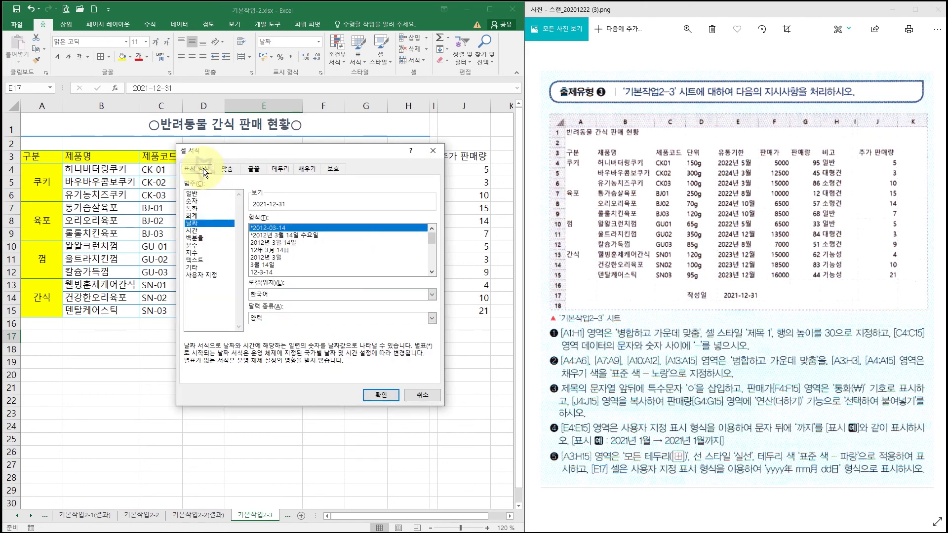
click(213, 274)
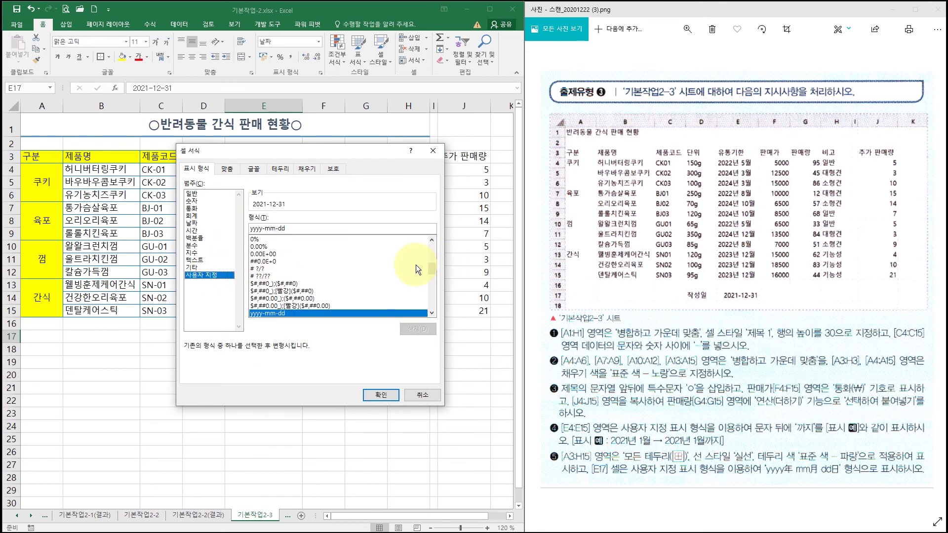
drag(431, 268, 431, 277)
click(273, 277)
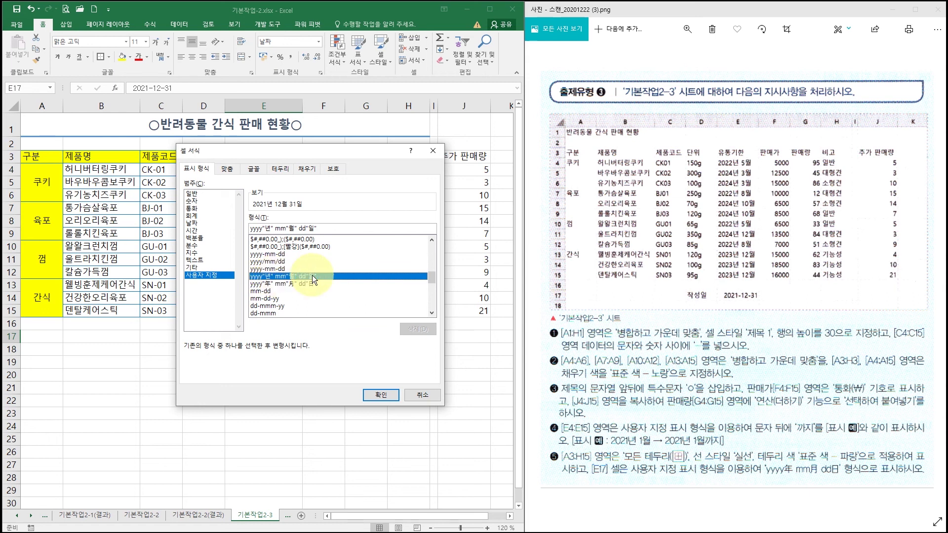
click(300, 283)
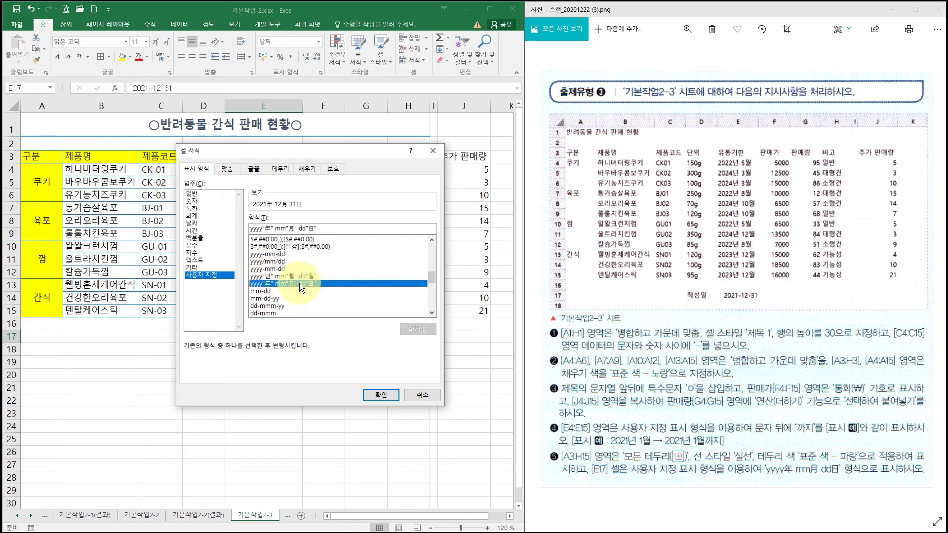
click(378, 393)
click(355, 351)
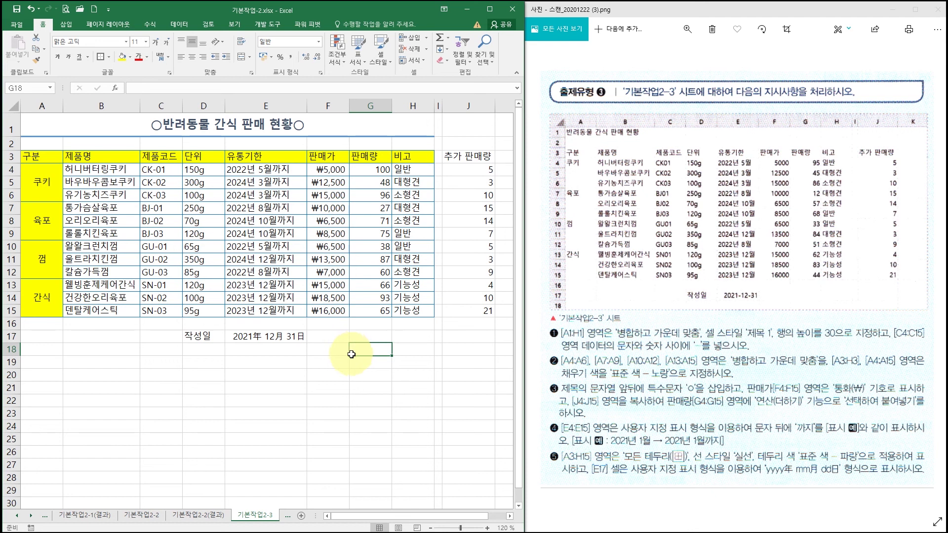
click(339, 337)
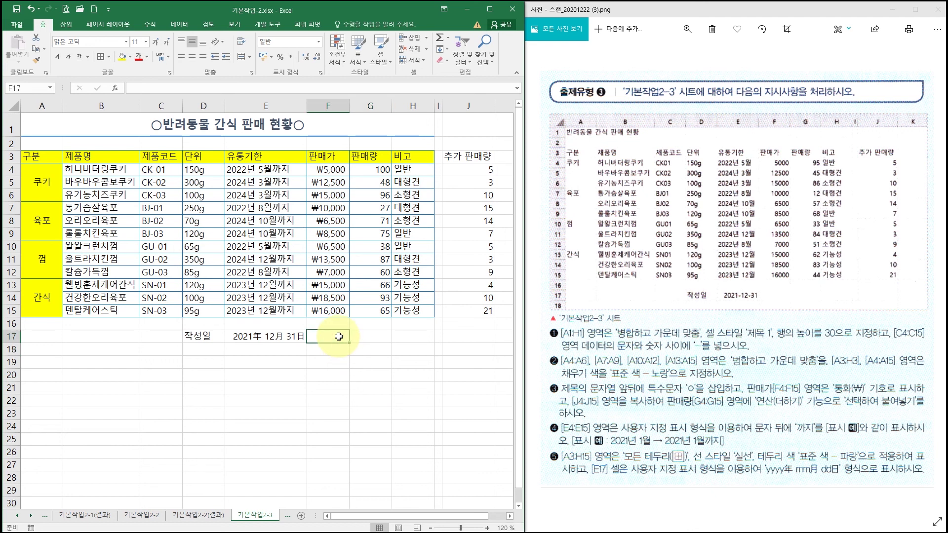